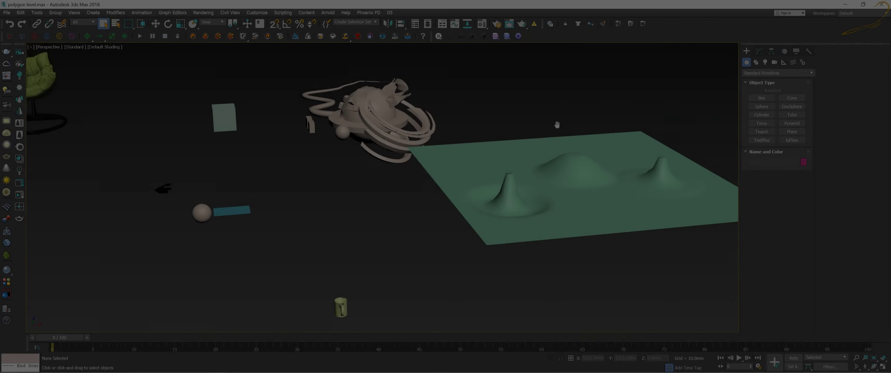
Frame the scene, select the terrain plane in Move mode, and show Sphere001's Editable Poly stack
{"action": "middle_click_drag", "start_coordinate": [557, 125], "coordinate": [543, 130]}
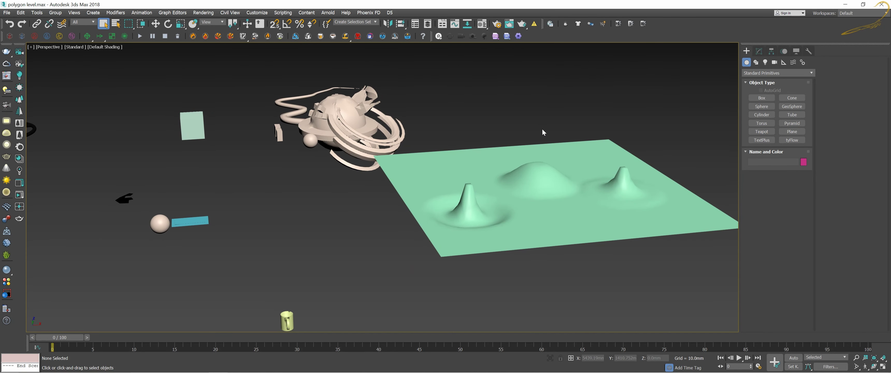
{"action": "left_click", "coordinate": [518, 163]}
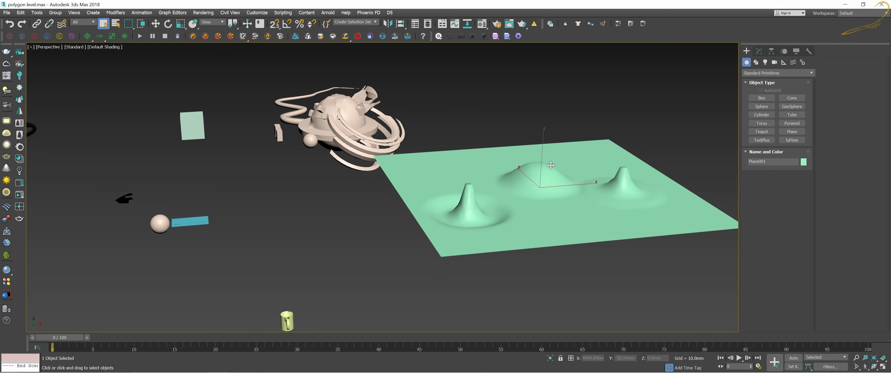
{"action": "key", "text": "w"}
{"action": "scroll", "coordinate": [588, 139], "scroll_direction": "up", "scroll_amount": 1}
{"action": "scroll", "coordinate": [609, 136], "scroll_direction": "up", "scroll_amount": 2}
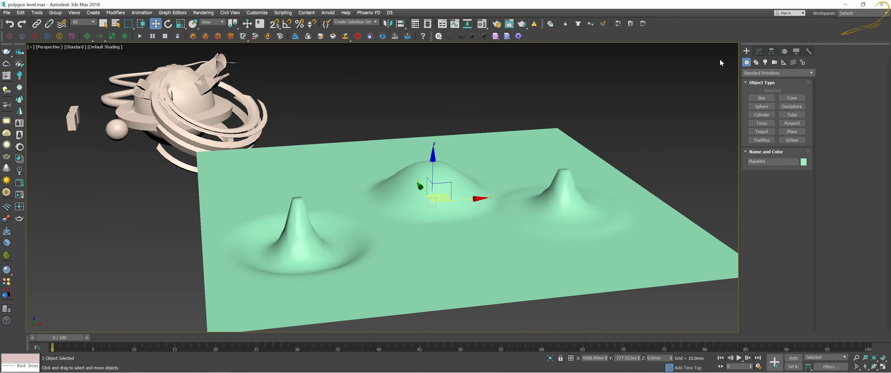
{"action": "left_click", "coordinate": [759, 51]}
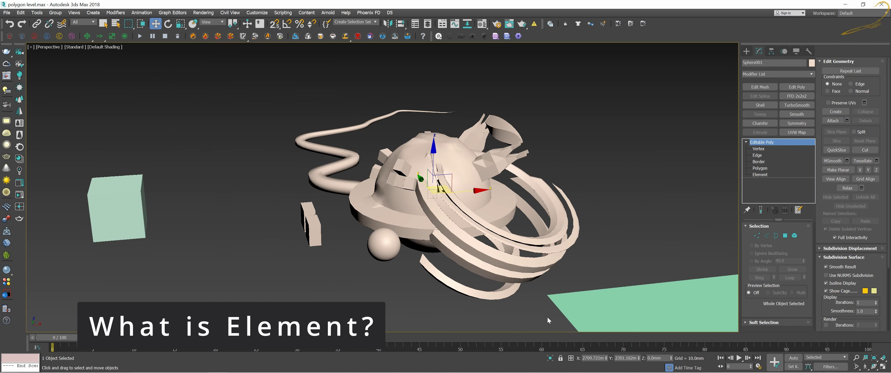
Isolate Sphere001, orbit around it, and toggle Element sub-object level on and off
{"action": "left_click", "coordinate": [551, 358]}
{"action": "mouse_move", "coordinate": [505, 252]}
{"action": "middle_mouse_down", "text": "alt"}
{"action": "mouse_move", "coordinate": [456, 234]}
{"action": "mouse_move", "coordinate": [501, 237]}
{"action": "mouse_move", "coordinate": [499, 191]}
{"action": "mouse_move", "coordinate": [481, 190]}
{"action": "middle_mouse_up", "text": "alt"}
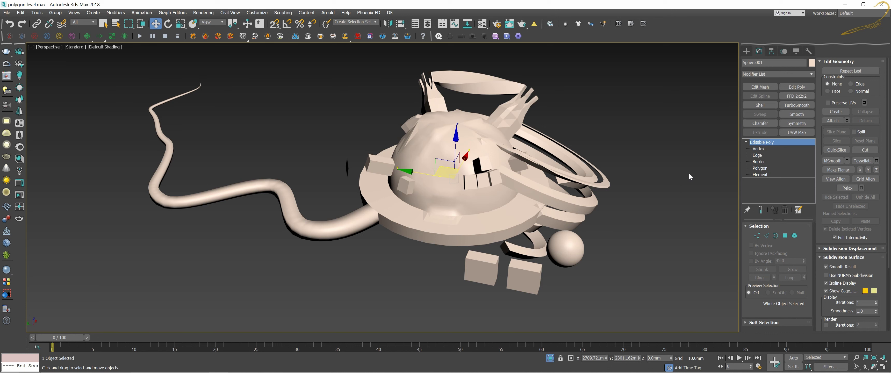
{"action": "left_click", "coordinate": [759, 175]}
{"action": "left_click", "coordinate": [759, 175]}
Toggle Element level with the 5 key, clear the selection, and return to object level
{"action": "key", "text": "5"}
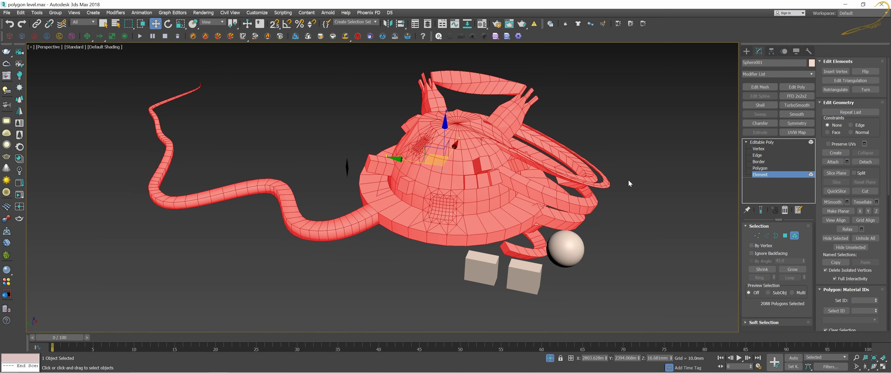
{"action": "key", "text": "5"}
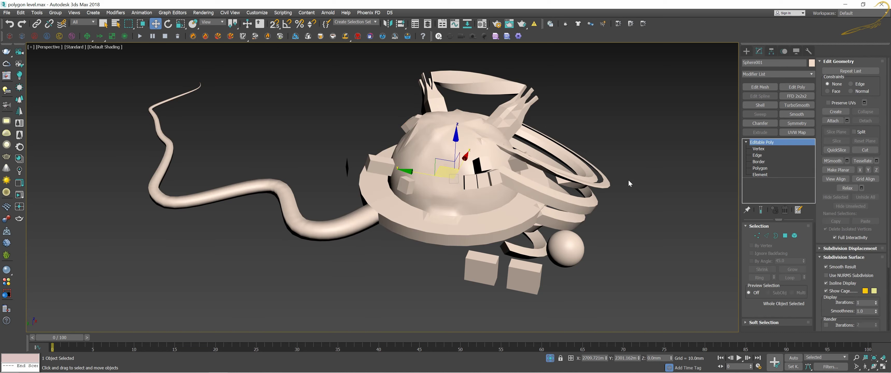
{"action": "key", "text": "5"}
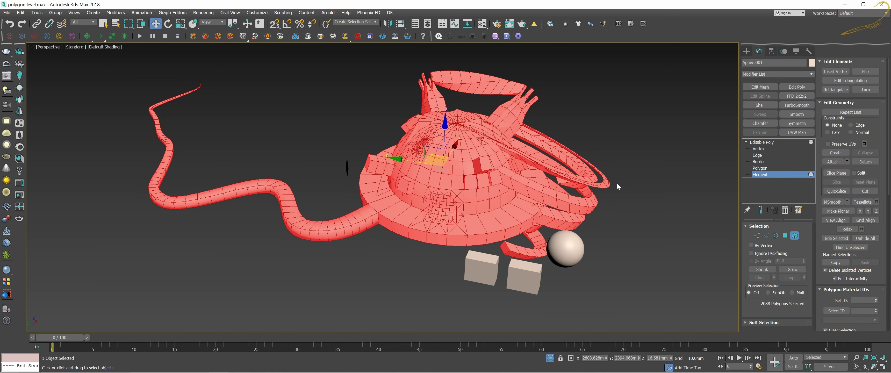
{"action": "left_click", "coordinate": [636, 177]}
{"action": "middle_click_drag", "start_coordinate": [632, 185], "coordinate": [621, 187], "text": "alt"}
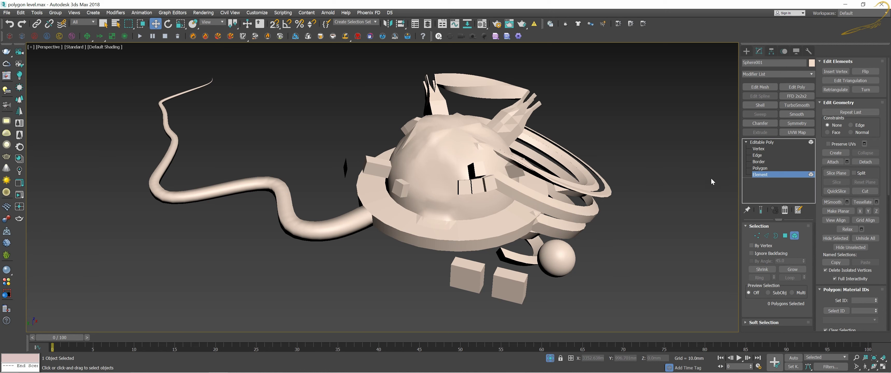
{"action": "left_click", "coordinate": [754, 175]}
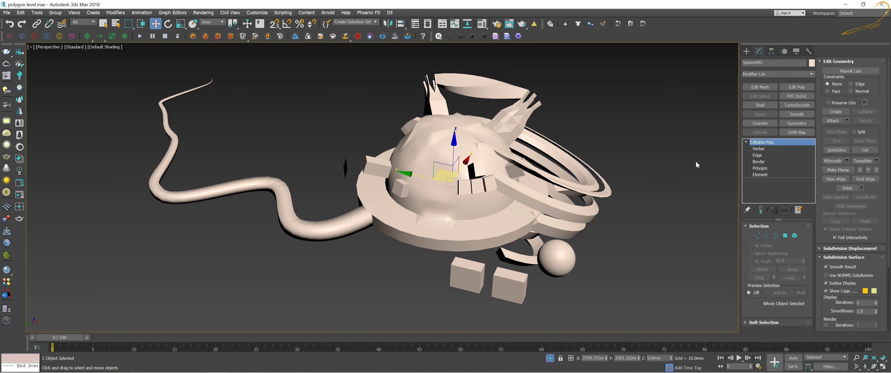
Orbit and zoom around the boxes, sphere and rings, then re-enter Element level
{"action": "mouse_move", "coordinate": [491, 192]}
{"action": "middle_mouse_down", "text": "alt"}
{"action": "mouse_move", "coordinate": [522, 207]}
{"action": "mouse_move", "coordinate": [423, 168]}
{"action": "middle_mouse_up", "text": "alt"}
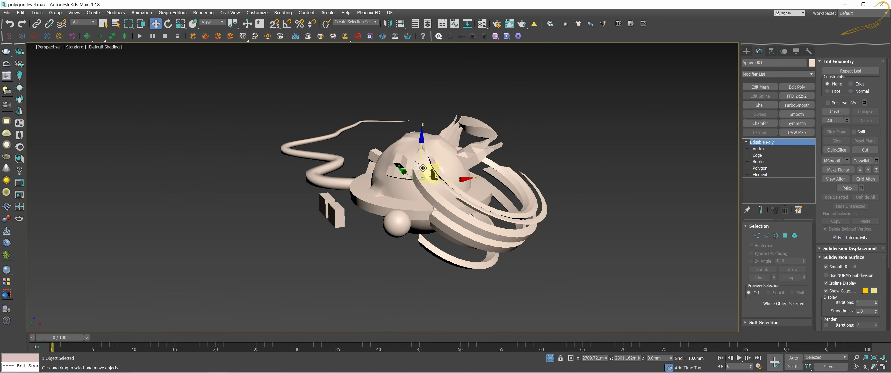
{"action": "scroll", "coordinate": [423, 168], "scroll_direction": "up", "scroll_amount": 2}
{"action": "scroll", "coordinate": [423, 168], "scroll_direction": "up", "scroll_amount": 2}
{"action": "scroll", "coordinate": [426, 194], "scroll_direction": "up", "scroll_amount": 1}
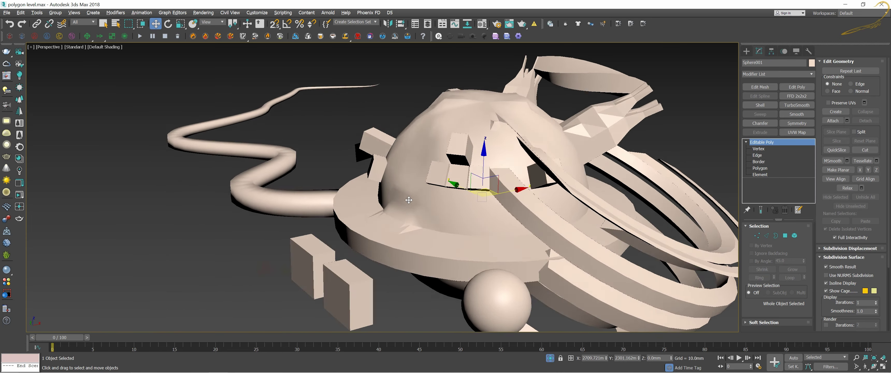
{"action": "middle_click_drag", "start_coordinate": [409, 200], "coordinate": [377, 218], "text": "alt"}
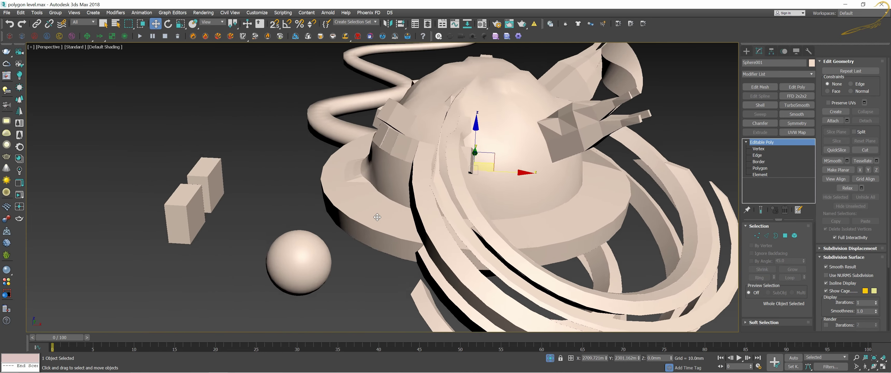
{"action": "scroll", "coordinate": [378, 217], "scroll_direction": "down", "scroll_amount": 3}
{"action": "mouse_move", "coordinate": [479, 187]}
{"action": "middle_mouse_down", "text": "alt"}
{"action": "mouse_move", "coordinate": [496, 204]}
{"action": "mouse_move", "coordinate": [412, 208]}
{"action": "mouse_move", "coordinate": [321, 179]}
{"action": "middle_mouse_up", "text": "alt"}
{"action": "scroll", "coordinate": [287, 170], "scroll_direction": "up", "scroll_amount": 5}
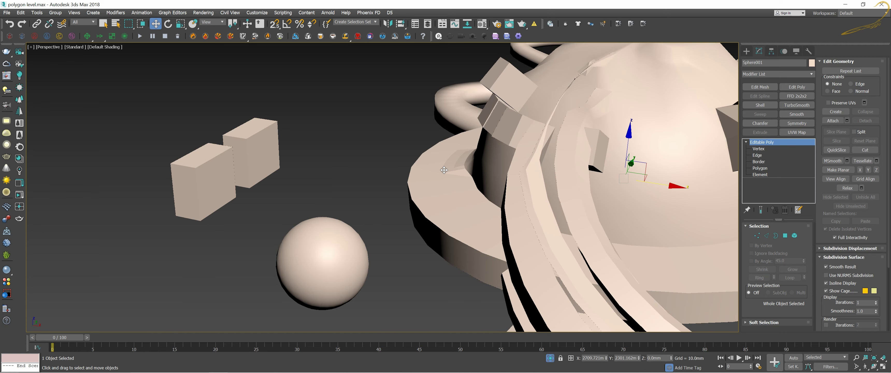
{"action": "scroll", "coordinate": [444, 170], "scroll_direction": "down", "scroll_amount": 3}
{"action": "scroll", "coordinate": [317, 161], "scroll_direction": "up", "scroll_amount": 2}
{"action": "scroll", "coordinate": [319, 162], "scroll_direction": "down", "scroll_amount": 2}
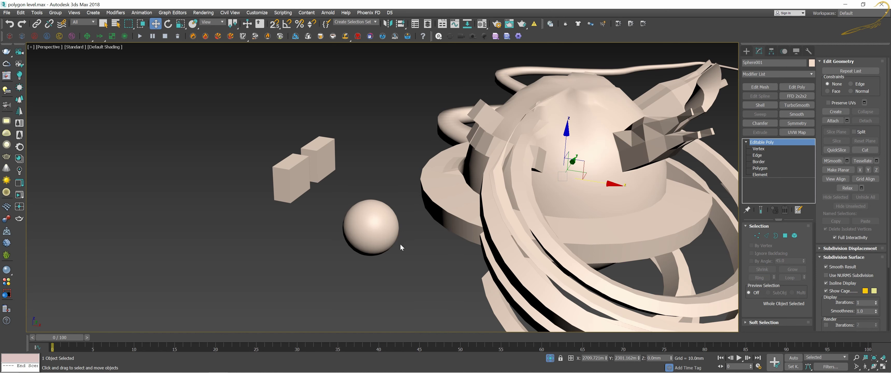
{"action": "mouse_move", "coordinate": [464, 226]}
{"action": "middle_mouse_down", "text": "alt"}
{"action": "mouse_move", "coordinate": [381, 198]}
{"action": "mouse_move", "coordinate": [445, 209]}
{"action": "middle_mouse_up", "text": "alt"}
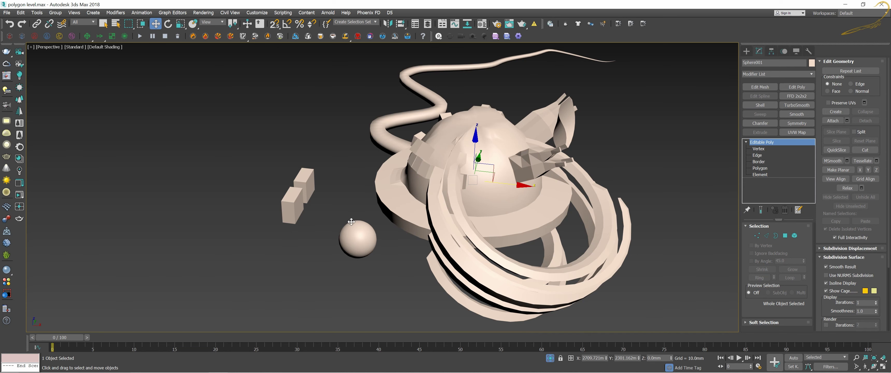
{"action": "scroll", "coordinate": [351, 222], "scroll_direction": "up", "scroll_amount": 1}
{"action": "scroll", "coordinate": [364, 220], "scroll_direction": "up", "scroll_amount": 2}
{"action": "scroll", "coordinate": [378, 198], "scroll_direction": "up", "scroll_amount": 2}
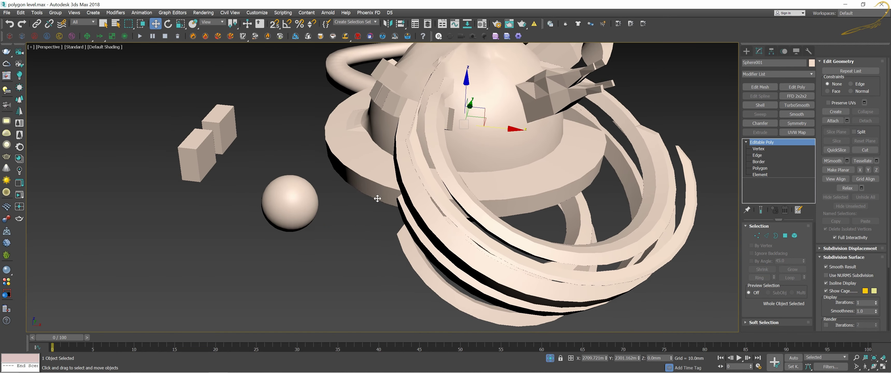
{"action": "left_click", "coordinate": [769, 174]}
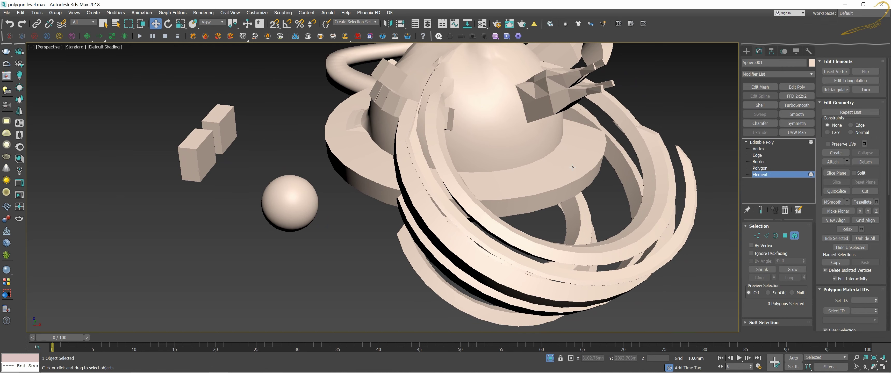
Select Sphere001's 2088-polygon element by clicking the mesh
{"action": "scroll", "coordinate": [562, 176], "scroll_direction": "down", "scroll_amount": 2}
{"action": "middle_click_drag", "start_coordinate": [561, 176], "coordinate": [561, 177]}
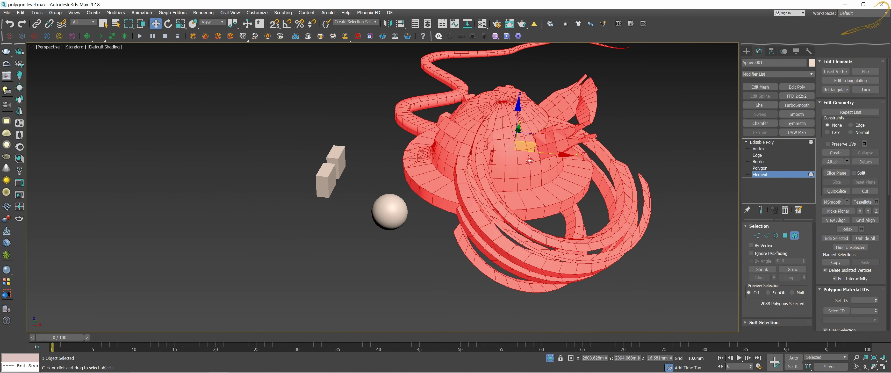
{"action": "left_click", "coordinate": [536, 168]}
Orbit and zoom the perspective view to inspect the selected element
{"action": "mouse_move", "coordinate": [536, 180]}
{"action": "middle_mouse_down"}
{"action": "mouse_move", "coordinate": [533, 193]}
{"action": "mouse_move", "coordinate": [545, 177]}
{"action": "middle_mouse_up"}
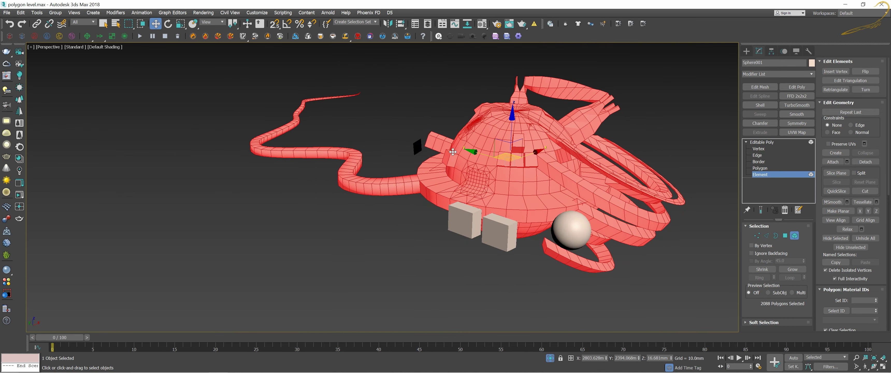
{"action": "mouse_move", "coordinate": [453, 152]}
{"action": "middle_mouse_down", "text": "alt"}
{"action": "mouse_move", "coordinate": [483, 156]}
{"action": "mouse_move", "coordinate": [536, 139]}
{"action": "middle_mouse_up", "text": "alt"}
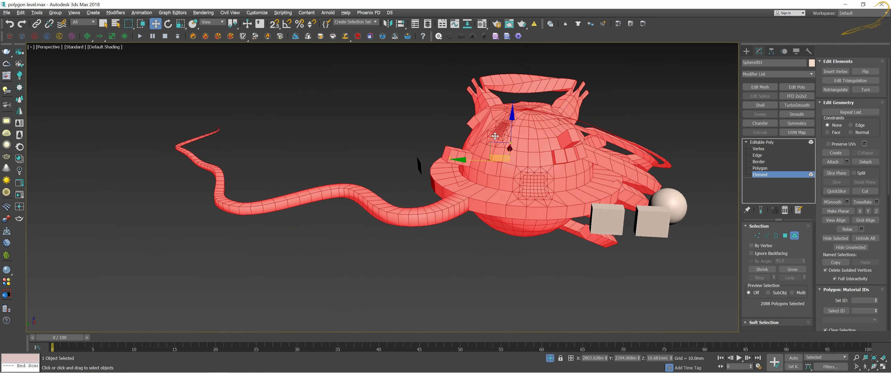
{"action": "scroll", "coordinate": [536, 140], "scroll_direction": "up", "scroll_amount": 2}
{"action": "scroll", "coordinate": [568, 160], "scroll_direction": "up", "scroll_amount": 3}
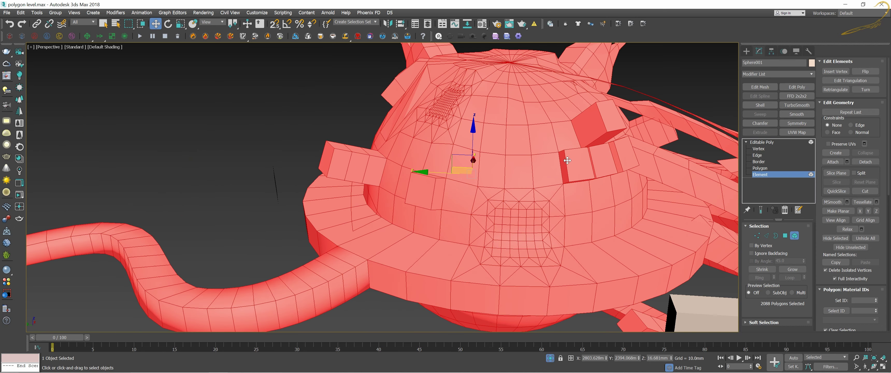
{"action": "scroll", "coordinate": [577, 134], "scroll_direction": "up", "scroll_amount": 2}
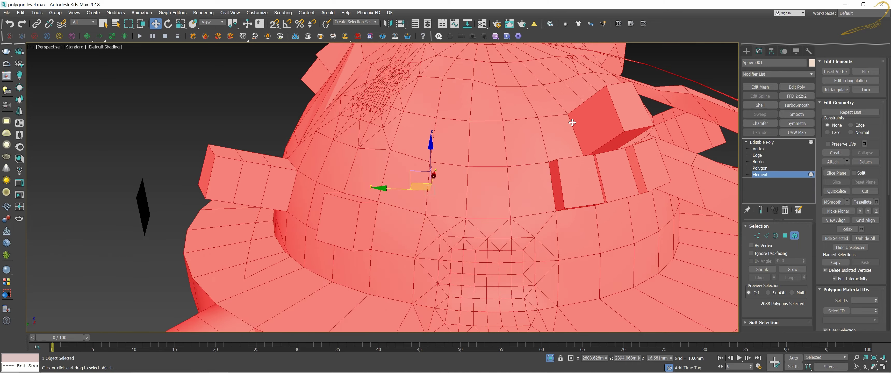
{"action": "scroll", "coordinate": [571, 120], "scroll_direction": "down", "scroll_amount": 2}
{"action": "scroll", "coordinate": [571, 119], "scroll_direction": "up", "scroll_amount": 2}
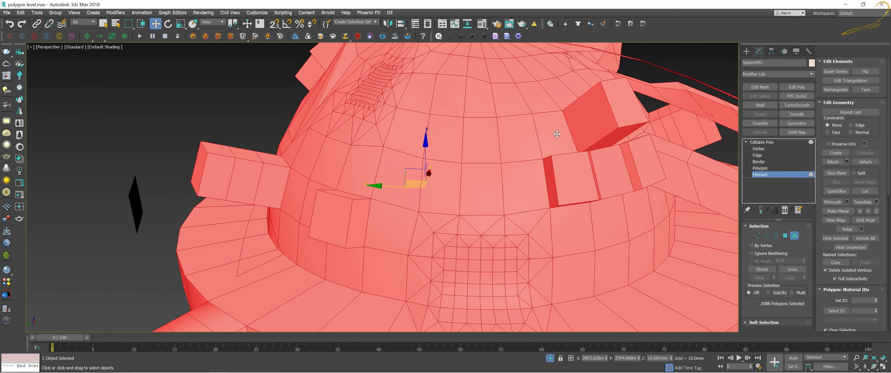
{"action": "scroll", "coordinate": [522, 144], "scroll_direction": "down", "scroll_amount": 2}
{"action": "scroll", "coordinate": [523, 144], "scroll_direction": "down", "scroll_amount": 5}
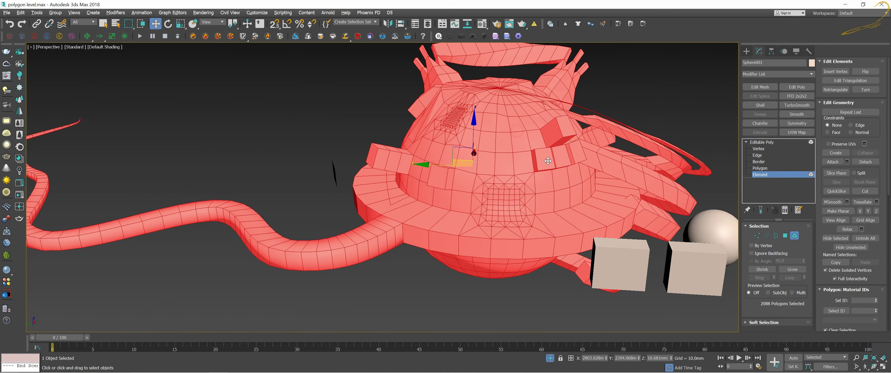
{"action": "mouse_move", "coordinate": [548, 161]}
{"action": "middle_mouse_down", "text": "alt"}
{"action": "mouse_move", "coordinate": [515, 165]}
{"action": "mouse_move", "coordinate": [537, 165]}
{"action": "middle_mouse_up", "text": "alt"}
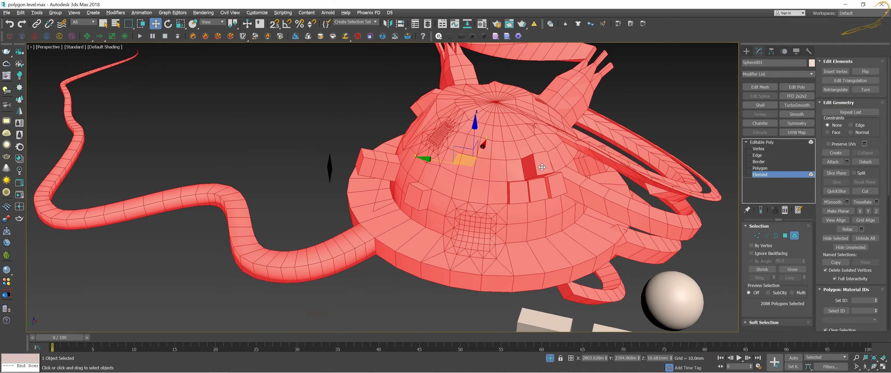
{"action": "scroll", "coordinate": [526, 159], "scroll_direction": "down", "scroll_amount": 2}
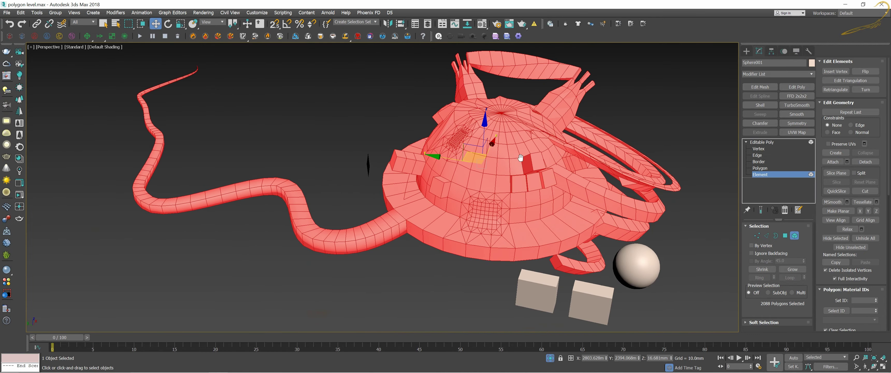
{"action": "scroll", "coordinate": [521, 162], "scroll_direction": "down", "scroll_amount": 1}
{"action": "middle_click_drag", "start_coordinate": [524, 163], "coordinate": [531, 166], "text": "alt"}
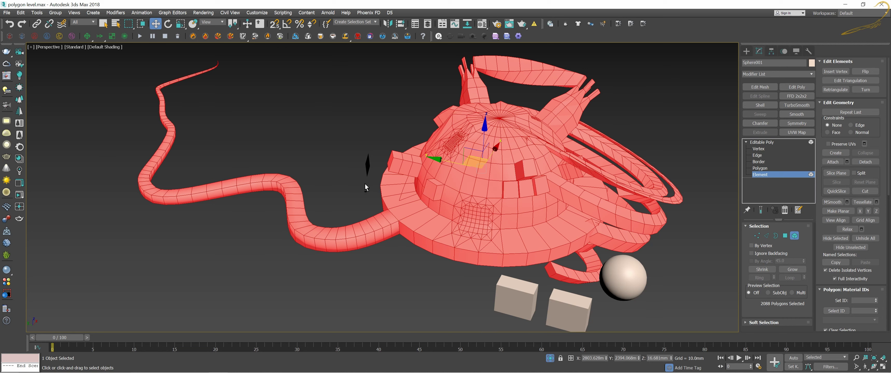
{"action": "middle_click_drag", "start_coordinate": [433, 196], "coordinate": [436, 170], "text": "alt"}
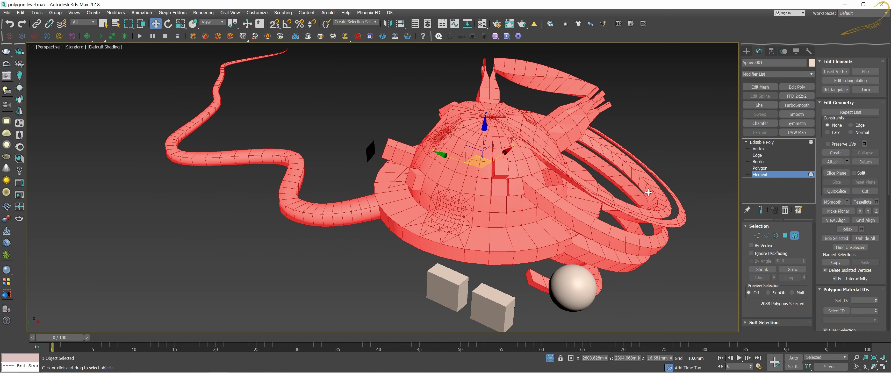
At Polygon level, pick single polygons on the dome and turn on Edged Faces
{"action": "scroll", "coordinate": [511, 202], "scroll_direction": "up", "scroll_amount": 4}
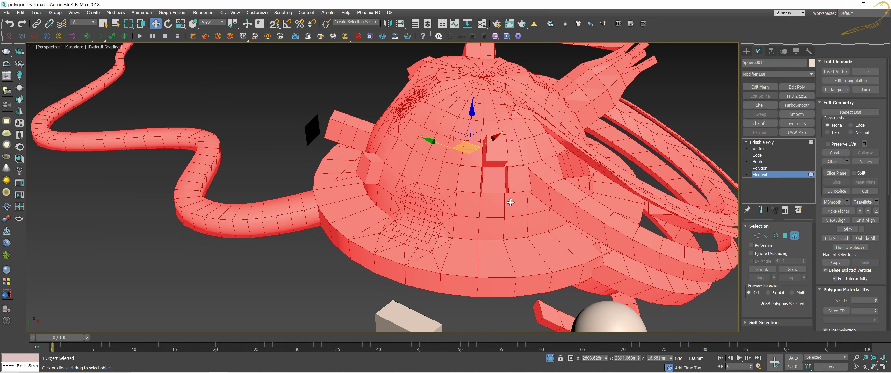
{"action": "key", "text": "4"}
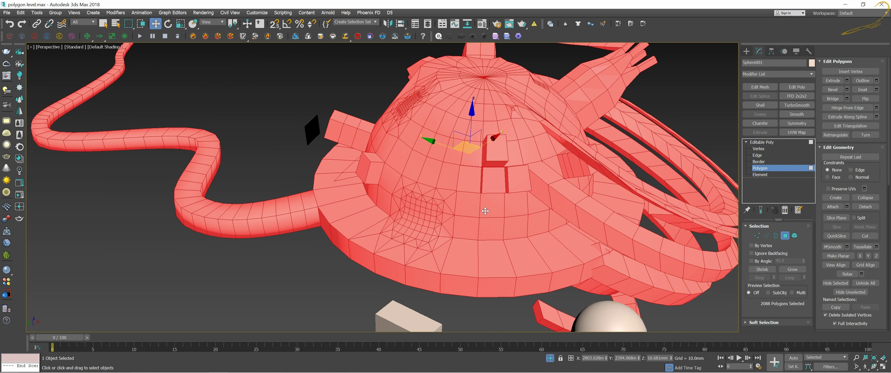
{"action": "left_click", "coordinate": [485, 211]}
{"action": "left_click", "coordinate": [492, 227]}
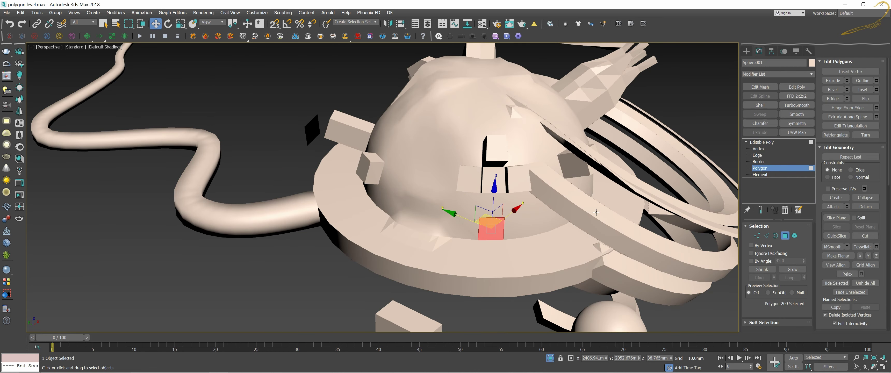
{"action": "scroll", "coordinate": [512, 209], "scroll_direction": "up", "scroll_amount": 3}
{"action": "left_click", "coordinate": [519, 206]}
{"action": "key", "text": "F4"}
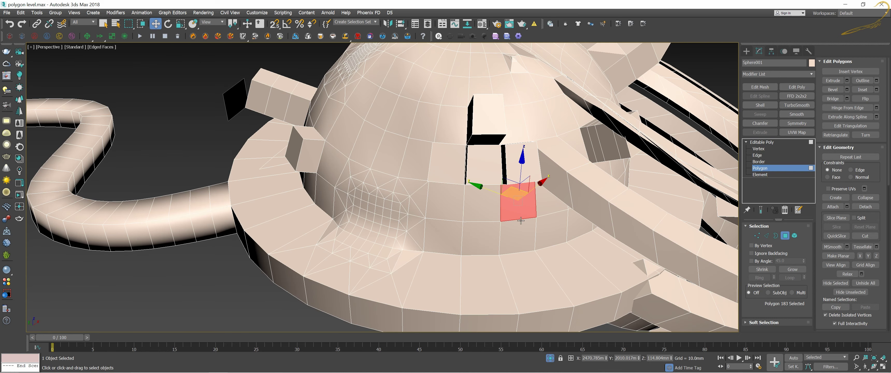
{"action": "middle_click_drag", "start_coordinate": [521, 221], "coordinate": [519, 210]}
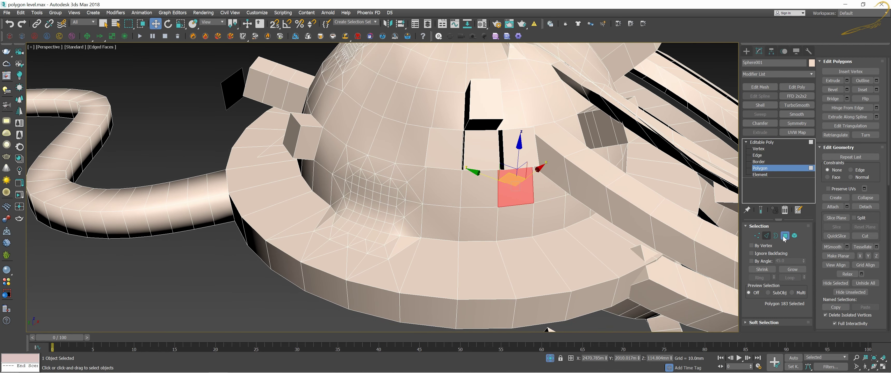
At Element level, select the dome mesh, then pick the upper box as its own element
{"action": "left_click", "coordinate": [795, 237]}
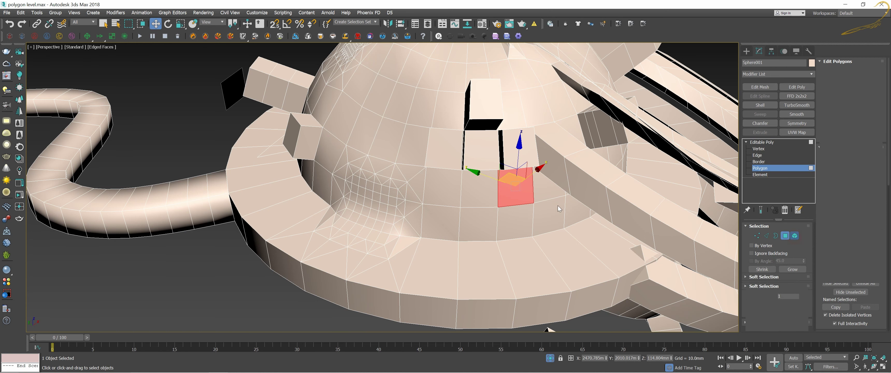
{"action": "left_click", "coordinate": [527, 199]}
{"action": "scroll", "coordinate": [526, 199], "scroll_direction": "down", "scroll_amount": 5}
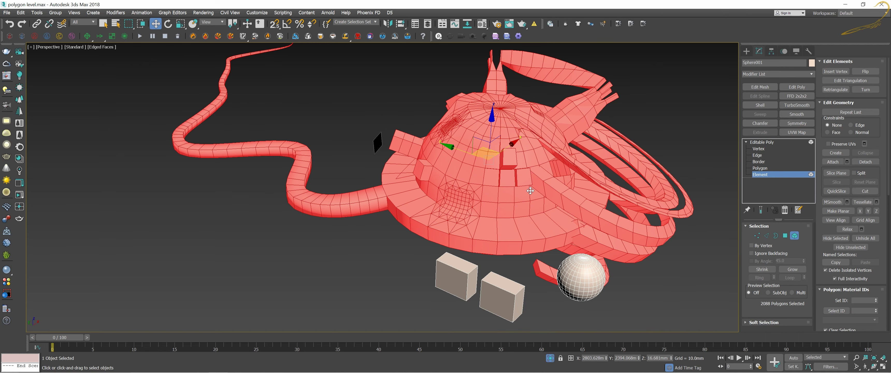
{"action": "middle_click_drag", "start_coordinate": [530, 192], "coordinate": [498, 190], "text": "alt"}
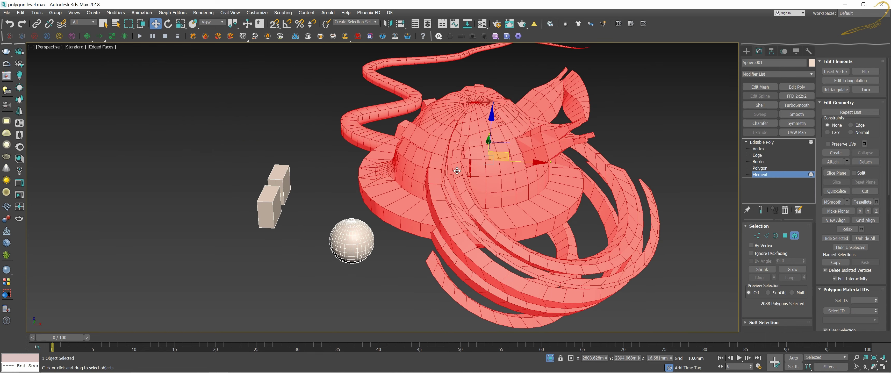
{"action": "middle_click_drag", "start_coordinate": [457, 171], "coordinate": [479, 180], "text": "alt"}
{"action": "scroll", "coordinate": [428, 176], "scroll_direction": "up", "scroll_amount": 2}
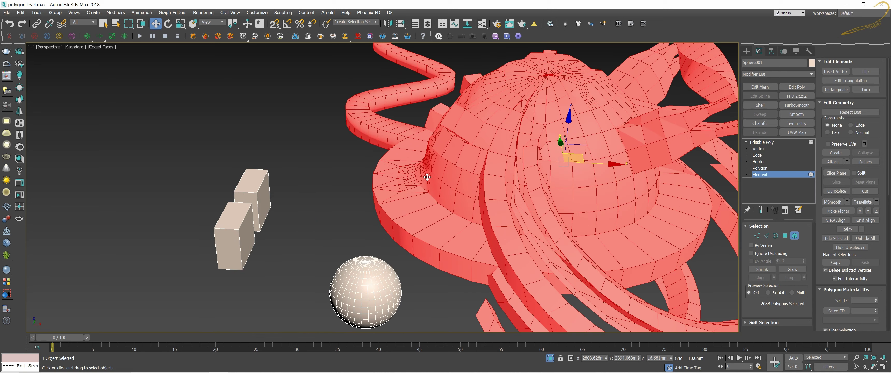
{"action": "left_click", "coordinate": [258, 185]}
{"action": "scroll", "coordinate": [258, 185], "scroll_direction": "up", "scroll_amount": 2}
{"action": "middle_click_drag", "start_coordinate": [258, 186], "coordinate": [443, 198]}
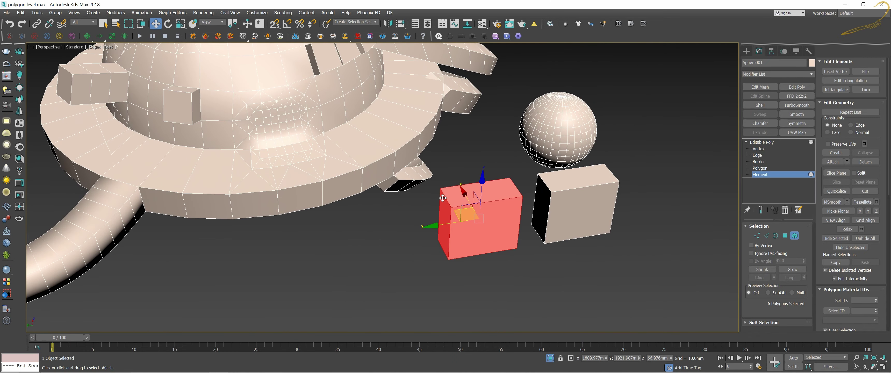
Move the red box element along Y past the second box, then select the 512-polygon sphere element
{"action": "scroll", "coordinate": [442, 198], "scroll_direction": "up", "scroll_amount": 1}
{"action": "scroll", "coordinate": [464, 208], "scroll_direction": "up", "scroll_amount": 1}
{"action": "scroll", "coordinate": [466, 207], "scroll_direction": "up", "scroll_amount": 1}
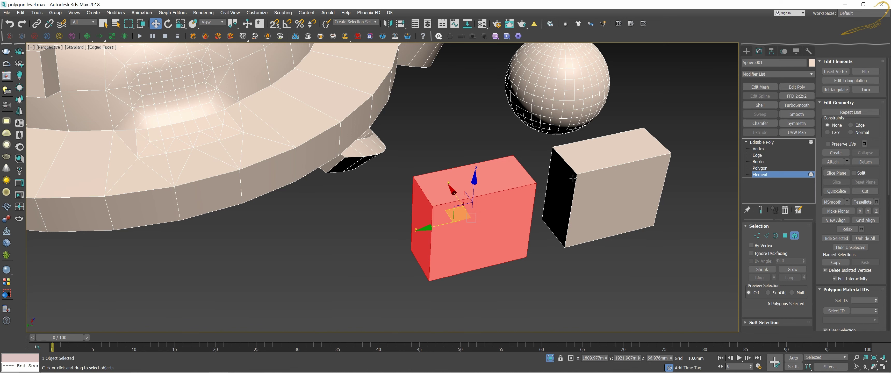
{"action": "key", "text": "ctrl+z"}
{"action": "middle_click_drag", "start_coordinate": [594, 147], "coordinate": [496, 237], "text": "alt"}
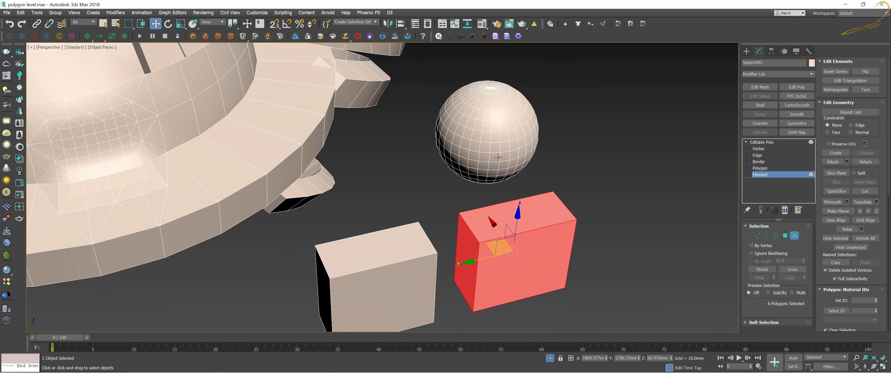
{"action": "left_click", "coordinate": [493, 136]}
{"action": "mouse_move", "coordinate": [493, 136]}
{"action": "middle_mouse_down", "text": "alt"}
{"action": "mouse_move", "coordinate": [499, 143]}
{"action": "mouse_move", "coordinate": [496, 121]}
{"action": "middle_mouse_up", "text": "alt"}
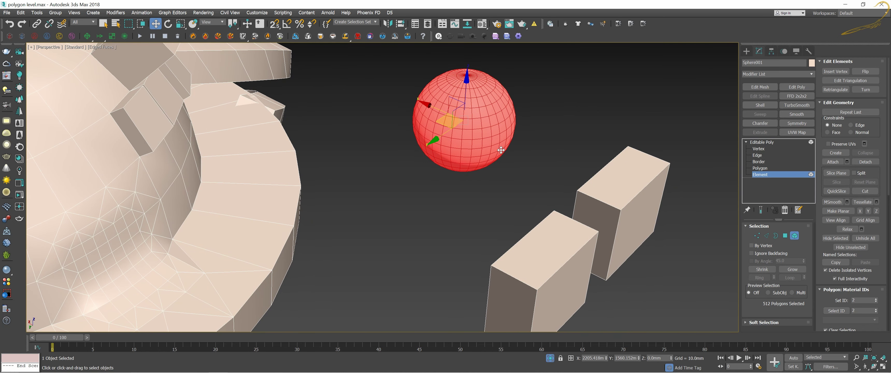
At Polygon level, select the box's top and front faces and dismiss the OneDrive notification
{"action": "left_click", "coordinate": [697, 150]}
{"action": "left_click", "coordinate": [760, 168]}
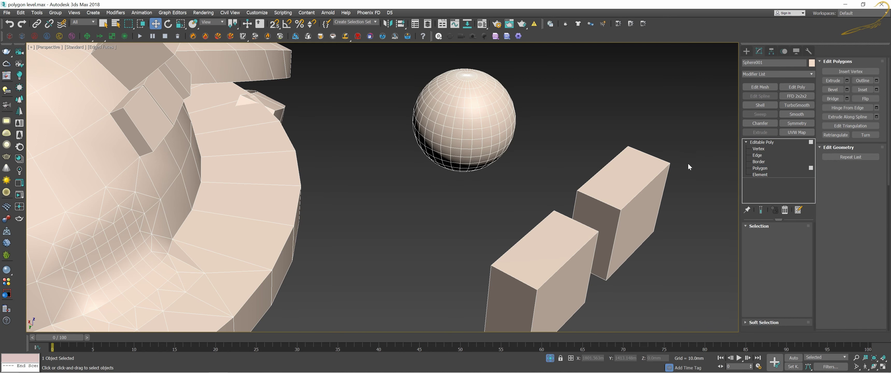
{"action": "middle_click_drag", "start_coordinate": [612, 186], "coordinate": [546, 160]}
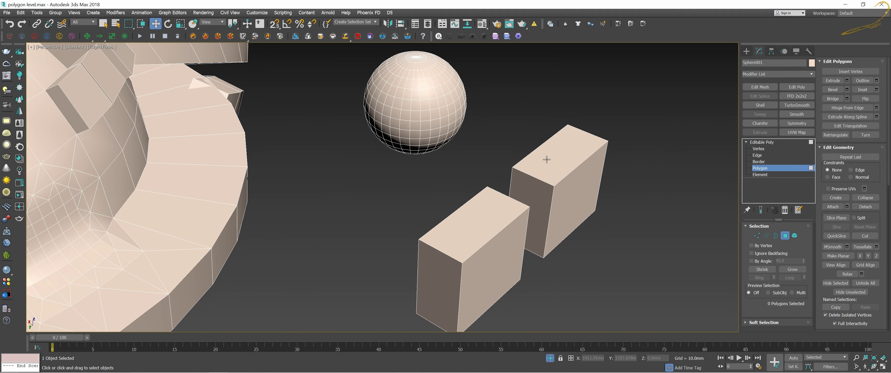
{"action": "left_click", "coordinate": [547, 160]}
{"action": "left_click", "coordinate": [581, 178]}
{"action": "mouse_move", "coordinate": [581, 178]}
{"action": "middle_mouse_down"}
{"action": "mouse_move", "coordinate": [609, 186]}
{"action": "mouse_move", "coordinate": [609, 165]}
{"action": "mouse_move", "coordinate": [534, 144]}
{"action": "middle_mouse_up"}
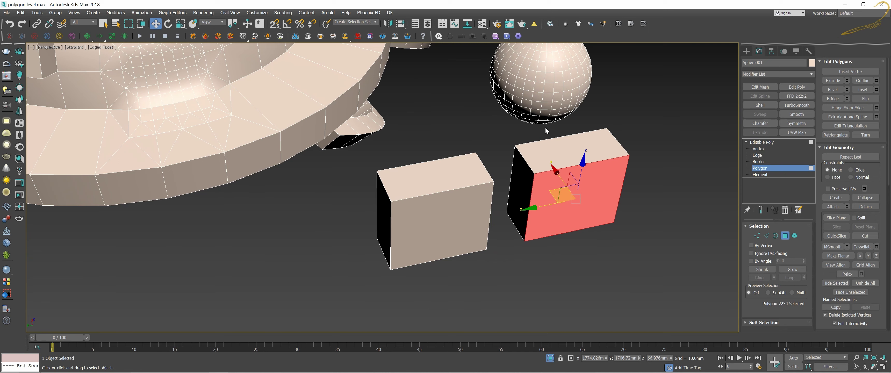
{"action": "middle_click_drag", "start_coordinate": [602, 134], "coordinate": [591, 152], "text": "alt"}
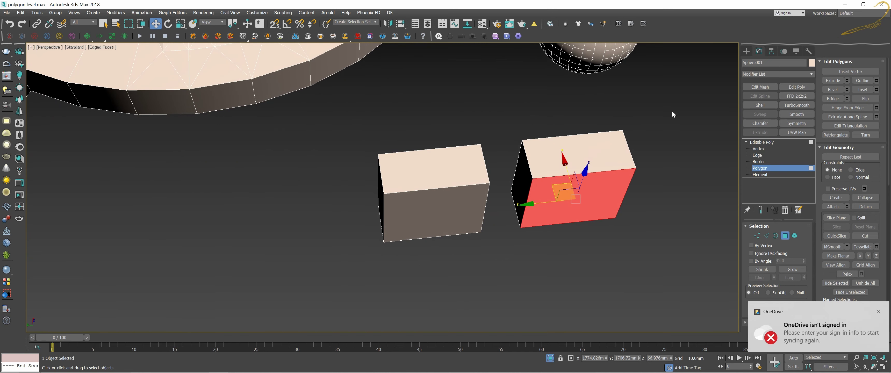
{"action": "left_click", "coordinate": [874, 312]}
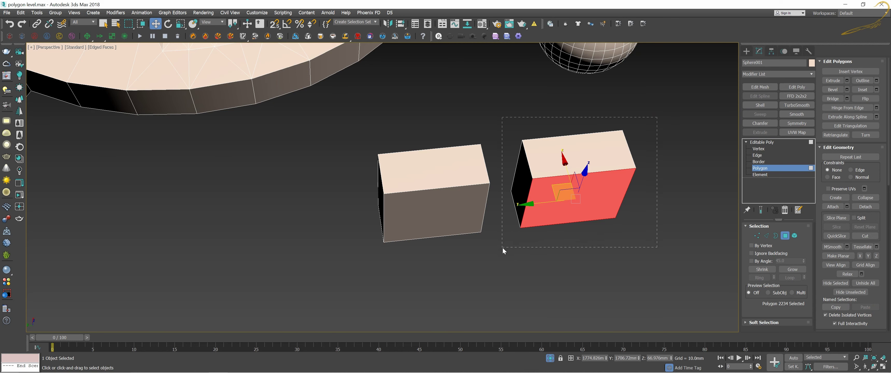
Marquee-select the right box and sphere, then Alt-drag to keep only the sphere's 192-polygon top cap
{"action": "left_click_drag", "start_coordinate": [502, 247], "coordinate": [503, 246]}
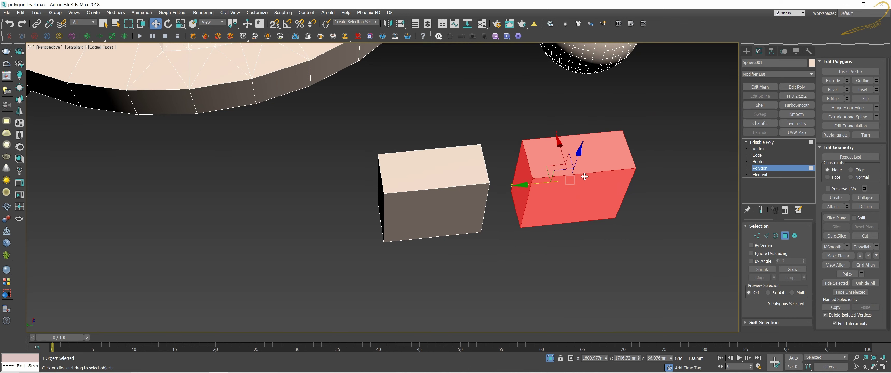
{"action": "middle_click_drag", "start_coordinate": [585, 177], "coordinate": [561, 117], "text": "alt"}
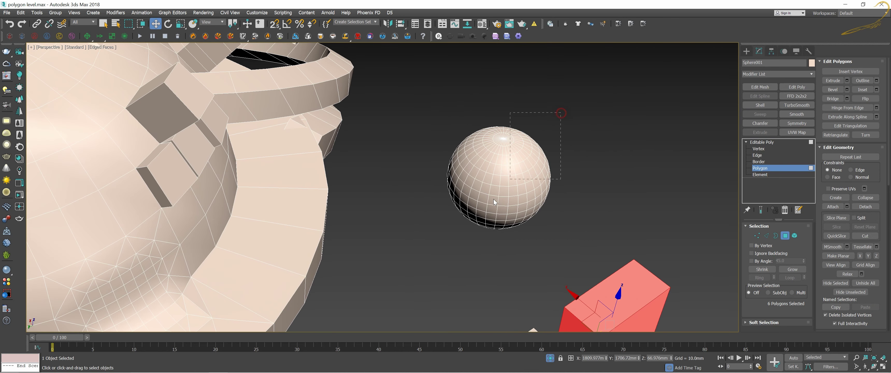
{"action": "left_click_drag", "start_coordinate": [445, 236], "coordinate": [433, 239]}
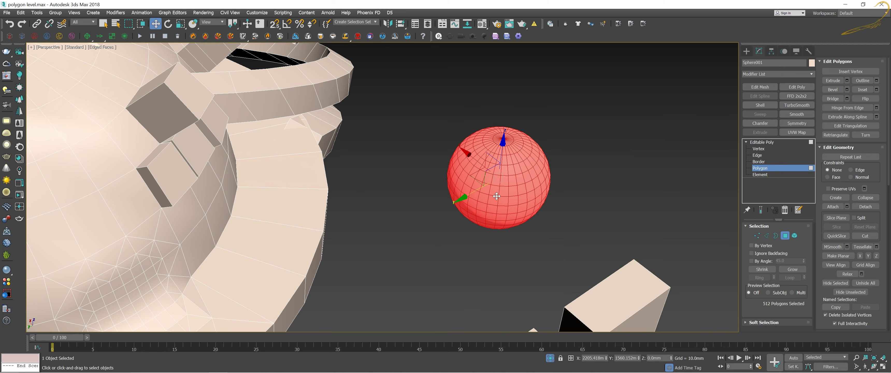
{"action": "scroll", "coordinate": [501, 194], "scroll_direction": "up", "scroll_amount": 2}
{"action": "left_click_drag", "start_coordinate": [587, 93], "coordinate": [454, 148]}
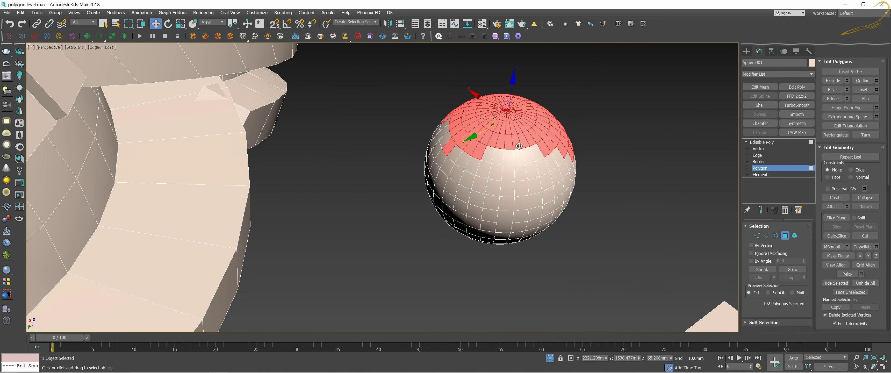
{"action": "mouse_move", "coordinate": [515, 147]}
{"action": "middle_mouse_down", "text": "alt"}
{"action": "mouse_move", "coordinate": [528, 143]}
{"action": "mouse_move", "coordinate": [520, 147]}
{"action": "middle_mouse_up", "text": "alt"}
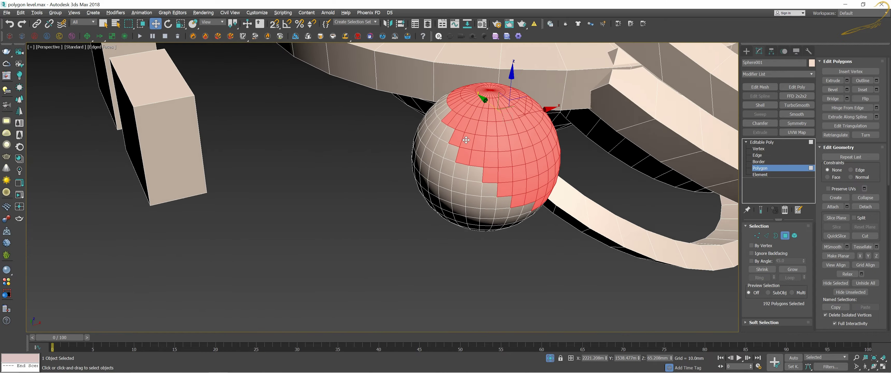
{"action": "scroll", "coordinate": [520, 148], "scroll_direction": "down", "scroll_amount": 2}
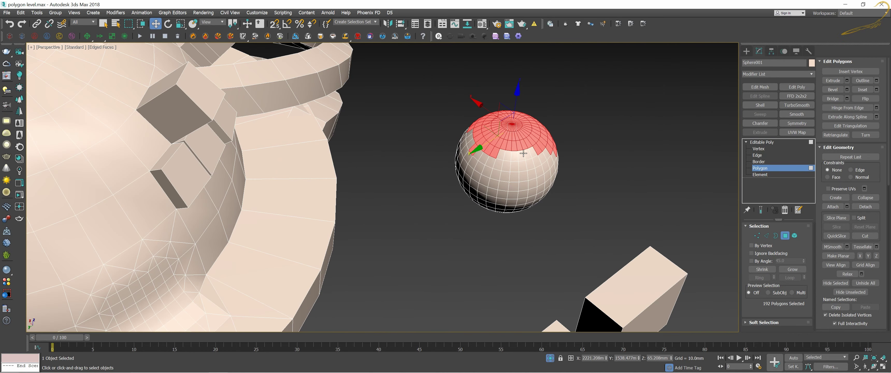
{"action": "scroll", "coordinate": [524, 153], "scroll_direction": "down", "scroll_amount": 2}
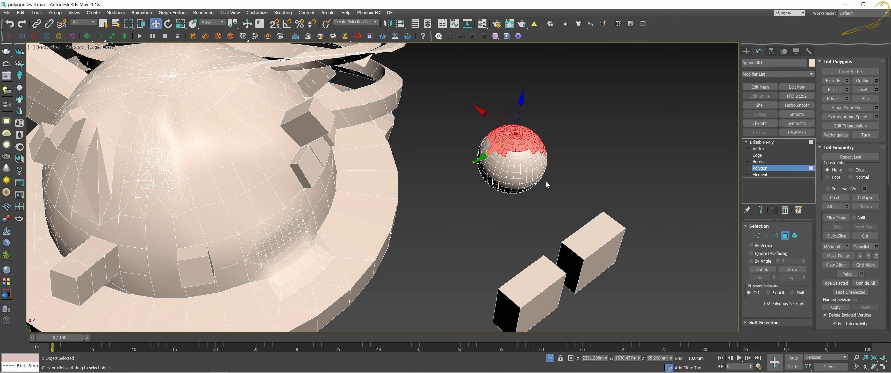
{"action": "middle_click_drag", "start_coordinate": [546, 184], "coordinate": [558, 179], "text": "alt"}
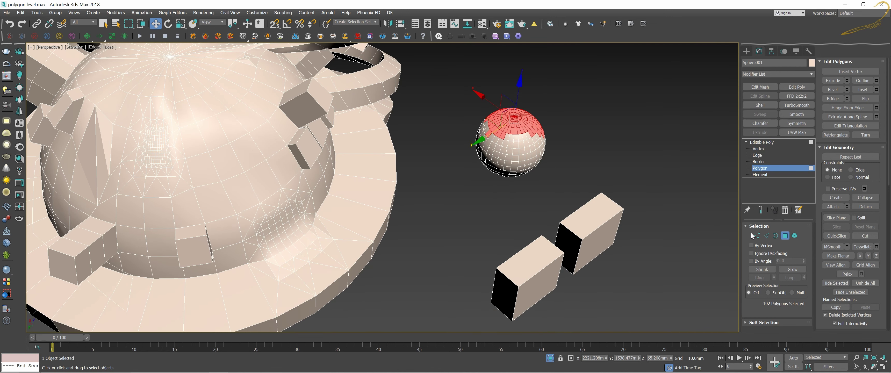
At Element level, pick the right box, the sphere and the large dome as separate elements
{"action": "left_click", "coordinate": [795, 236]}
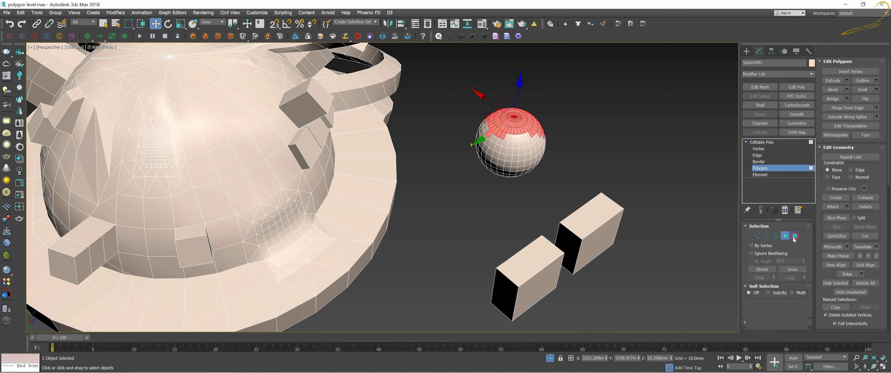
{"action": "left_click", "coordinate": [590, 215]}
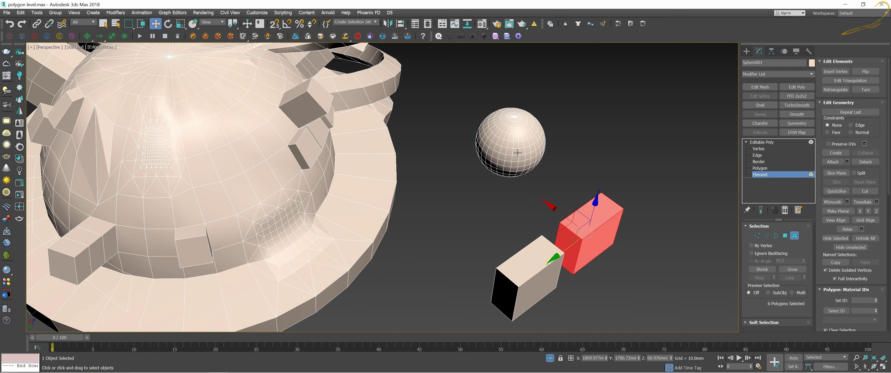
{"action": "left_click", "coordinate": [513, 141]}
{"action": "scroll", "coordinate": [485, 173], "scroll_direction": "down", "scroll_amount": 4}
{"action": "scroll", "coordinate": [485, 173], "scroll_direction": "down", "scroll_amount": 2}
{"action": "left_click", "coordinate": [415, 201]}
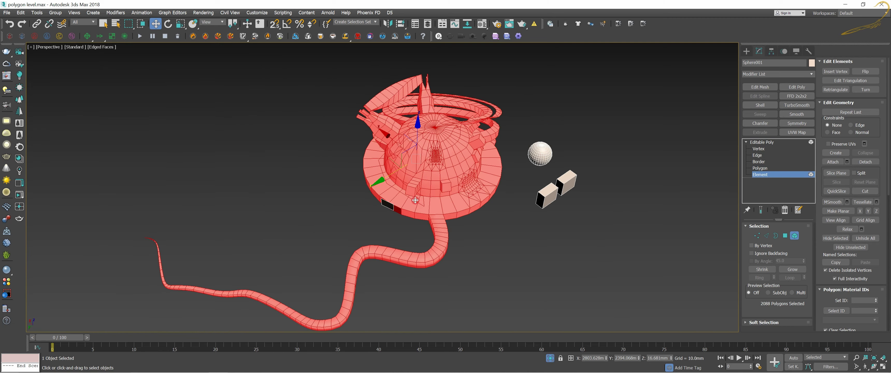
{"action": "scroll", "coordinate": [391, 206], "scroll_direction": "up", "scroll_amount": 5}
Select a 231-polygon piece on the dome's ring rim and zoom out to the whole scene
{"action": "left_click", "coordinate": [390, 206]}
{"action": "scroll", "coordinate": [413, 201], "scroll_direction": "down", "scroll_amount": 2}
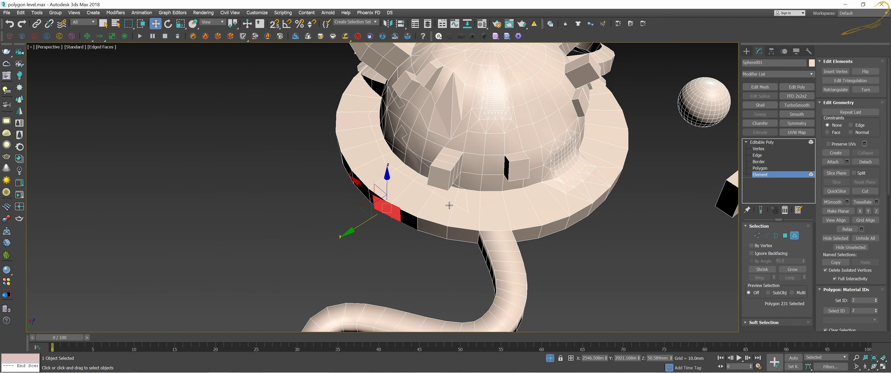
{"action": "mouse_move", "coordinate": [450, 206]}
{"action": "middle_mouse_down", "text": "alt"}
{"action": "mouse_move", "coordinate": [432, 194]}
{"action": "mouse_move", "coordinate": [464, 184]}
{"action": "mouse_move", "coordinate": [358, 205]}
{"action": "mouse_move", "coordinate": [397, 195]}
{"action": "mouse_move", "coordinate": [432, 204]}
{"action": "mouse_move", "coordinate": [463, 185]}
{"action": "mouse_move", "coordinate": [355, 183]}
{"action": "mouse_move", "coordinate": [361, 172]}
{"action": "middle_mouse_up", "text": "alt"}
{"action": "scroll", "coordinate": [354, 183], "scroll_direction": "up", "scroll_amount": 5}
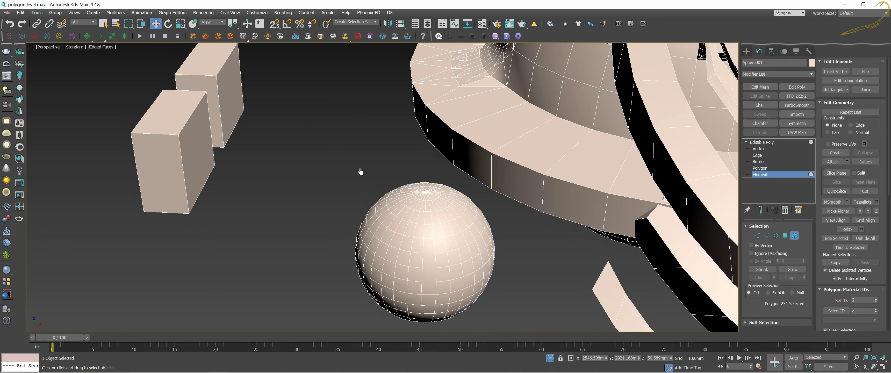
{"action": "scroll", "coordinate": [361, 171], "scroll_direction": "down", "scroll_amount": 5}
{"action": "scroll", "coordinate": [361, 174], "scroll_direction": "up", "scroll_amount": 5}
{"action": "scroll", "coordinate": [362, 180], "scroll_direction": "down", "scroll_amount": 4}
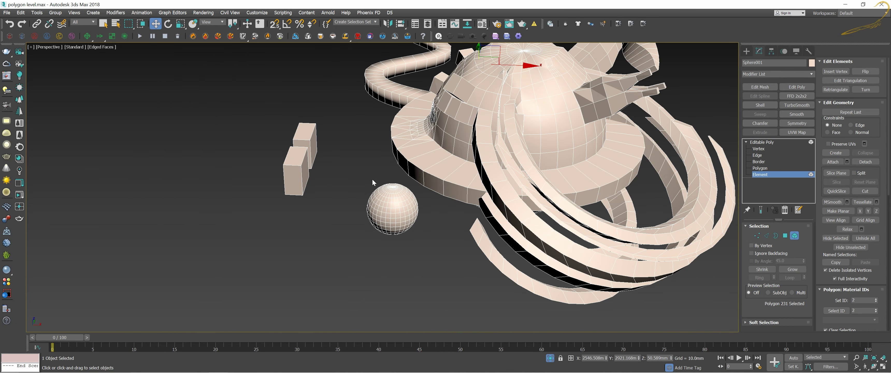
Select the lower box element and move it away from the grey box along X
{"action": "left_click", "coordinate": [305, 167]}
{"action": "scroll", "coordinate": [303, 168], "scroll_direction": "up", "scroll_amount": 3}
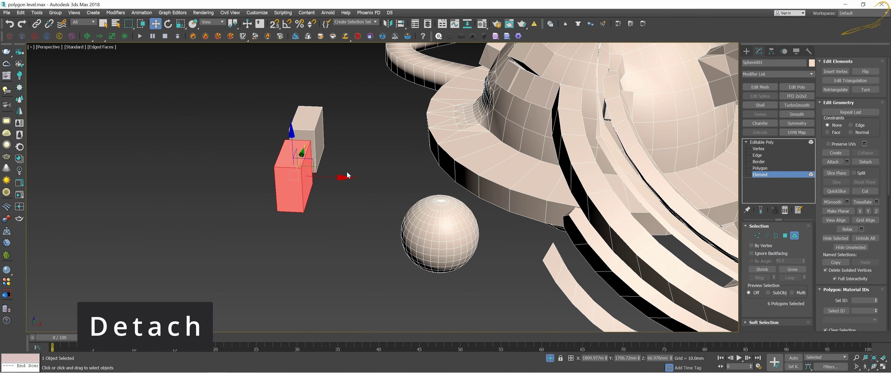
{"action": "left_click_drag", "start_coordinate": [340, 177], "coordinate": [398, 191]}
{"action": "middle_click_drag", "start_coordinate": [398, 191], "coordinate": [603, 99], "text": "alt"}
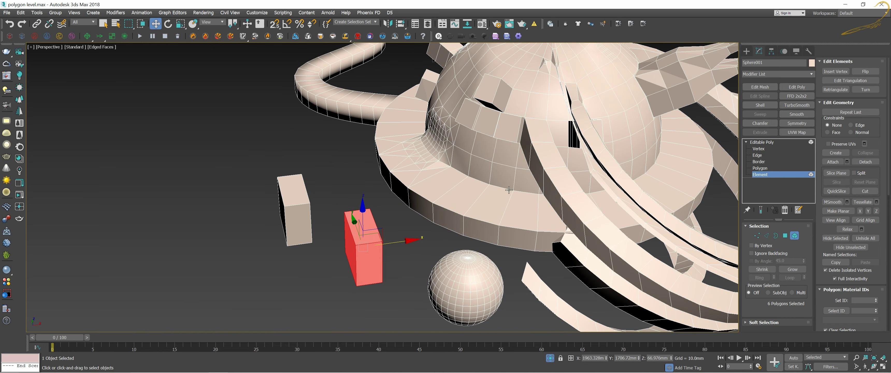
{"action": "mouse_move", "coordinate": [448, 170]}
{"action": "middle_mouse_down", "text": "alt"}
{"action": "mouse_move", "coordinate": [472, 184]}
{"action": "mouse_move", "coordinate": [449, 123]}
{"action": "mouse_move", "coordinate": [475, 158]}
{"action": "mouse_move", "coordinate": [467, 170]}
{"action": "middle_mouse_up", "text": "alt"}
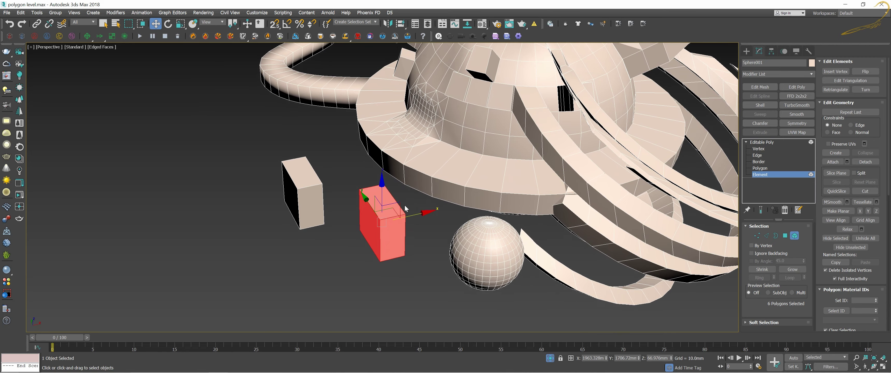
{"action": "scroll", "coordinate": [404, 205], "scroll_direction": "up", "scroll_amount": 5}
{"action": "scroll", "coordinate": [402, 173], "scroll_direction": "down", "scroll_amount": 6}
{"action": "scroll", "coordinate": [402, 173], "scroll_direction": "up", "scroll_amount": 3}
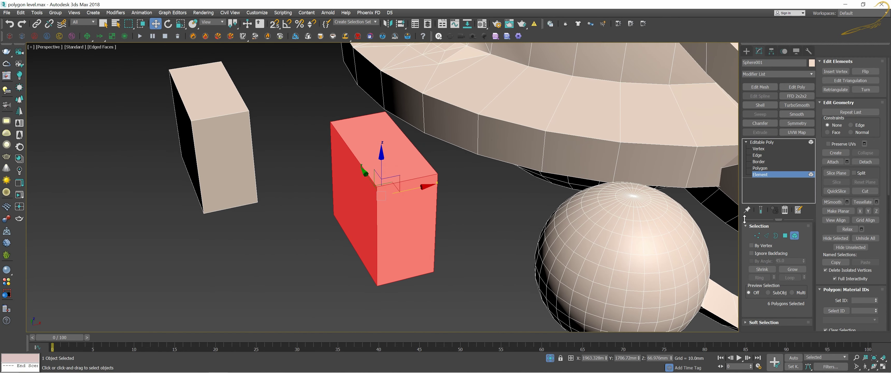
{"action": "middle_click_drag", "start_coordinate": [453, 205], "coordinate": [477, 198], "text": "alt"}
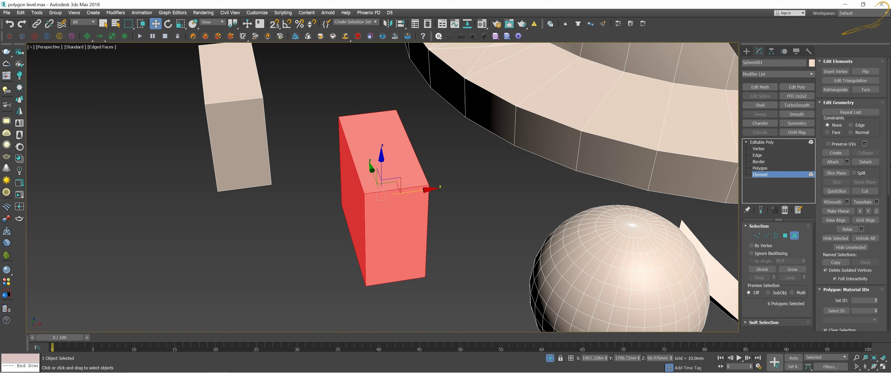
Detach the box element as a separate object named Object003
{"action": "left_click", "coordinate": [873, 162]}
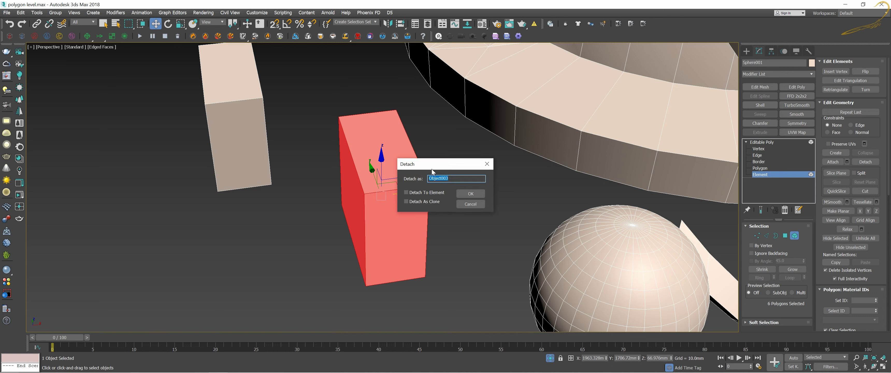
{"action": "left_click_drag", "start_coordinate": [432, 171], "coordinate": [473, 171]}
{"action": "left_click", "coordinate": [507, 195]}
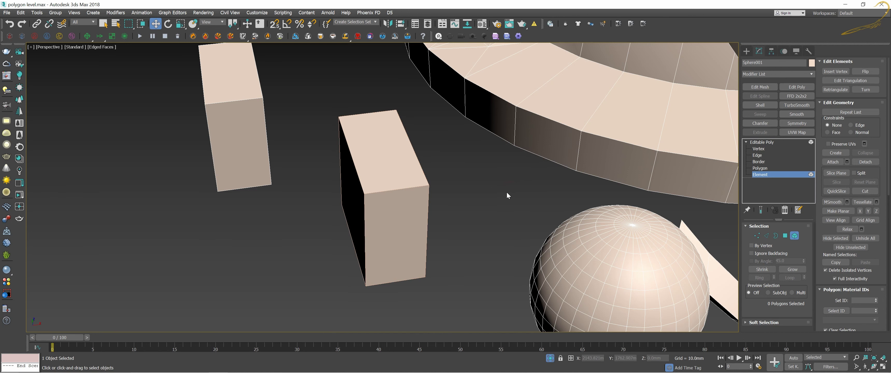
Return to whole-object level, move Object003, and undo both moves
{"action": "scroll", "coordinate": [508, 192], "scroll_direction": "down", "scroll_amount": 5}
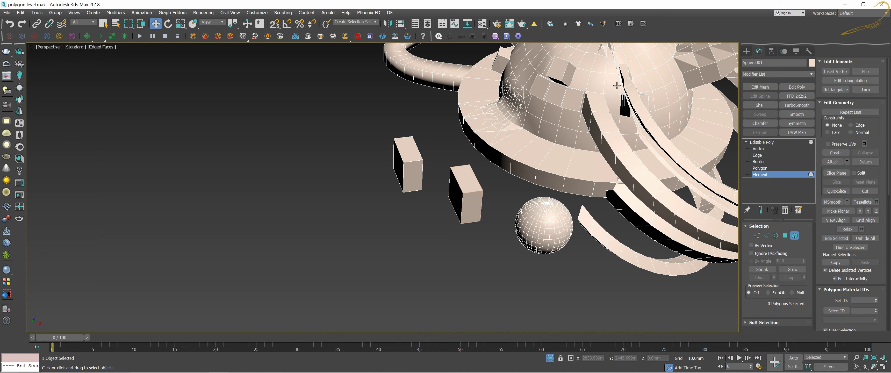
{"action": "middle_click_drag", "start_coordinate": [588, 125], "coordinate": [555, 145], "text": "alt"}
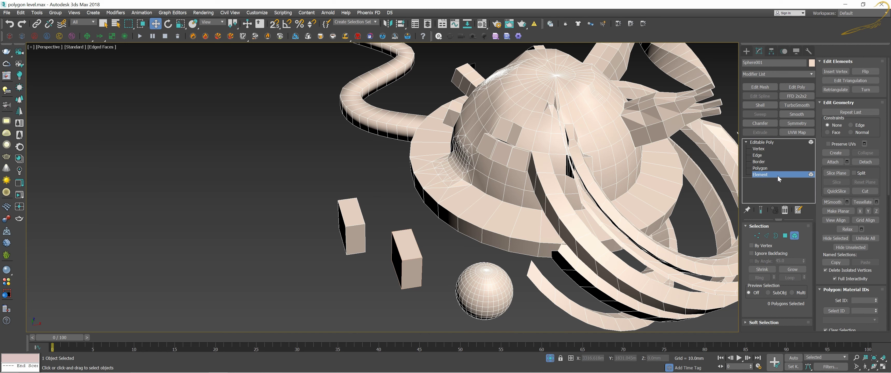
{"action": "left_click", "coordinate": [761, 175]}
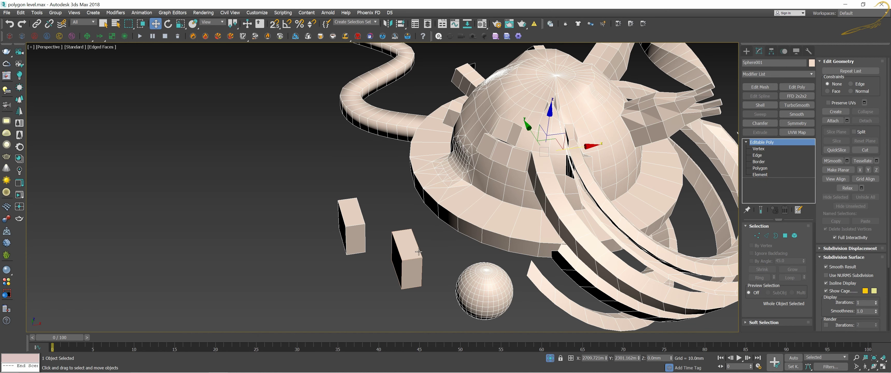
{"action": "middle_click_drag", "start_coordinate": [423, 242], "coordinate": [433, 220]}
{"action": "left_click_drag", "start_coordinate": [431, 215], "coordinate": [464, 235]}
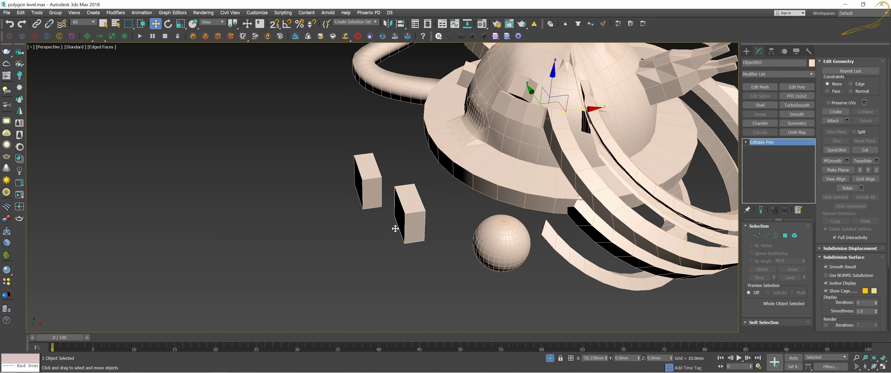
{"action": "key", "text": "ctrl+z"}
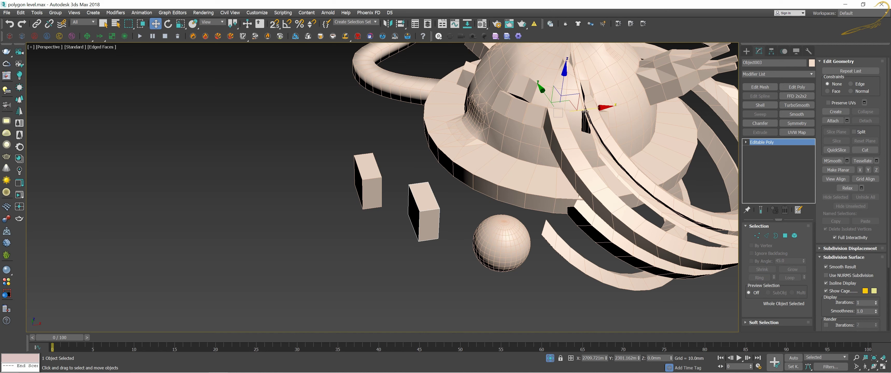
{"action": "key", "text": "ctrl+z"}
Test-move Object003 around the dome, cancelling each move with a right-click
{"action": "left_click_drag", "start_coordinate": [442, 160], "coordinate": [496, 217]}
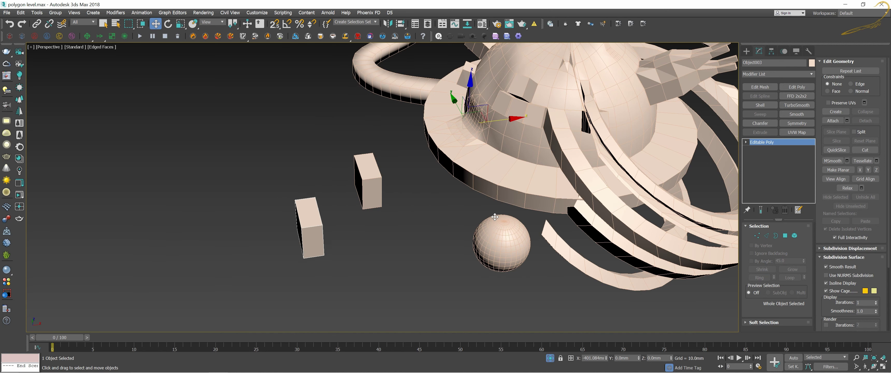
{"action": "middle_click_drag", "start_coordinate": [455, 211], "coordinate": [451, 233], "text": "alt"}
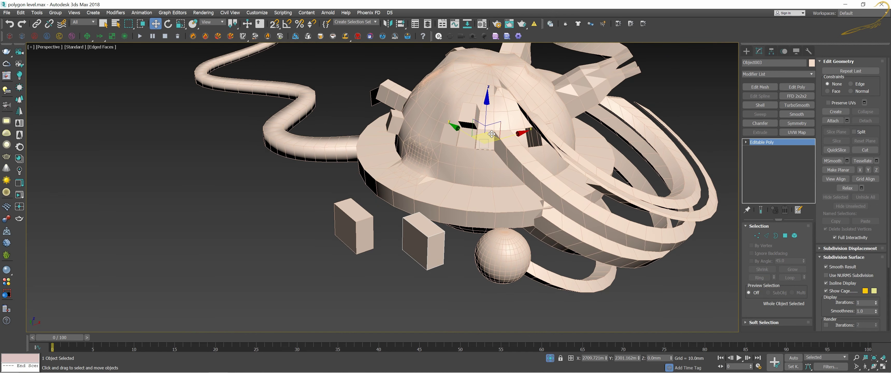
{"action": "left_click_drag", "start_coordinate": [488, 145], "coordinate": [392, 127]}
{"action": "middle_click_drag", "start_coordinate": [393, 127], "coordinate": [415, 182], "text": "alt"}
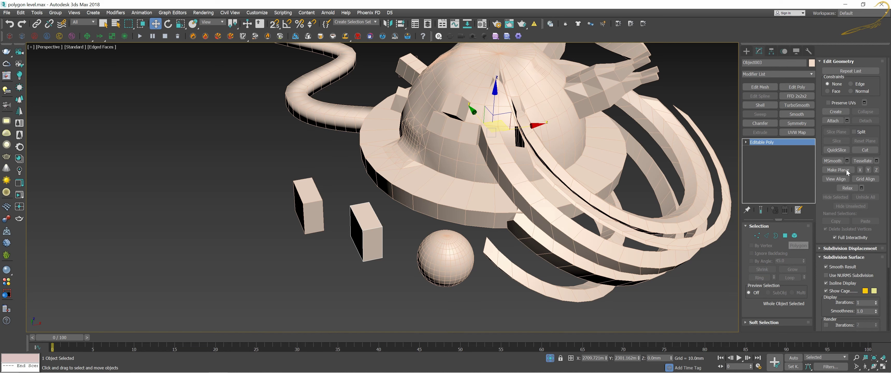
{"action": "mouse_move", "coordinate": [457, 203]}
{"action": "middle_mouse_down"}
{"action": "mouse_move", "coordinate": [459, 218]}
{"action": "mouse_move", "coordinate": [453, 207]}
{"action": "middle_mouse_up"}
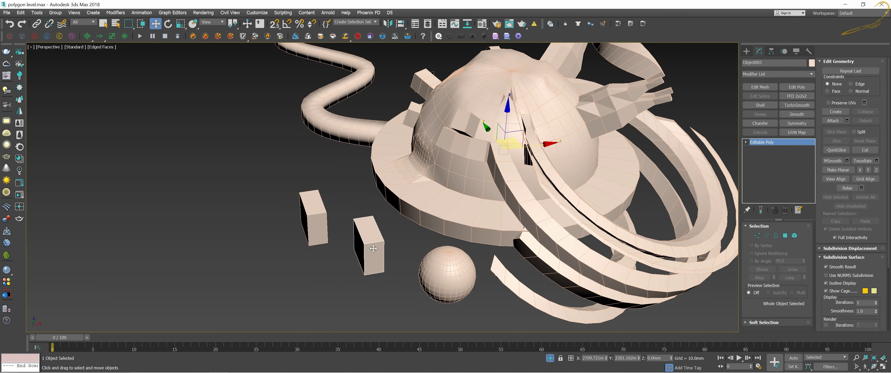
{"action": "middle_click_drag", "start_coordinate": [380, 244], "coordinate": [416, 253], "text": "alt"}
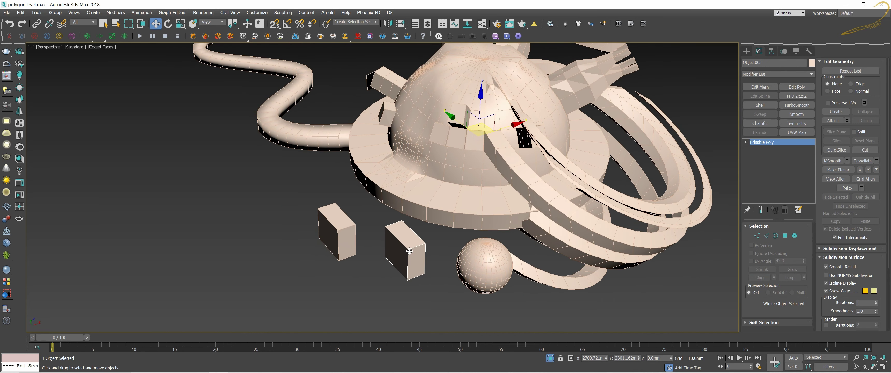
{"action": "left_click_drag", "start_coordinate": [416, 253], "coordinate": [433, 263]}
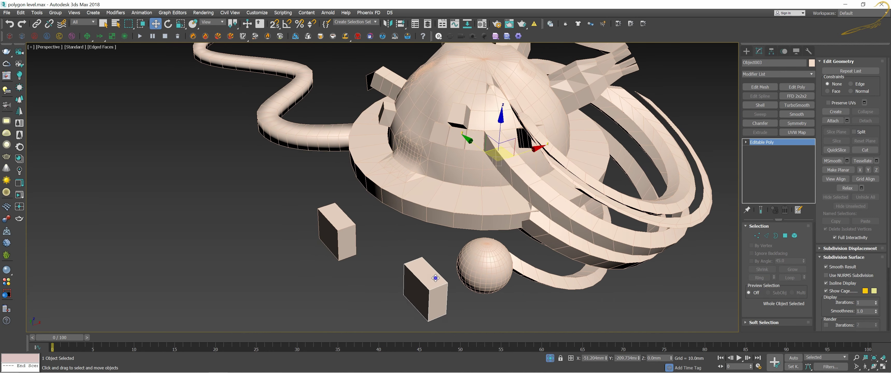
{"action": "right_click", "coordinate": [433, 263]}
{"action": "left_click_drag", "start_coordinate": [480, 98], "coordinate": [482, 130]}
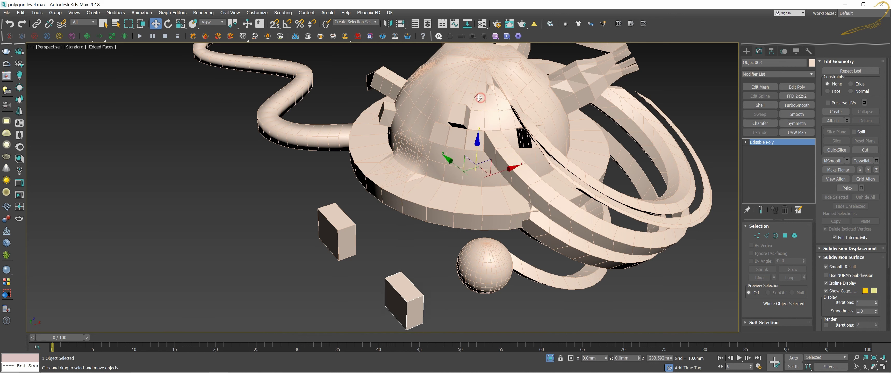
{"action": "right_click", "coordinate": [481, 130]}
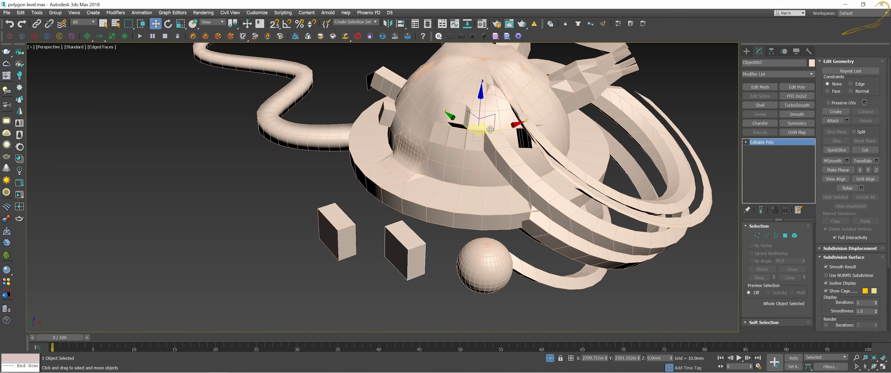
Move box Object003 along X and the XY plane to open space, clear of the dome
{"action": "left_click_drag", "start_coordinate": [490, 129], "coordinate": [491, 150]}
{"action": "middle_click_drag", "start_coordinate": [491, 149], "coordinate": [581, 173], "text": "alt"}
{"action": "left_click_drag", "start_coordinate": [581, 175], "coordinate": [321, 176]}
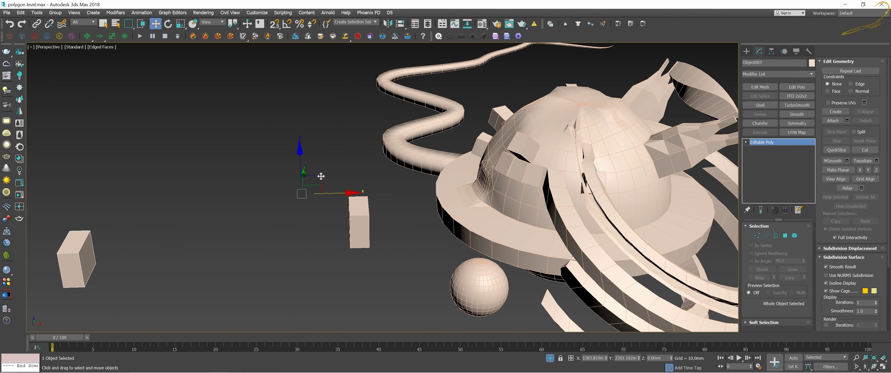
{"action": "middle_click_drag", "start_coordinate": [322, 176], "coordinate": [436, 174], "text": "alt"}
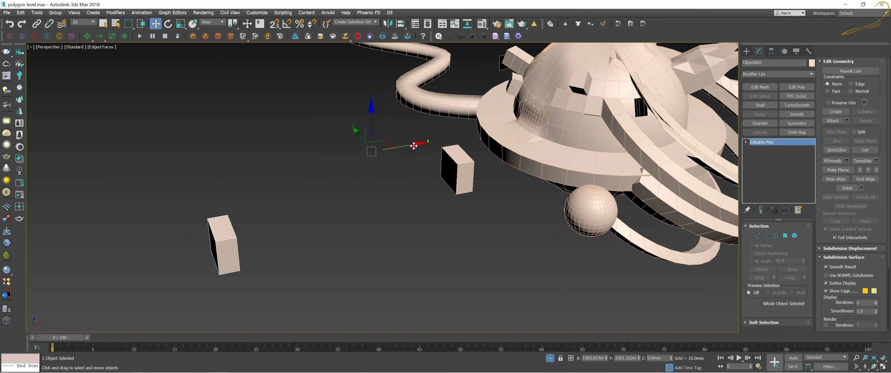
{"action": "left_click_drag", "start_coordinate": [414, 146], "coordinate": [308, 175]}
{"action": "mouse_move", "coordinate": [308, 175]}
{"action": "middle_mouse_down", "text": "alt"}
{"action": "mouse_move", "coordinate": [271, 189]}
{"action": "mouse_move", "coordinate": [233, 142]}
{"action": "middle_mouse_up", "text": "alt"}
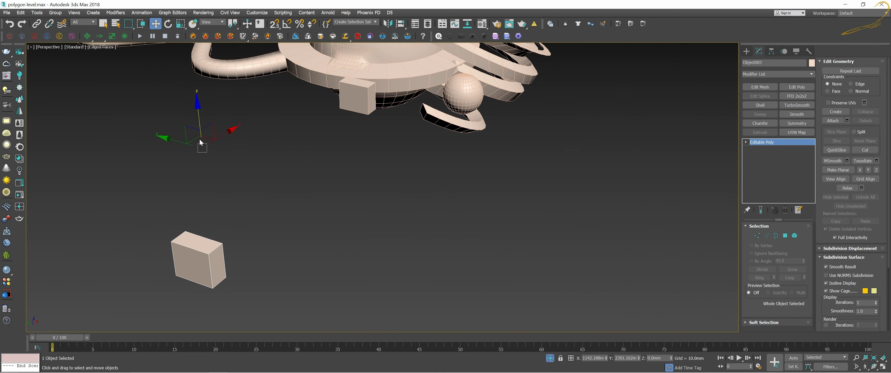
{"action": "left_click_drag", "start_coordinate": [200, 142], "coordinate": [287, 104]}
{"action": "mouse_move", "coordinate": [304, 121]}
{"action": "middle_mouse_down"}
{"action": "mouse_move", "coordinate": [348, 149]}
{"action": "mouse_move", "coordinate": [371, 177]}
{"action": "mouse_move", "coordinate": [213, 217]}
{"action": "mouse_move", "coordinate": [259, 209]}
{"action": "mouse_move", "coordinate": [272, 217]}
{"action": "mouse_move", "coordinate": [261, 225]}
{"action": "mouse_move", "coordinate": [296, 225]}
{"action": "middle_mouse_up"}
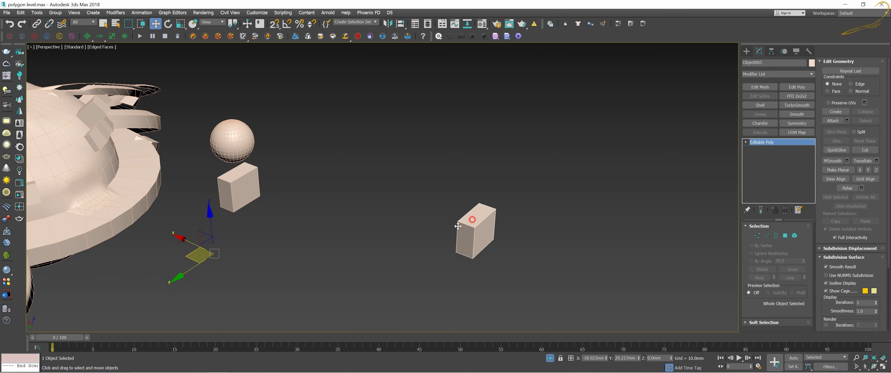
{"action": "left_click_drag", "start_coordinate": [214, 239], "coordinate": [233, 234]}
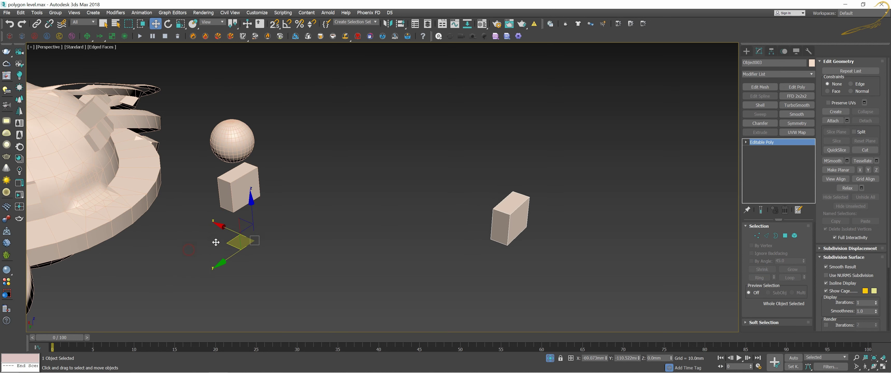
{"action": "right_click", "coordinate": [232, 234]}
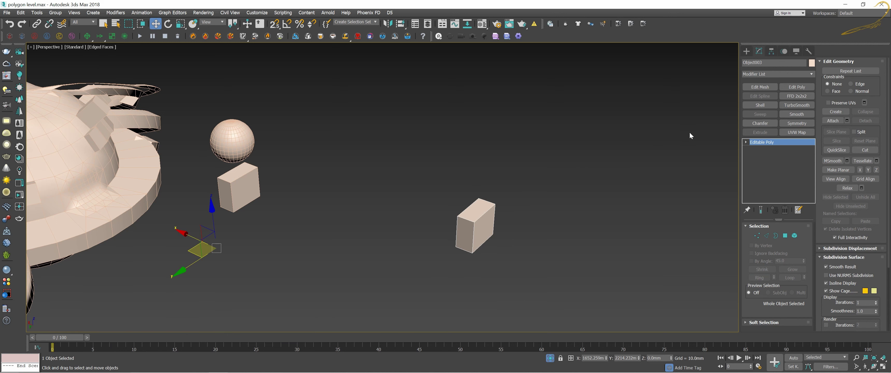
In Hierarchy > Pivot, leave Affect Pivot Only switched on for Object003
{"action": "left_click", "coordinate": [772, 52]}
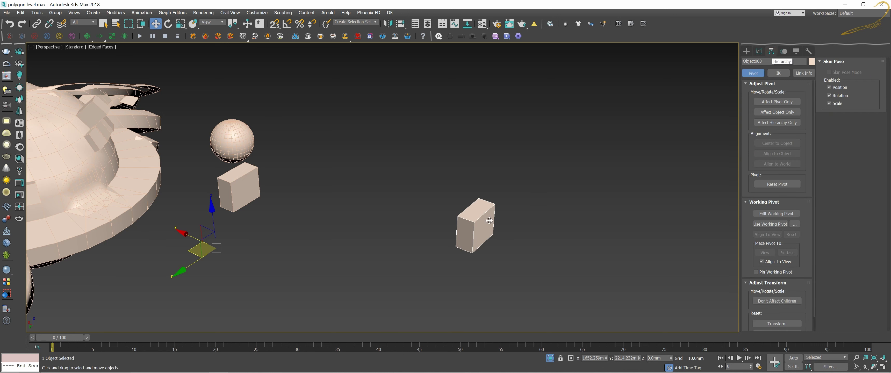
{"action": "left_click_drag", "start_coordinate": [488, 219], "coordinate": [484, 218]}
{"action": "left_click", "coordinate": [769, 52]}
{"action": "left_click", "coordinate": [775, 102]}
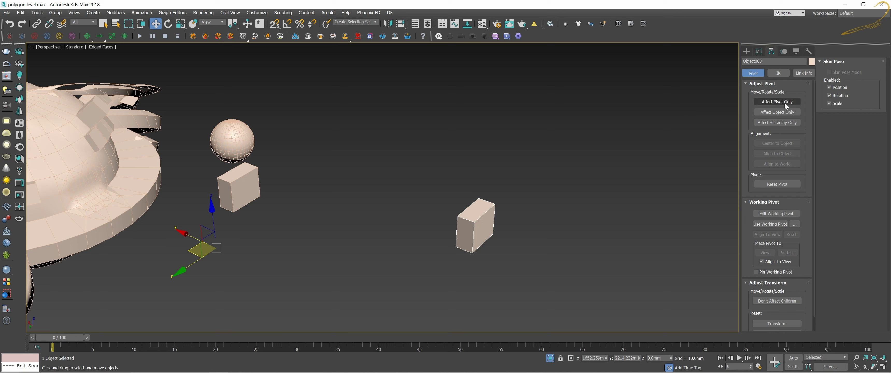
{"action": "left_click", "coordinate": [786, 103]}
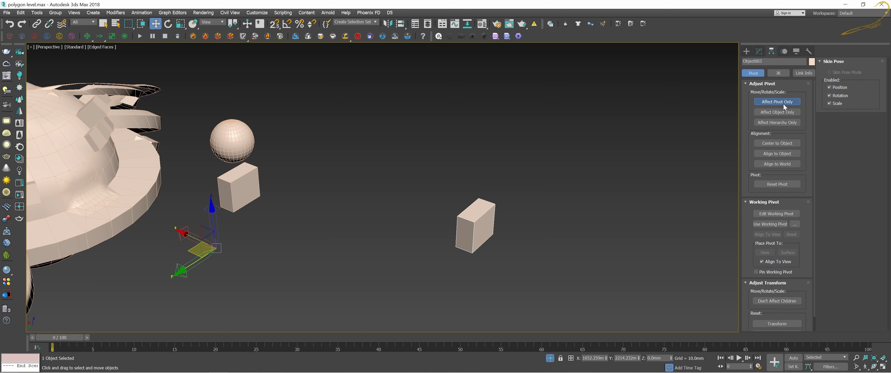
{"action": "left_click", "coordinate": [772, 102]}
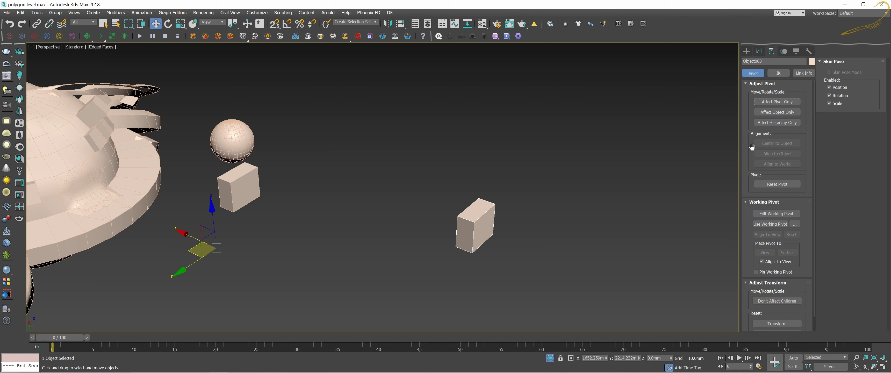
{"action": "left_click", "coordinate": [780, 102]}
{"action": "left_click", "coordinate": [771, 102]}
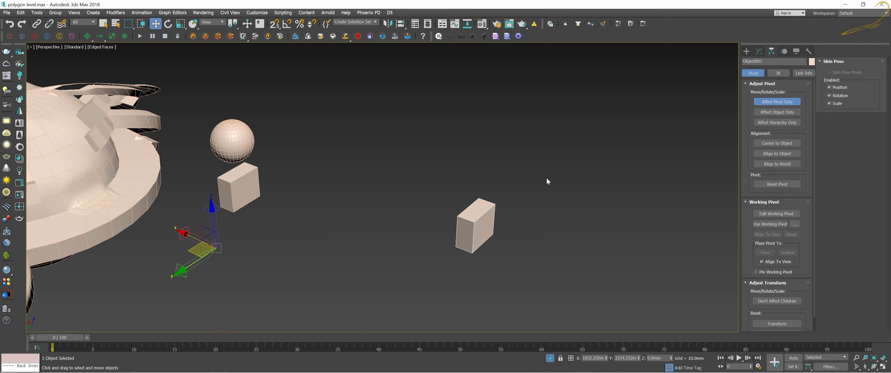
{"action": "left_click", "coordinate": [768, 102]}
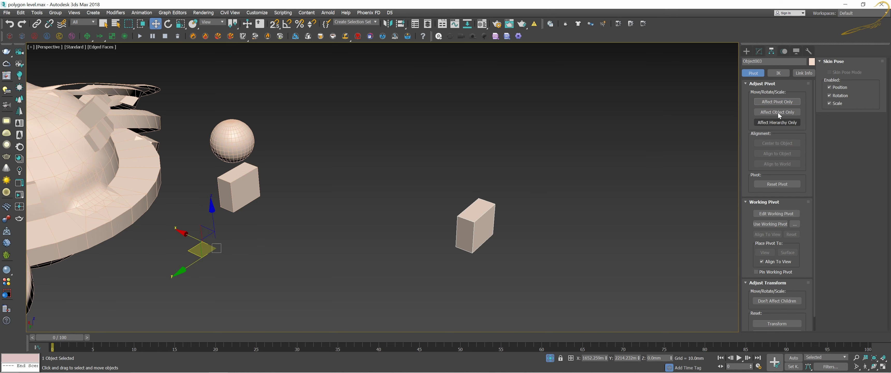
{"action": "scroll", "coordinate": [405, 247], "scroll_direction": "up", "scroll_amount": 3}
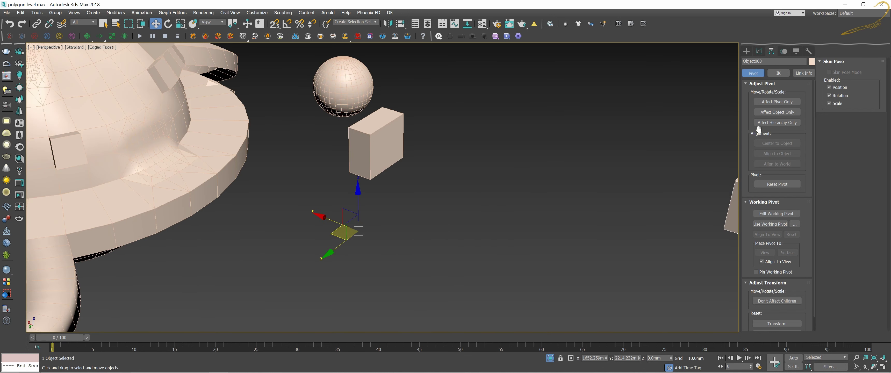
{"action": "left_click", "coordinate": [777, 102]}
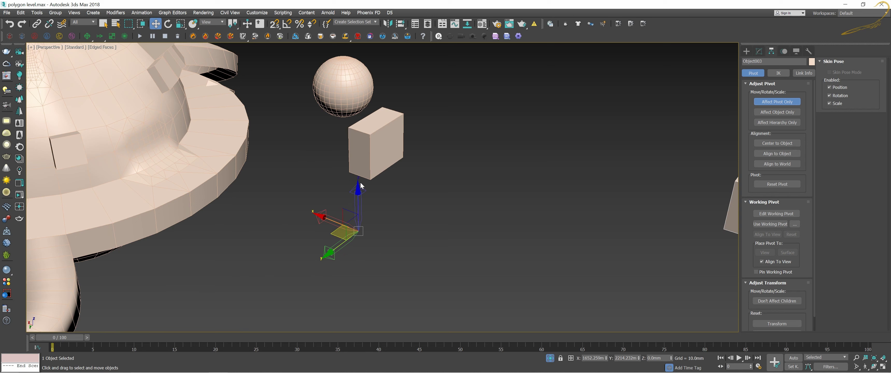
Drag Object003's pivot onto the box, then back out into empty space
{"action": "middle_click_drag", "start_coordinate": [397, 218], "coordinate": [325, 228]}
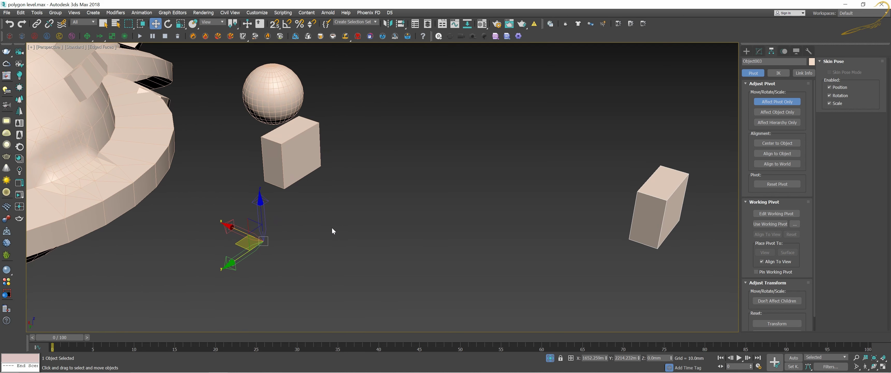
{"action": "middle_click_drag", "start_coordinate": [399, 231], "coordinate": [289, 231]}
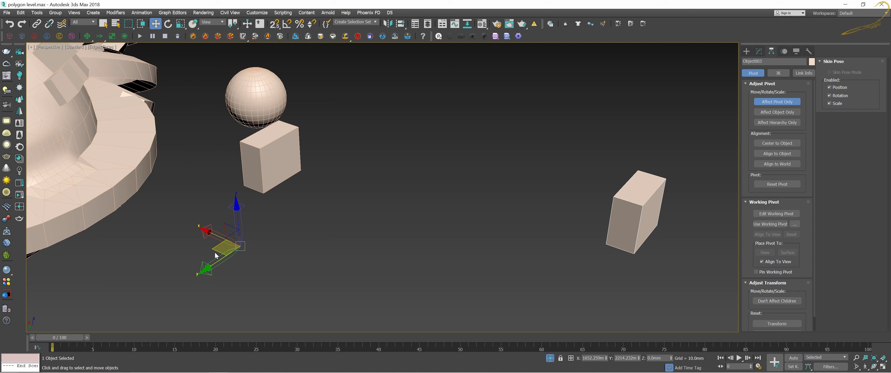
{"action": "mouse_move", "coordinate": [216, 252]}
{"action": "left_mouse_down"}
{"action": "mouse_move", "coordinate": [595, 237]}
{"action": "mouse_move", "coordinate": [215, 253]}
{"action": "left_mouse_up"}
{"action": "mouse_move", "coordinate": [221, 251]}
{"action": "left_mouse_down"}
{"action": "mouse_move", "coordinate": [569, 234]}
{"action": "mouse_move", "coordinate": [589, 242]}
{"action": "left_mouse_up"}
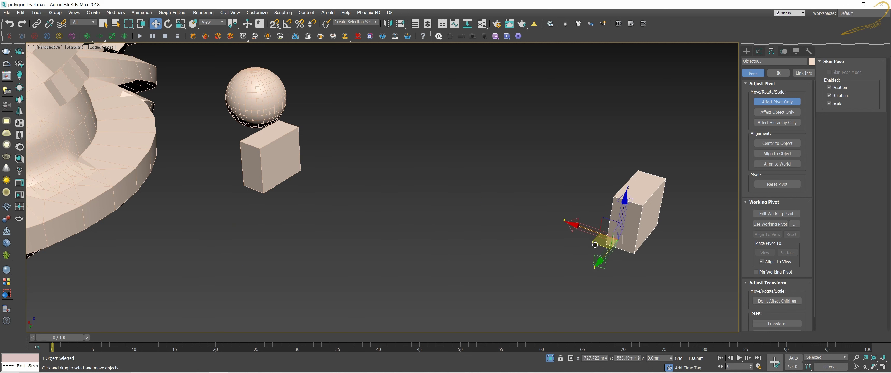
{"action": "middle_click_drag", "start_coordinate": [559, 242], "coordinate": [501, 250]}
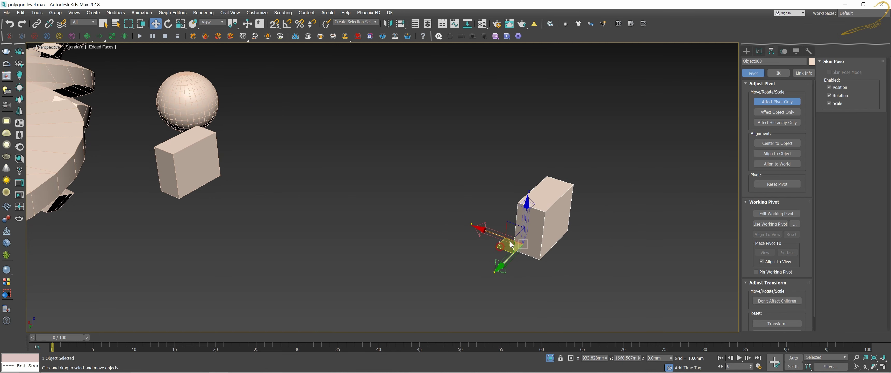
{"action": "left_click_drag", "start_coordinate": [501, 250], "coordinate": [519, 241]}
{"action": "middle_click_drag", "start_coordinate": [519, 241], "coordinate": [501, 253]}
{"action": "left_click_drag", "start_coordinate": [501, 250], "coordinate": [343, 242]}
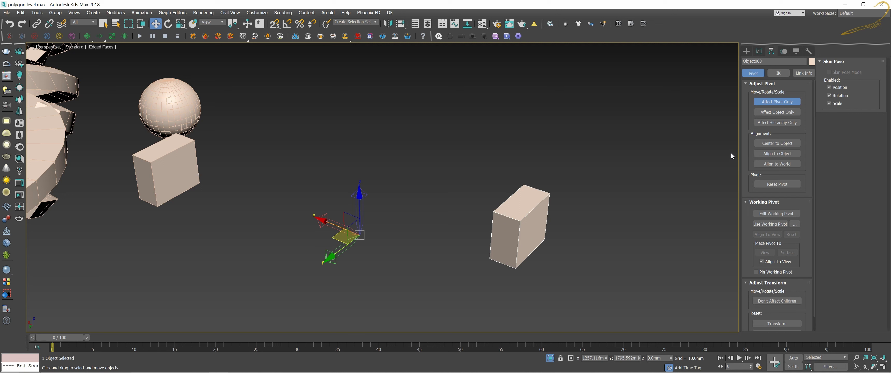
Align Object003's pivot to the object and centre it on the box, orbiting to check
{"action": "left_click", "coordinate": [775, 153]}
{"action": "left_click", "coordinate": [787, 144]}
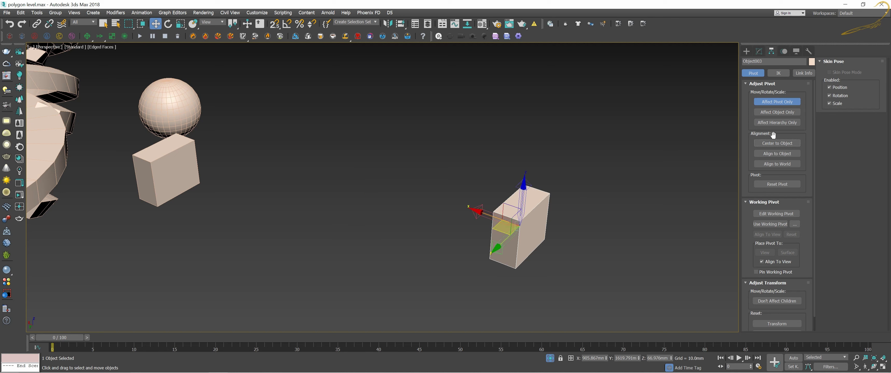
{"action": "mouse_move", "coordinate": [632, 201]}
{"action": "middle_mouse_down", "text": "alt"}
{"action": "mouse_move", "coordinate": [621, 188]}
{"action": "mouse_move", "coordinate": [592, 191]}
{"action": "middle_mouse_up", "text": "alt"}
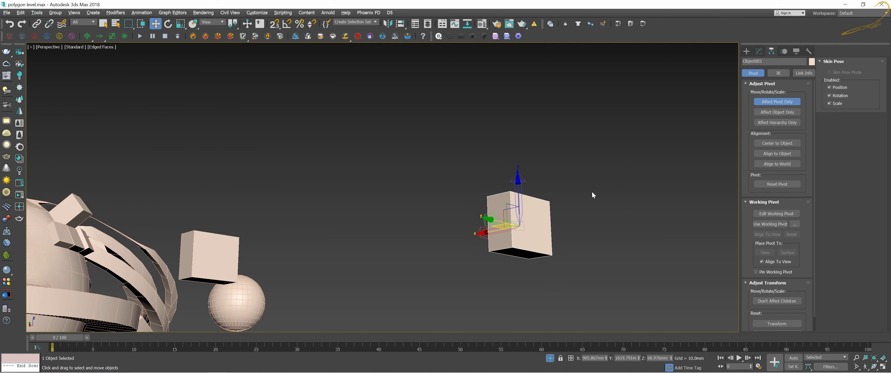
{"action": "mouse_move", "coordinate": [526, 201]}
{"action": "middle_mouse_down", "text": "alt"}
{"action": "mouse_move", "coordinate": [569, 197]}
{"action": "mouse_move", "coordinate": [523, 195]}
{"action": "mouse_move", "coordinate": [536, 208]}
{"action": "middle_mouse_up", "text": "alt"}
{"action": "left_click", "coordinate": [764, 143]}
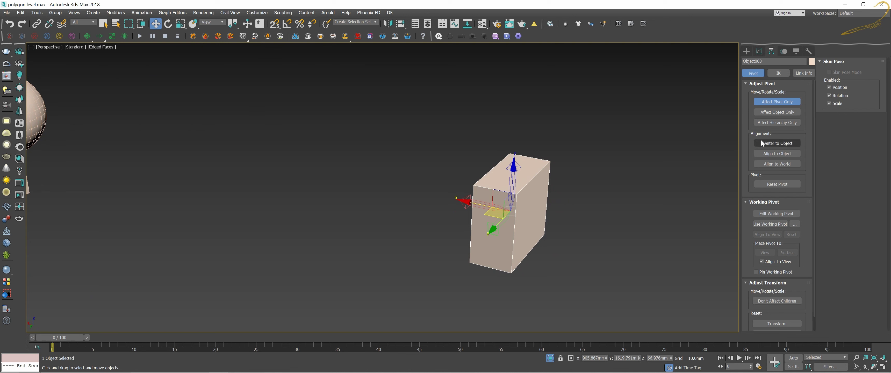
{"action": "mouse_move", "coordinate": [572, 191]}
{"action": "middle_mouse_down", "text": "alt"}
{"action": "mouse_move", "coordinate": [561, 204]}
{"action": "mouse_move", "coordinate": [572, 188]}
{"action": "mouse_move", "coordinate": [616, 178]}
{"action": "mouse_move", "coordinate": [580, 180]}
{"action": "middle_mouse_up", "text": "alt"}
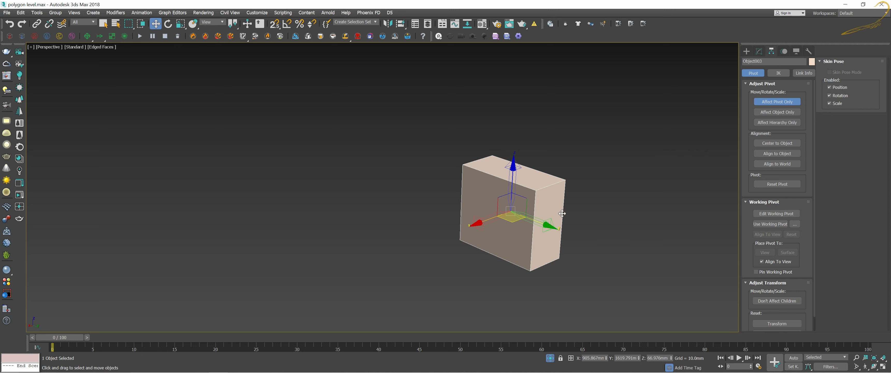
Turn Affect Pivot Only off again and return to the Create panel
{"action": "left_click", "coordinate": [773, 104]}
{"action": "left_click", "coordinate": [773, 104]}
{"action": "left_click", "coordinate": [774, 104]}
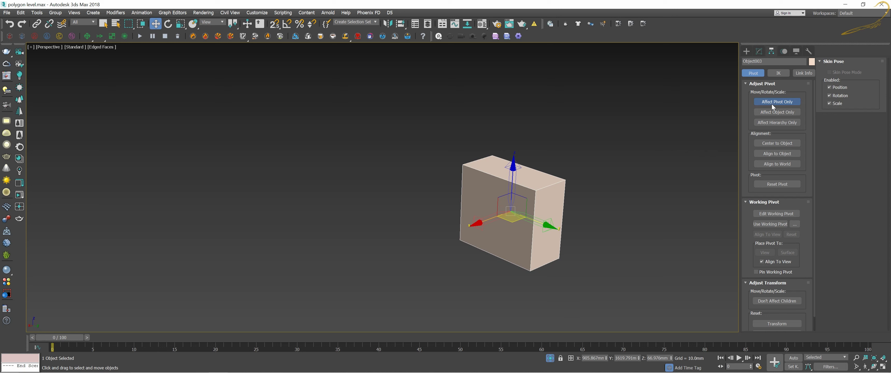
{"action": "left_click", "coordinate": [787, 104]}
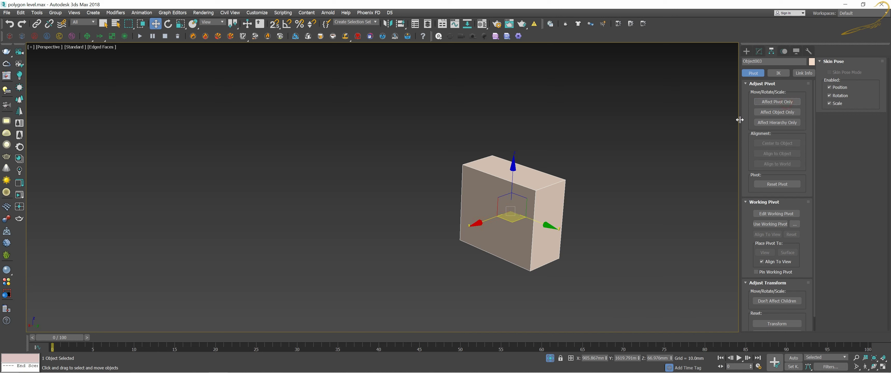
{"action": "left_click", "coordinate": [774, 104]}
{"action": "left_click", "coordinate": [747, 51]}
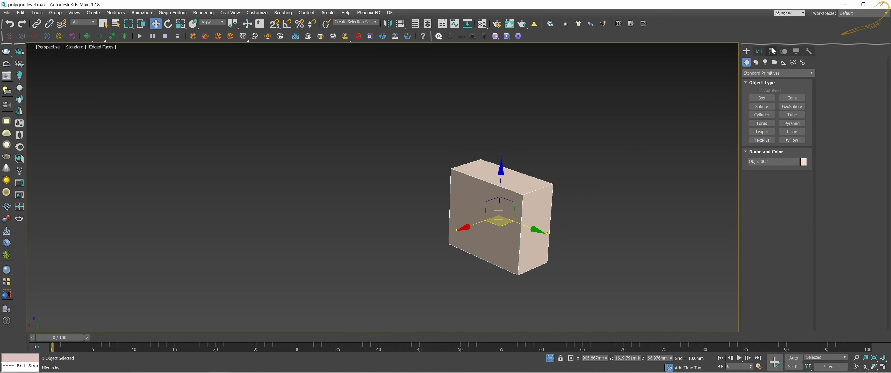
Move the box left along X, cancelling the failed moves
{"action": "left_click", "coordinate": [771, 51]}
{"action": "left_click", "coordinate": [747, 51]}
{"action": "scroll", "coordinate": [589, 158], "scroll_direction": "down", "scroll_amount": 4}
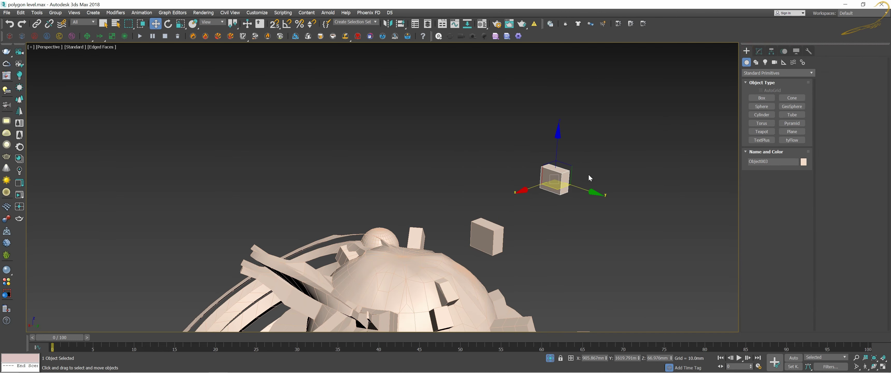
{"action": "middle_click_drag", "start_coordinate": [590, 182], "coordinate": [554, 184], "text": "alt"}
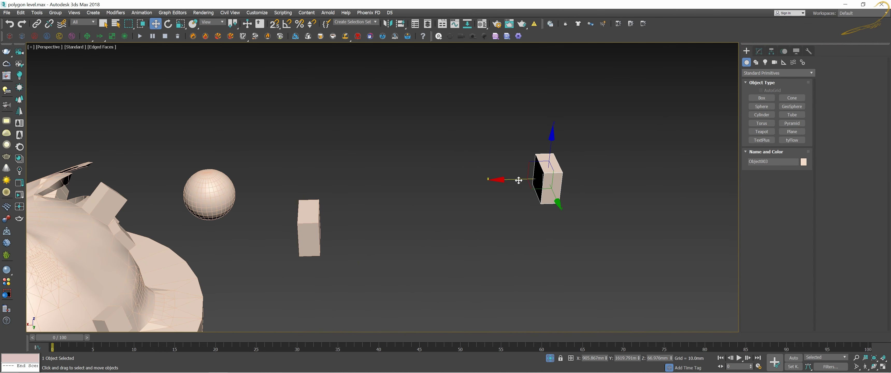
{"action": "left_click_drag", "start_coordinate": [521, 181], "coordinate": [593, 160]}
{"action": "right_click", "coordinate": [538, 171]}
{"action": "left_click_drag", "start_coordinate": [513, 179], "coordinate": [444, 180]}
{"action": "left_click_drag", "start_coordinate": [530, 170], "coordinate": [488, 227]}
{"action": "right_click", "coordinate": [488, 226]}
Shift the box further left and settle it back down on the ground
{"action": "scroll", "coordinate": [530, 204], "scroll_direction": "up", "scroll_amount": 5}
{"action": "scroll", "coordinate": [566, 193], "scroll_direction": "down", "scroll_amount": 4}
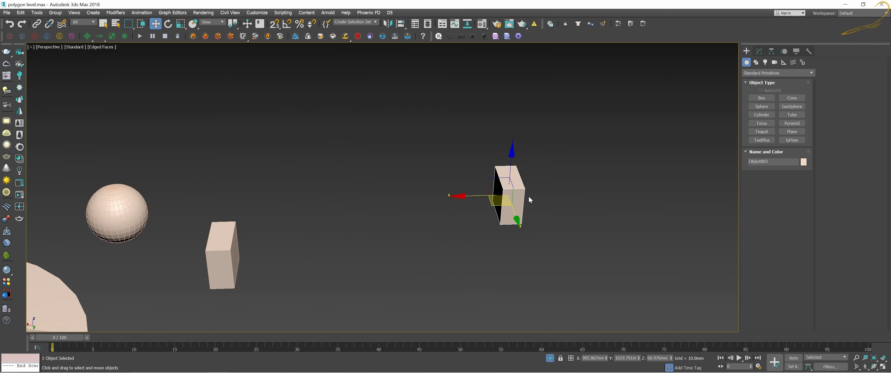
{"action": "middle_click_drag", "start_coordinate": [528, 195], "coordinate": [581, 191], "text": "alt"}
{"action": "left_click_drag", "start_coordinate": [581, 191], "coordinate": [393, 174]}
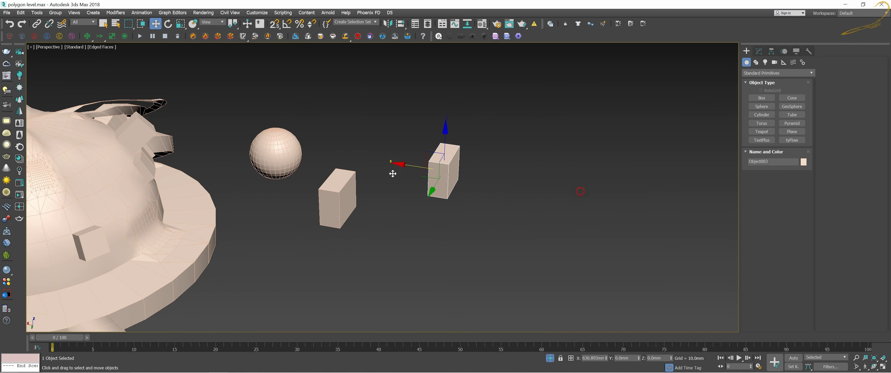
{"action": "middle_click_drag", "start_coordinate": [393, 174], "coordinate": [474, 186], "text": "alt"}
{"action": "mouse_move", "coordinate": [474, 186]}
{"action": "left_mouse_down"}
{"action": "mouse_move", "coordinate": [479, 123]}
{"action": "mouse_move", "coordinate": [497, 189]}
{"action": "left_mouse_up"}
{"action": "middle_click_drag", "start_coordinate": [497, 189], "coordinate": [547, 183]}
{"action": "scroll", "coordinate": [550, 194], "scroll_direction": "up", "scroll_amount": 2}
{"action": "scroll", "coordinate": [584, 223], "scroll_direction": "up", "scroll_amount": 2}
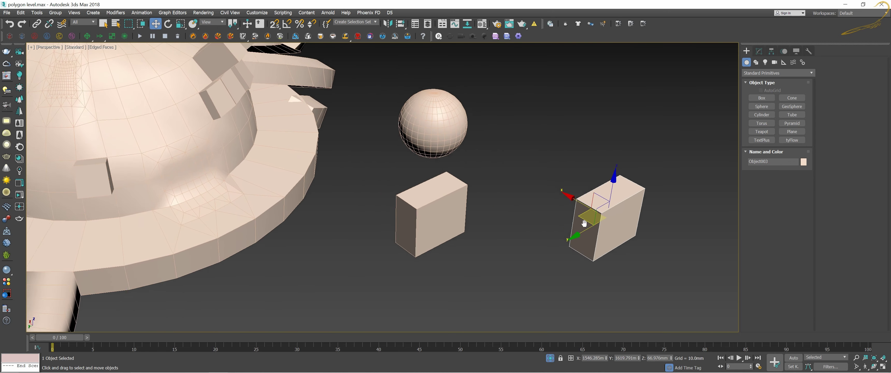
{"action": "middle_click_drag", "start_coordinate": [584, 223], "coordinate": [571, 221], "text": "alt"}
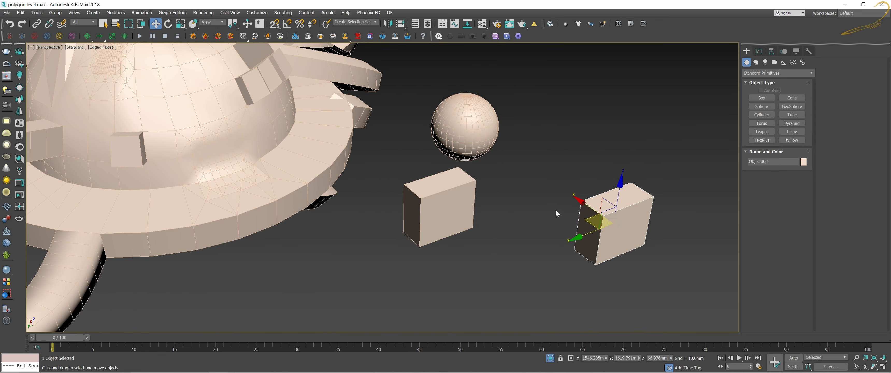
Select Sphere001 and enter Element sub-object level in the Modify panel
{"action": "key", "text": "ctrl+z"}
{"action": "middle_click_drag", "start_coordinate": [458, 187], "coordinate": [507, 195], "text": "alt"}
{"action": "left_click", "coordinate": [760, 51]}
{"action": "left_click", "coordinate": [761, 174]}
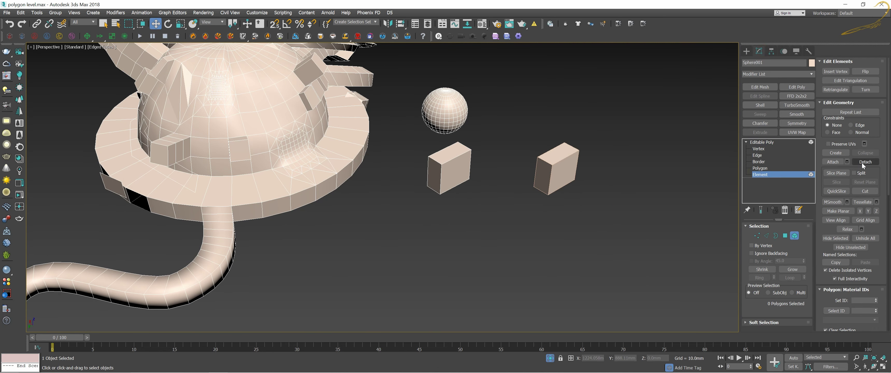
Select the small sphere element and detach it as Object004
{"action": "left_click", "coordinate": [446, 115]}
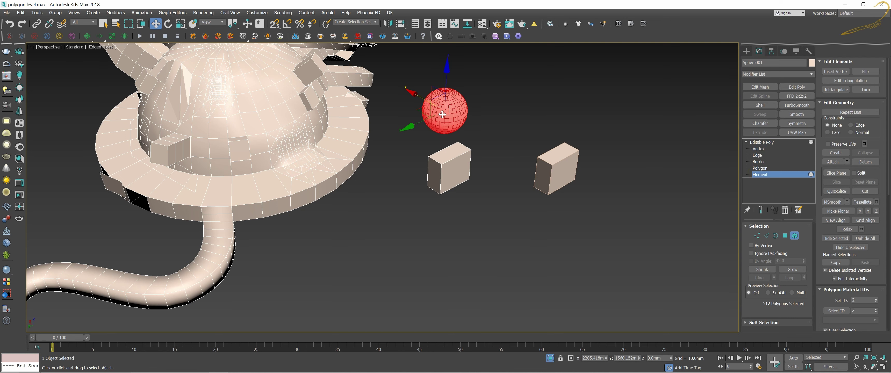
{"action": "middle_click_drag", "start_coordinate": [443, 114], "coordinate": [459, 137]}
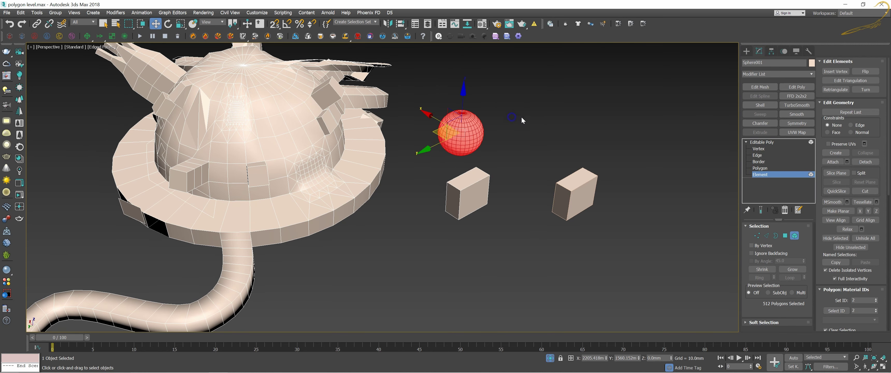
{"action": "left_click_drag", "start_coordinate": [455, 138], "coordinate": [523, 126]}
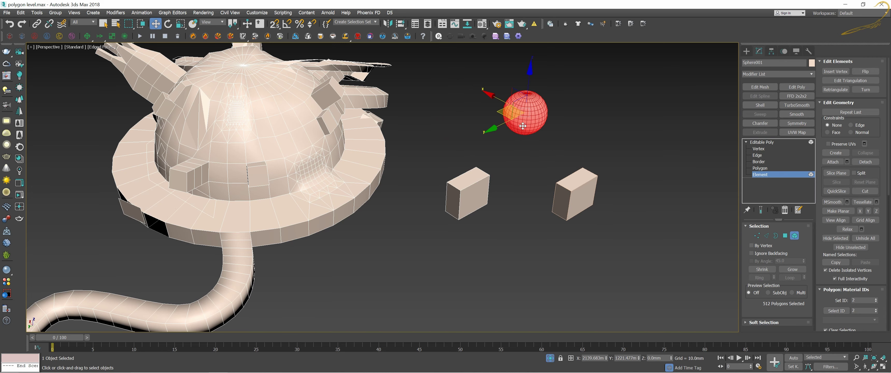
{"action": "middle_click_drag", "start_coordinate": [523, 126], "coordinate": [525, 159], "text": "alt"}
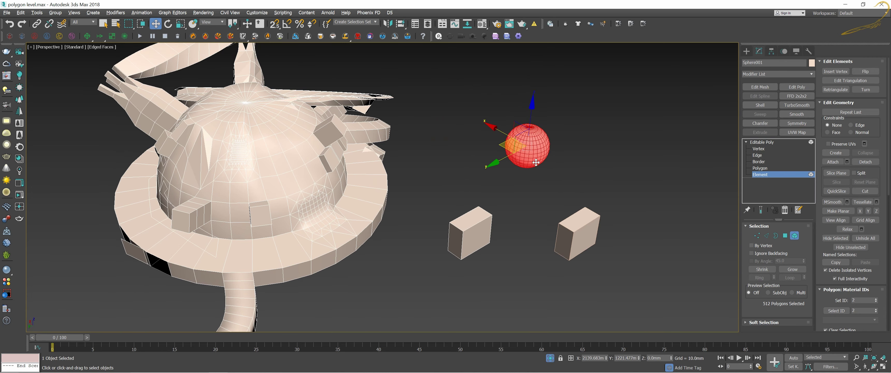
{"action": "left_click", "coordinate": [868, 162]}
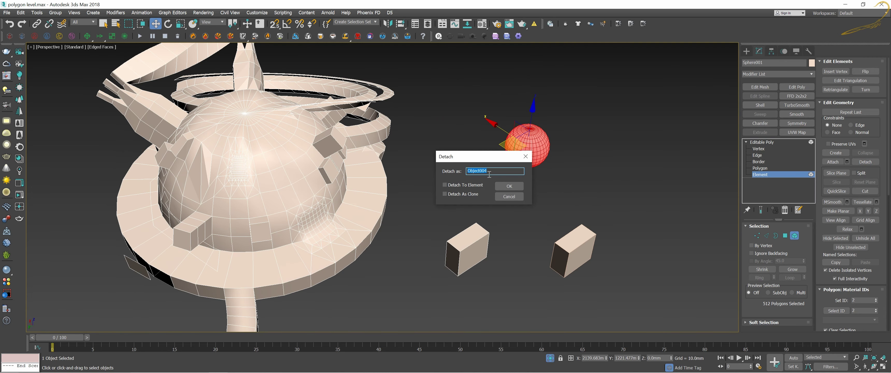
{"action": "left_click", "coordinate": [509, 186]}
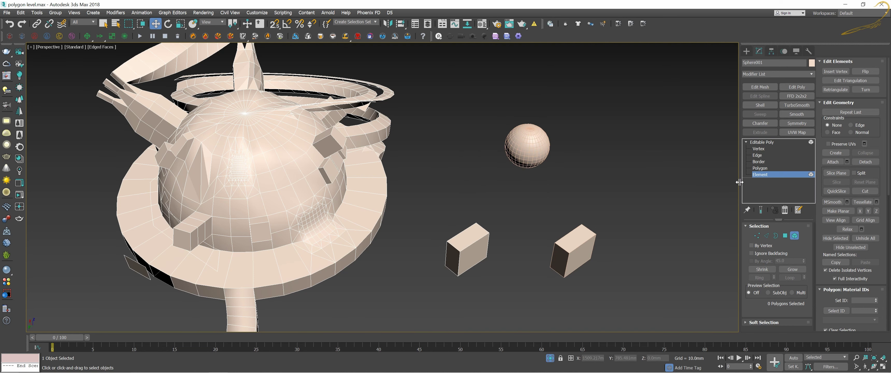
Exit Element level and select the detached Object004, cancelling an accidental move
{"action": "left_click", "coordinate": [768, 174]}
{"action": "scroll", "coordinate": [545, 169], "scroll_direction": "down", "scroll_amount": 2}
{"action": "scroll", "coordinate": [543, 168], "scroll_direction": "down", "scroll_amount": 2}
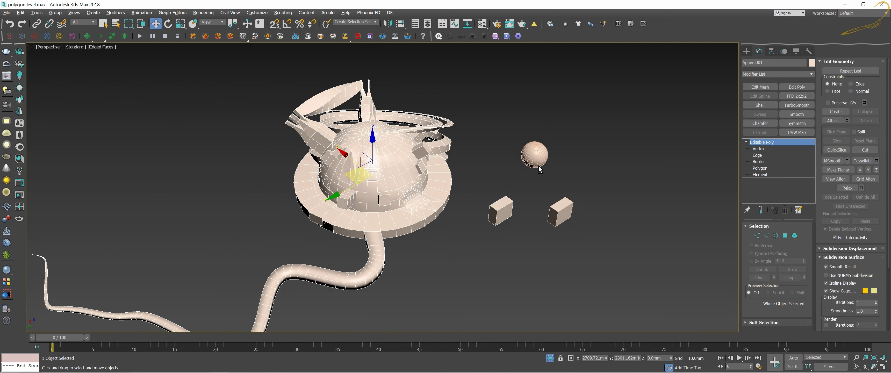
{"action": "scroll", "coordinate": [541, 167], "scroll_direction": "up", "scroll_amount": 3}
{"action": "left_click_drag", "start_coordinate": [537, 165], "coordinate": [592, 187]}
{"action": "right_click", "coordinate": [592, 188]}
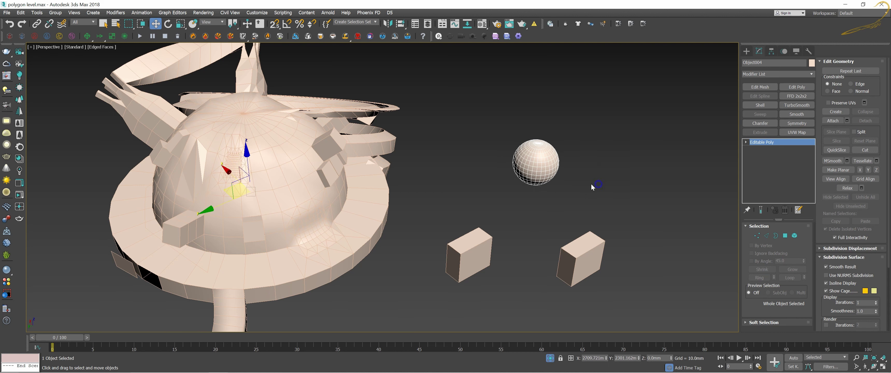
Centre Object004's pivot on the sphere using Affect Pivot Only, then switch it off
{"action": "left_click", "coordinate": [773, 50]}
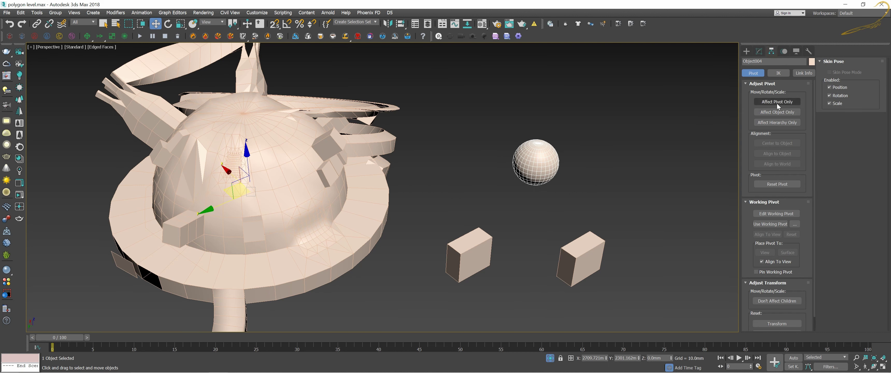
{"action": "left_click", "coordinate": [777, 102]}
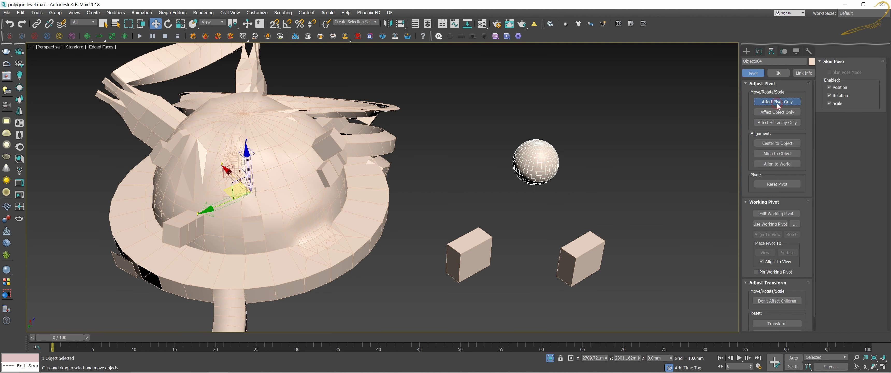
{"action": "left_click", "coordinate": [778, 143]}
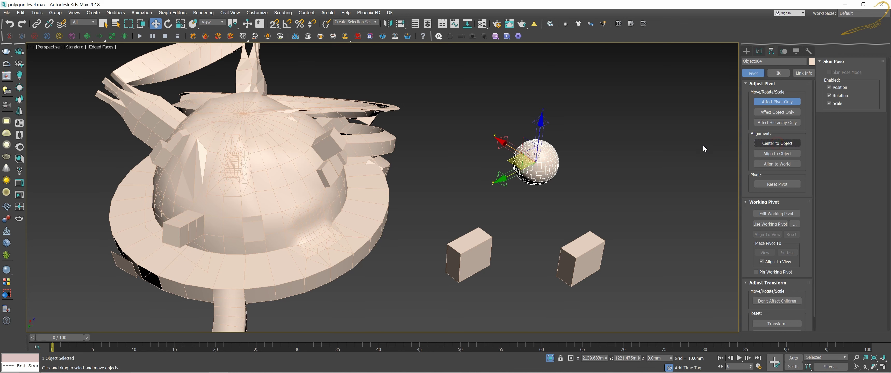
{"action": "left_click", "coordinate": [777, 102]}
{"action": "left_click", "coordinate": [746, 51]}
{"action": "mouse_move", "coordinate": [563, 167]}
{"action": "middle_mouse_down", "text": "alt"}
{"action": "mouse_move", "coordinate": [587, 178]}
{"action": "mouse_move", "coordinate": [497, 174]}
{"action": "middle_mouse_up", "text": "alt"}
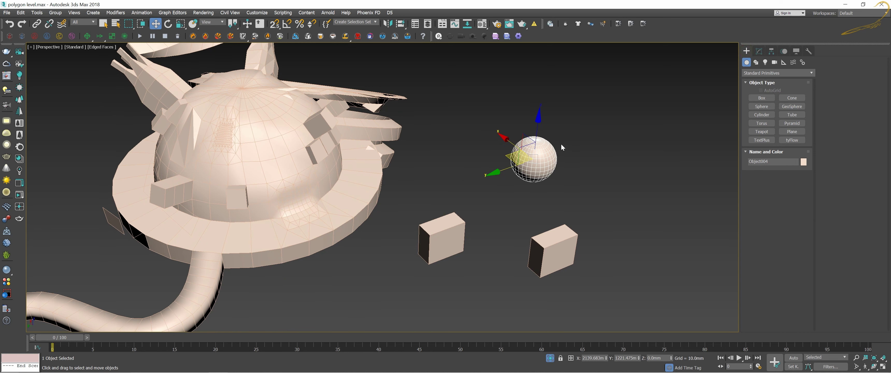
{"action": "middle_click_drag", "start_coordinate": [342, 158], "coordinate": [398, 173]}
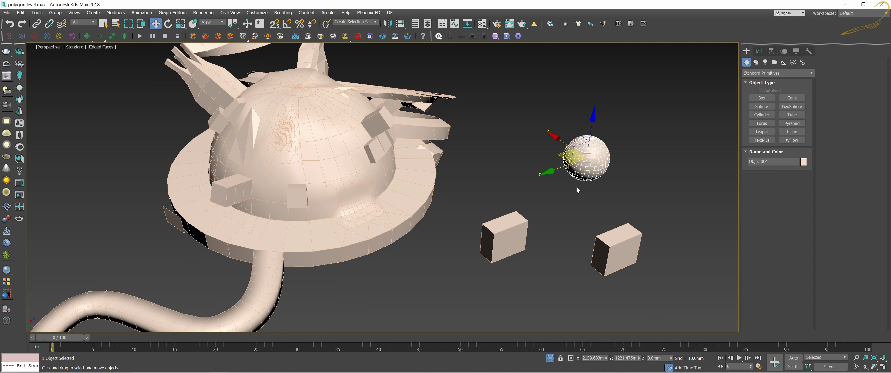
Select the dome Sphere001 in the Modify panel, zooming in and back out
{"action": "left_click", "coordinate": [760, 51]}
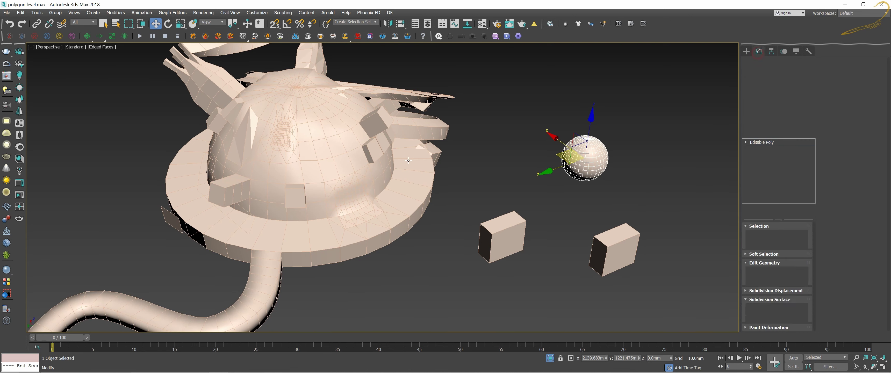
{"action": "left_click", "coordinate": [403, 160]}
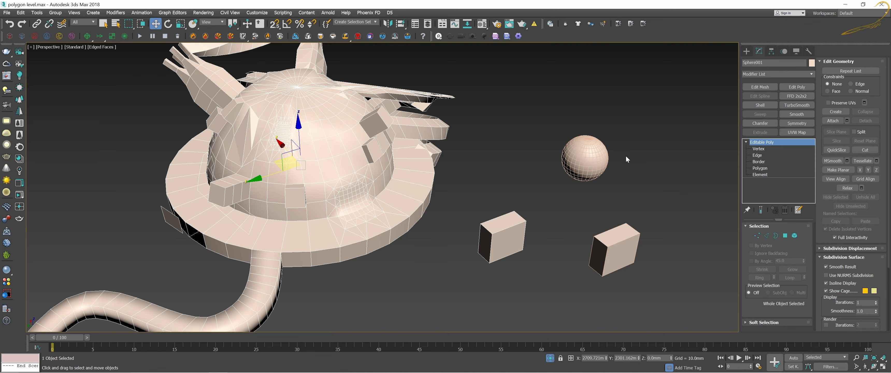
{"action": "scroll", "coordinate": [597, 188], "scroll_direction": "up", "scroll_amount": 3}
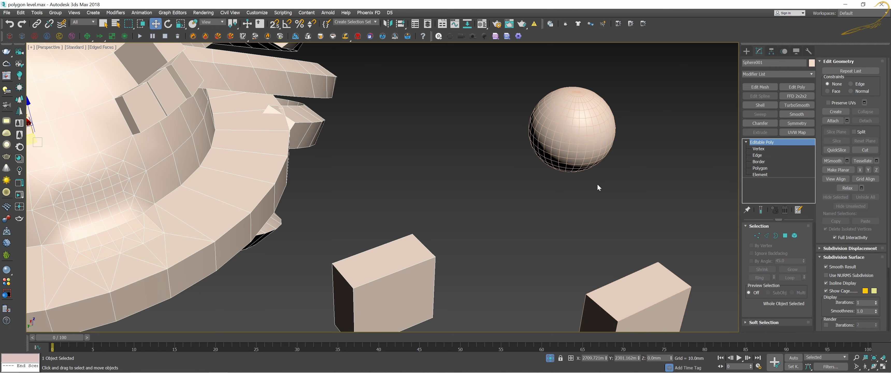
{"action": "scroll", "coordinate": [597, 184], "scroll_direction": "down", "scroll_amount": 4}
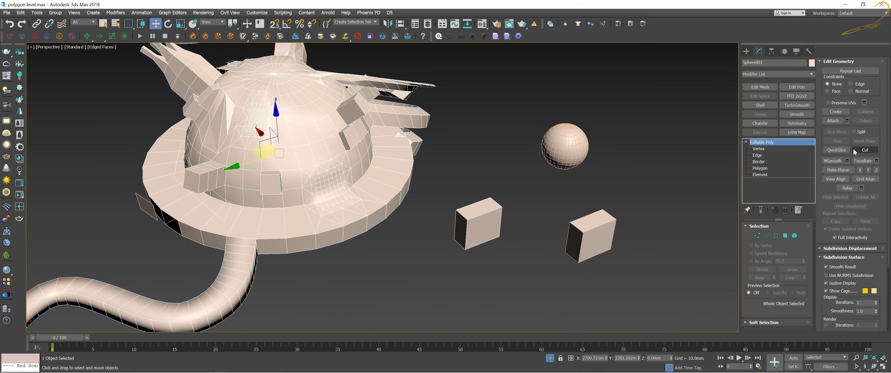
{"action": "left_click_drag", "start_coordinate": [829, 206], "coordinate": [837, 113]}
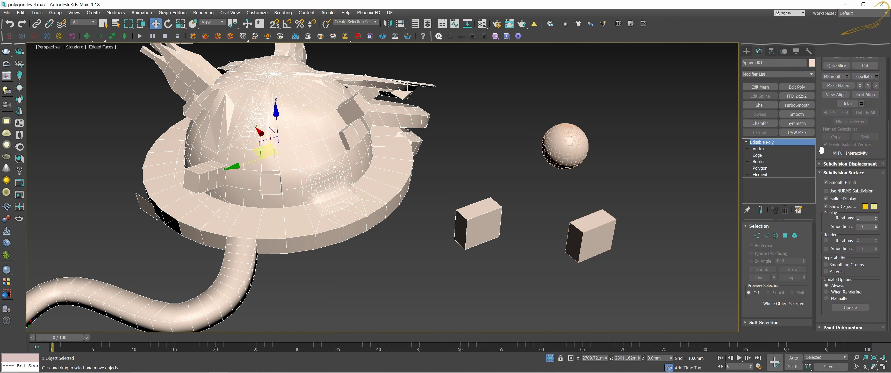
{"action": "left_click_drag", "start_coordinate": [822, 150], "coordinate": [819, 250]}
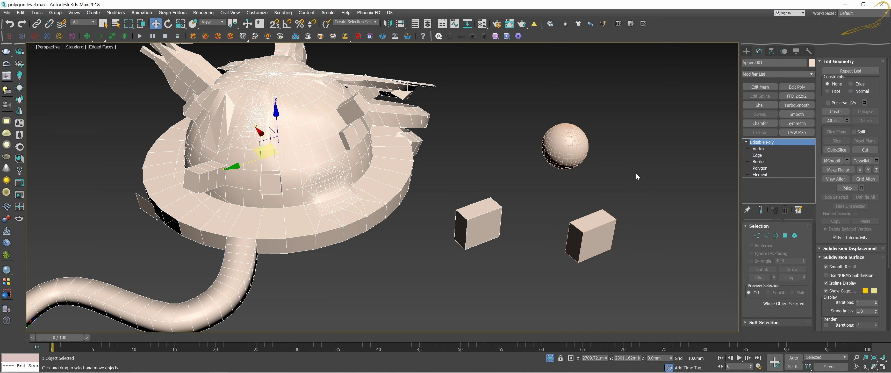
{"action": "middle_click_drag", "start_coordinate": [624, 171], "coordinate": [626, 188]}
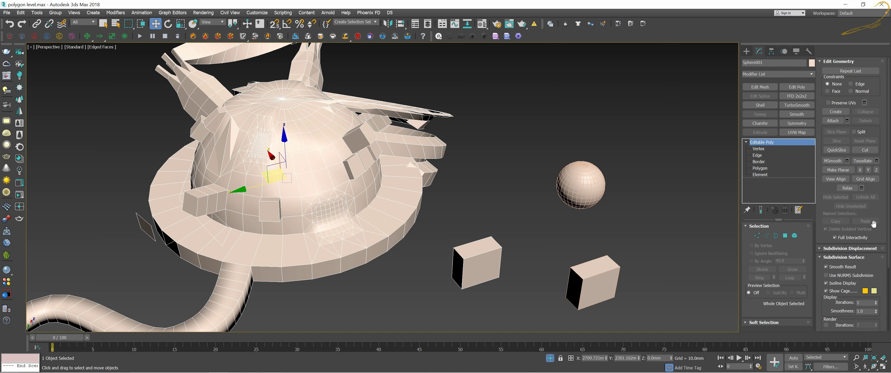
{"action": "left_click_drag", "start_coordinate": [874, 224], "coordinate": [879, 86]}
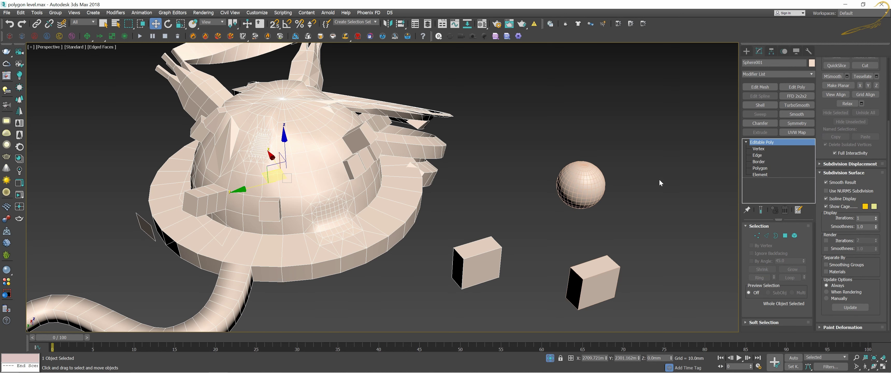
{"action": "right_click", "coordinate": [643, 159]}
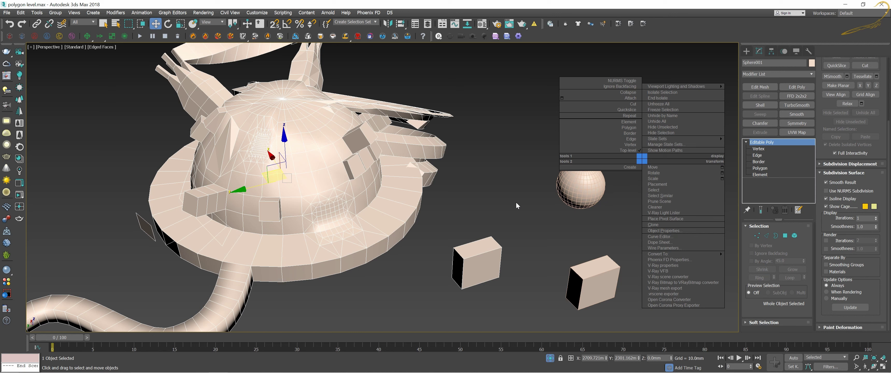
{"action": "left_click", "coordinate": [497, 148]}
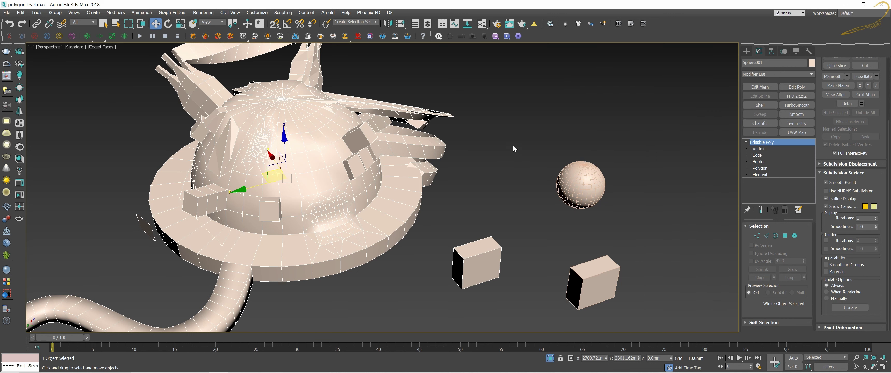
{"action": "mouse_move", "coordinate": [515, 146]}
{"action": "middle_mouse_down", "text": "alt"}
{"action": "mouse_move", "coordinate": [519, 165]}
{"action": "mouse_move", "coordinate": [524, 155]}
{"action": "middle_mouse_up", "text": "alt"}
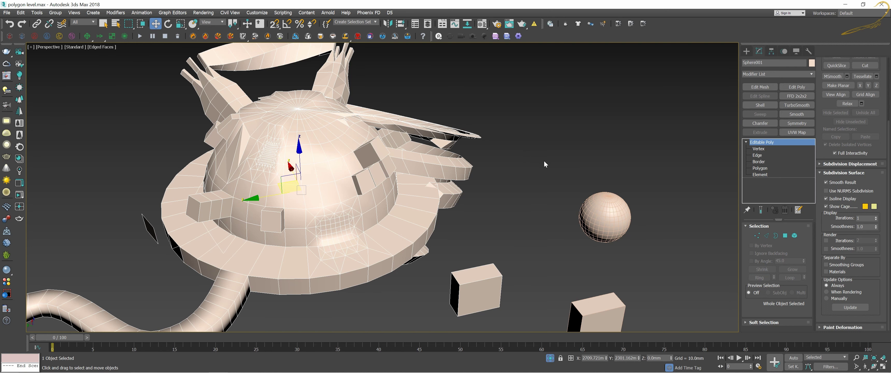
{"action": "middle_click_drag", "start_coordinate": [545, 161], "coordinate": [543, 168]}
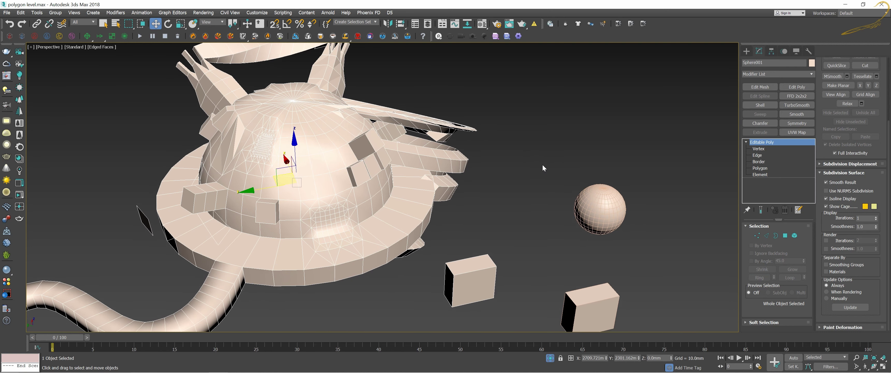
{"action": "scroll", "coordinate": [542, 165], "scroll_direction": "down", "scroll_amount": 4}
{"action": "scroll", "coordinate": [542, 165], "scroll_direction": "up", "scroll_amount": 4}
{"action": "scroll", "coordinate": [542, 165], "scroll_direction": "down", "scroll_amount": 2}
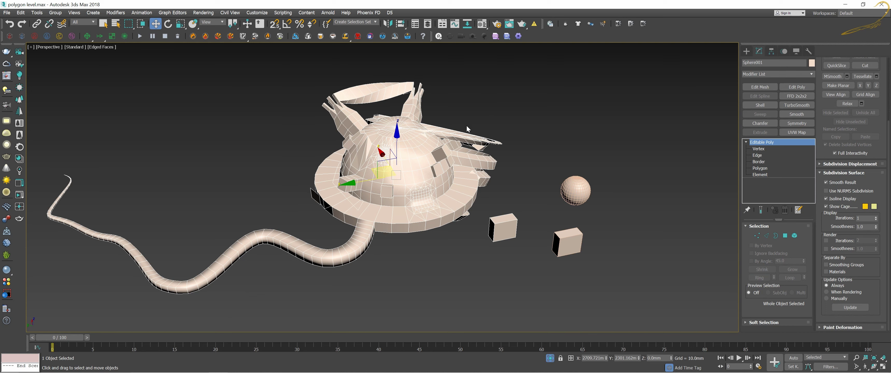
{"action": "middle_click_drag", "start_coordinate": [501, 176], "coordinate": [495, 178], "text": "alt"}
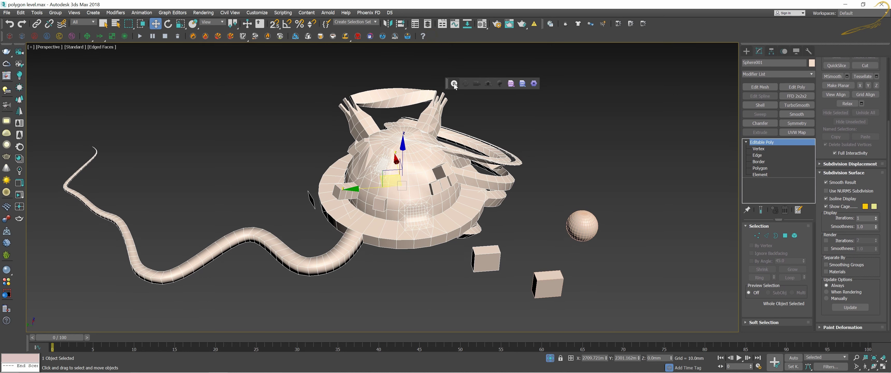
{"action": "left_click_drag", "start_coordinate": [450, 83], "coordinate": [450, 38]}
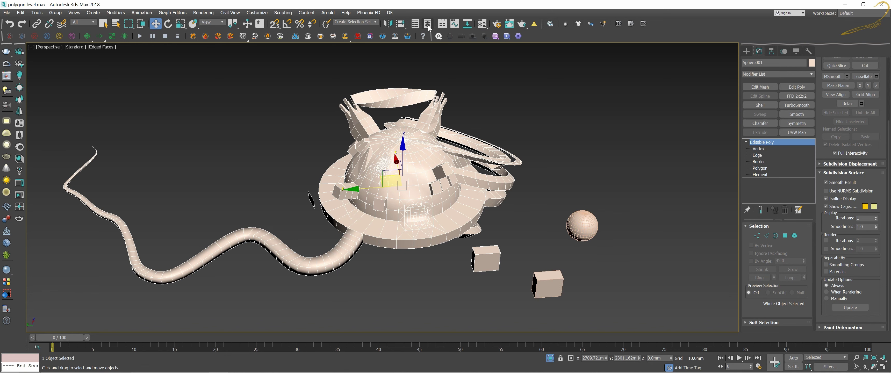
{"action": "left_click_drag", "start_coordinate": [19, 45], "coordinate": [42, 64]}
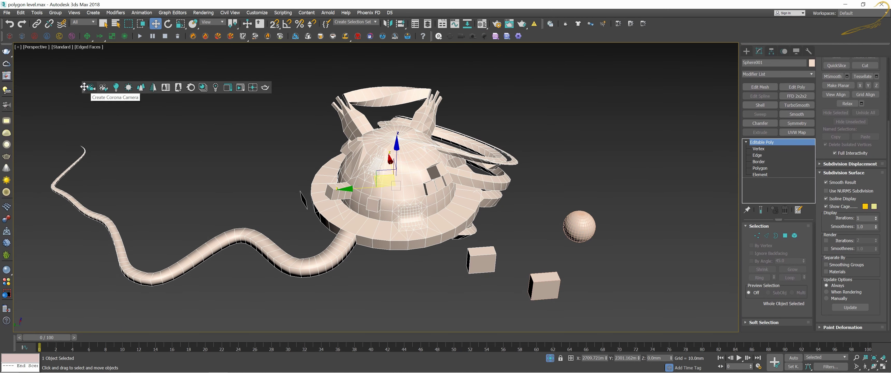
{"action": "left_click_drag", "start_coordinate": [81, 85], "coordinate": [19, 56]}
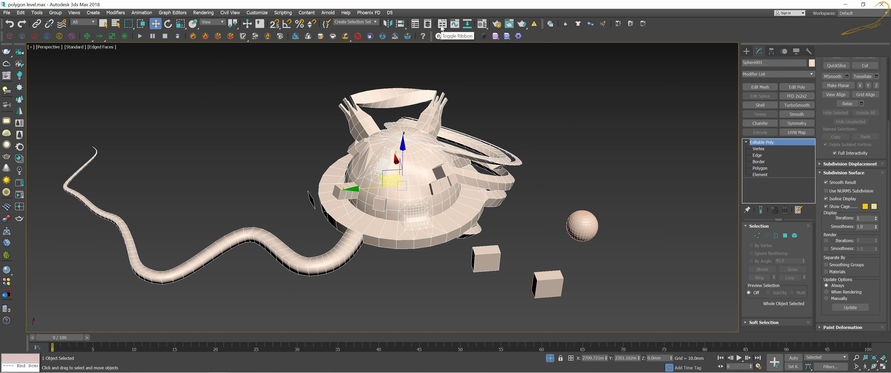
Show the ribbon and browse Freeform, Selection, Object Paint and Populate, expanding Populate fully
{"action": "left_click", "coordinate": [442, 25]}
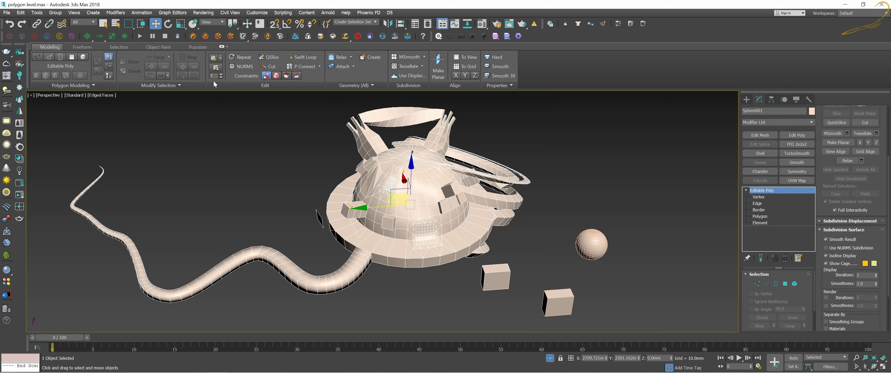
{"action": "left_click", "coordinate": [82, 47]}
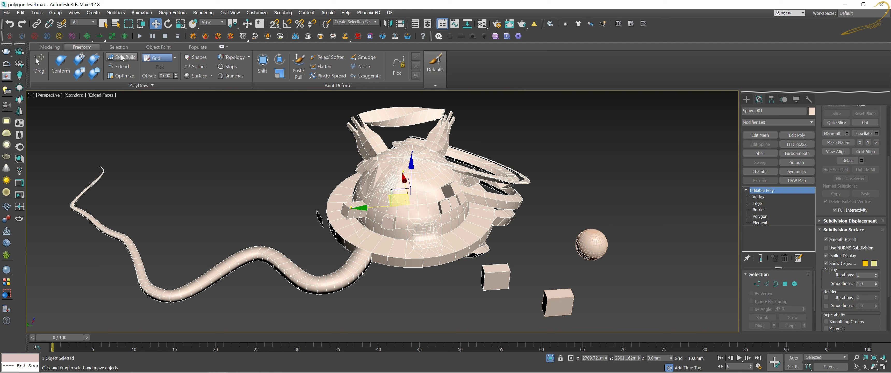
{"action": "left_click", "coordinate": [117, 47]}
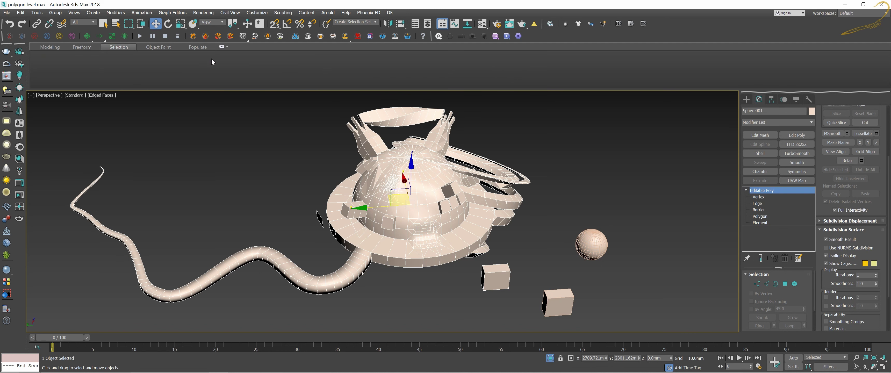
{"action": "left_click", "coordinate": [160, 48]}
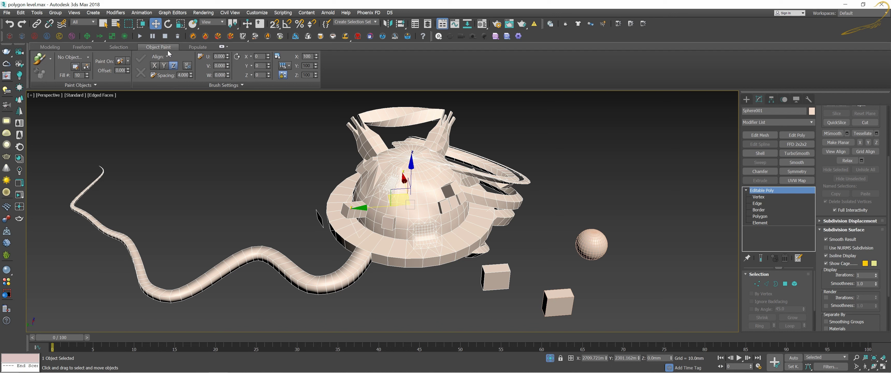
{"action": "left_click", "coordinate": [191, 50]}
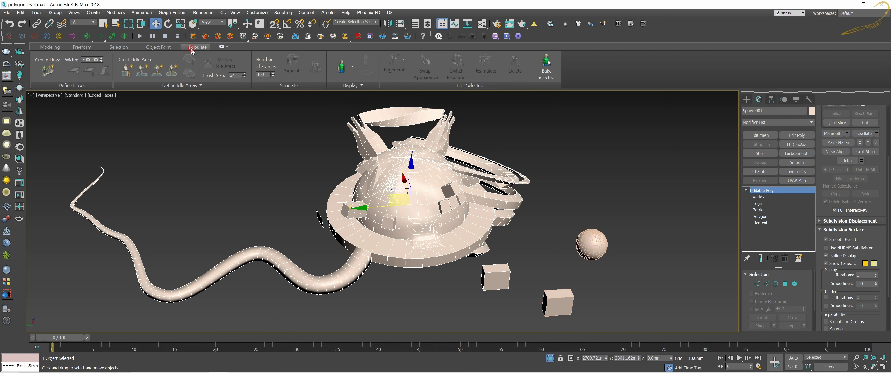
{"action": "left_click", "coordinate": [221, 48]}
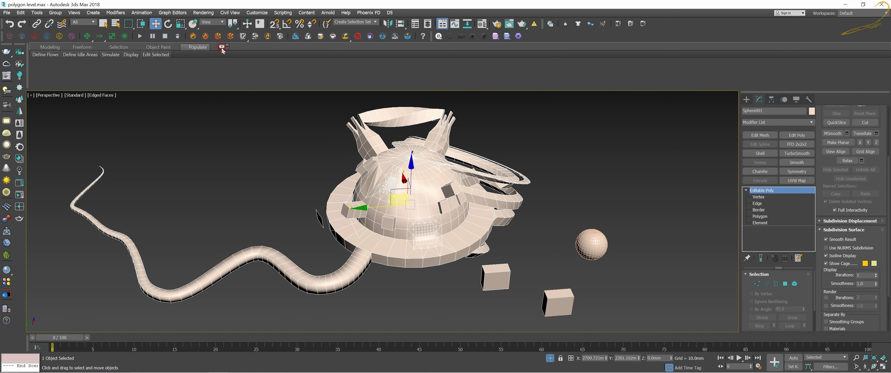
{"action": "left_click", "coordinate": [222, 48]}
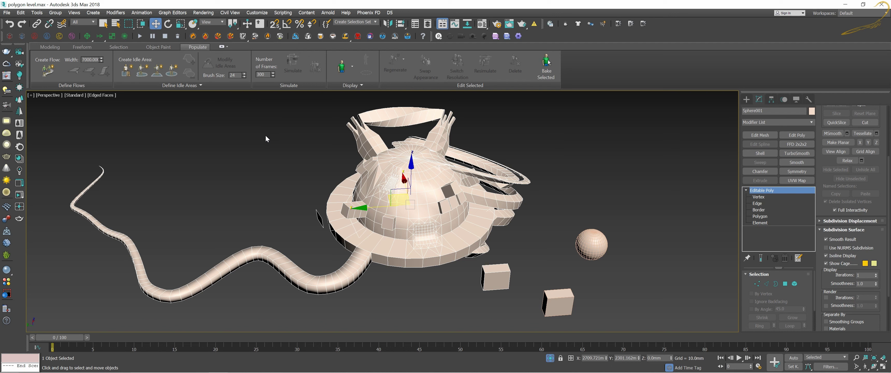
{"action": "left_click", "coordinate": [50, 46]}
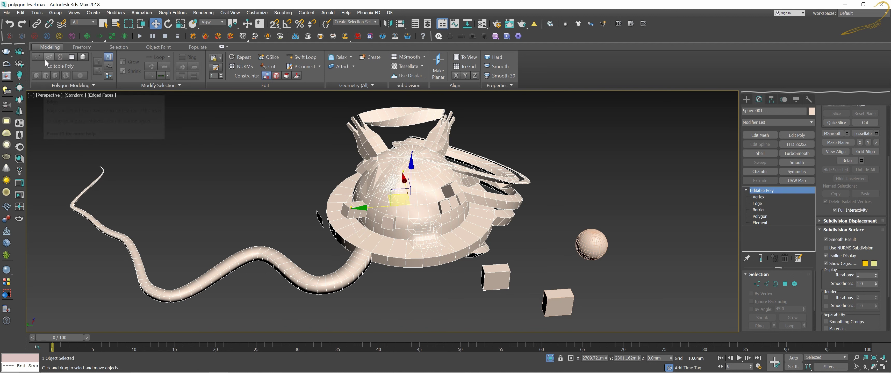
{"action": "left_click", "coordinate": [501, 147]}
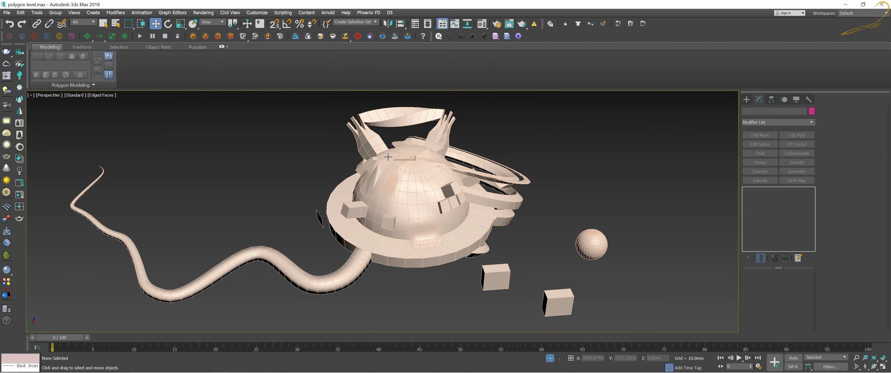
{"action": "left_click", "coordinate": [388, 157]}
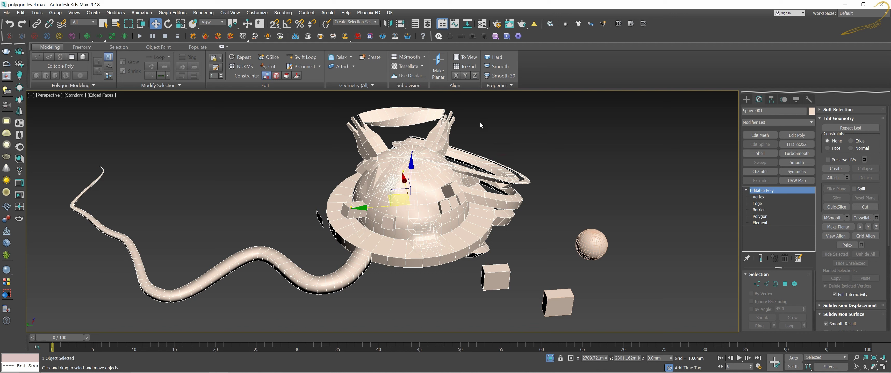
{"action": "left_click", "coordinate": [495, 122]}
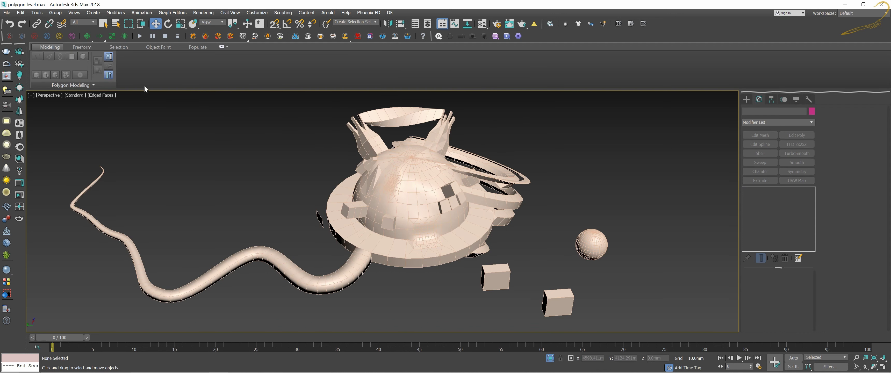
{"action": "left_click", "coordinate": [425, 155]}
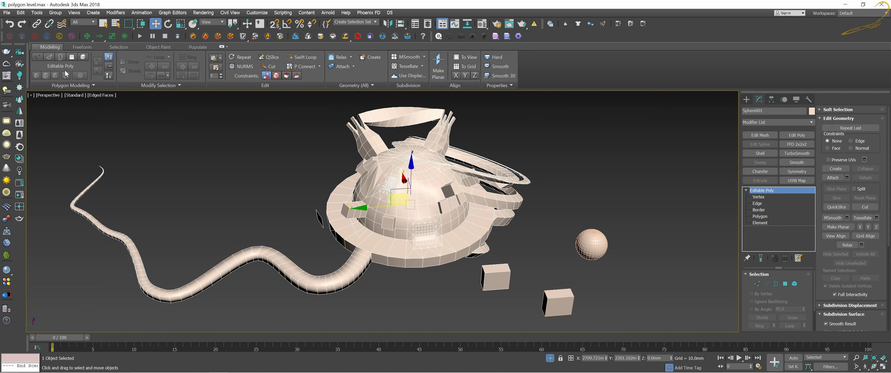
{"action": "left_click", "coordinate": [38, 57]}
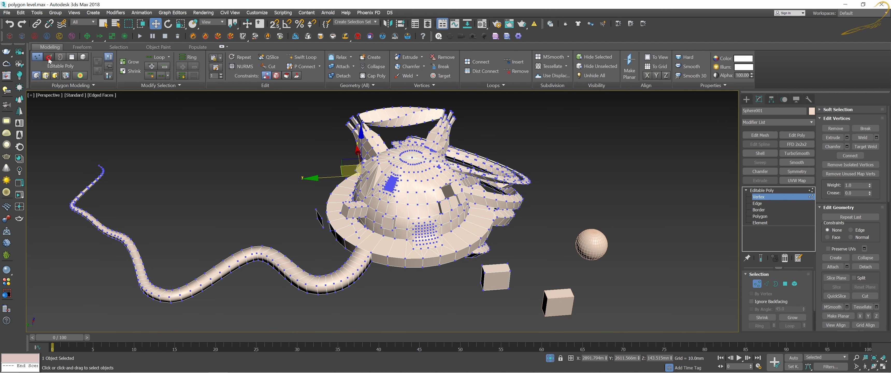
{"action": "left_click", "coordinate": [48, 57]}
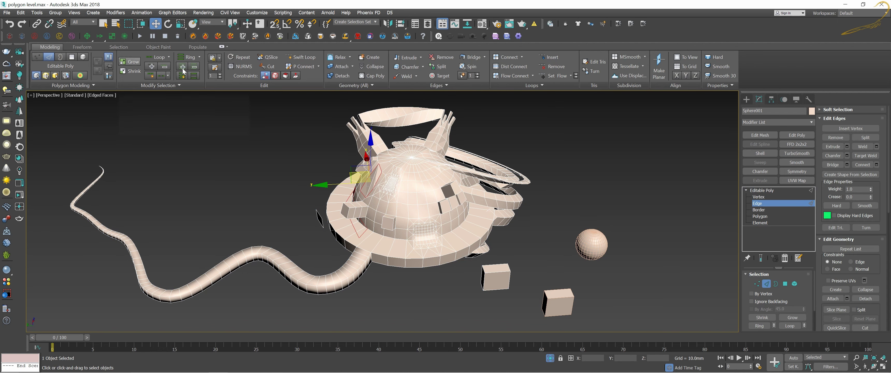
{"action": "left_click", "coordinate": [61, 58]}
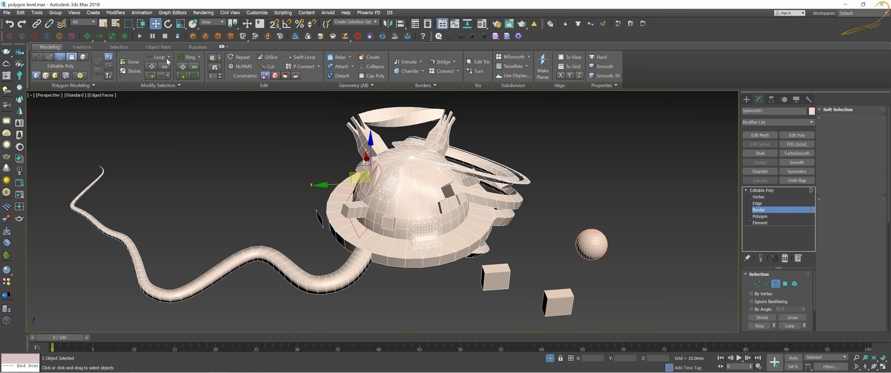
{"action": "key", "text": "4"}
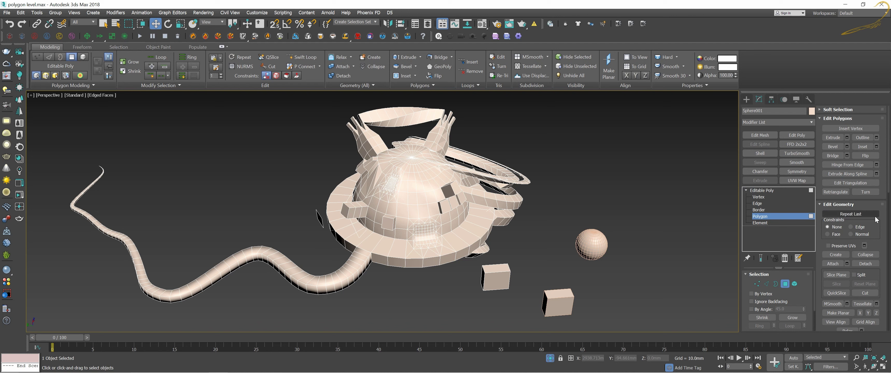
{"action": "scroll", "coordinate": [847, 138], "scroll_direction": "down", "scroll_amount": 2}
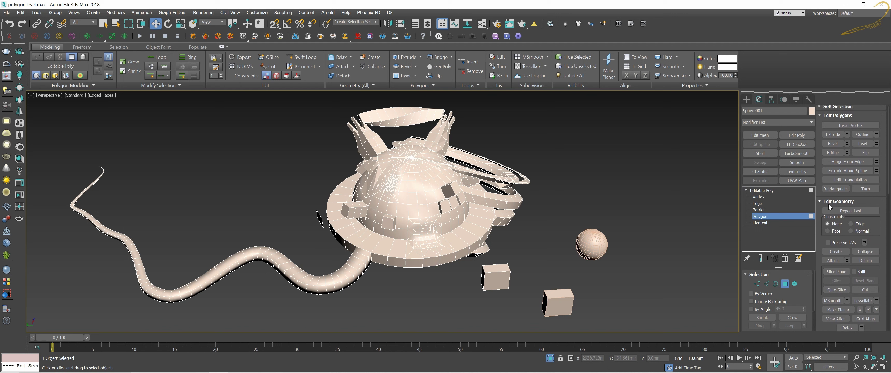
{"action": "scroll", "coordinate": [877, 226], "scroll_direction": "down", "scroll_amount": 1}
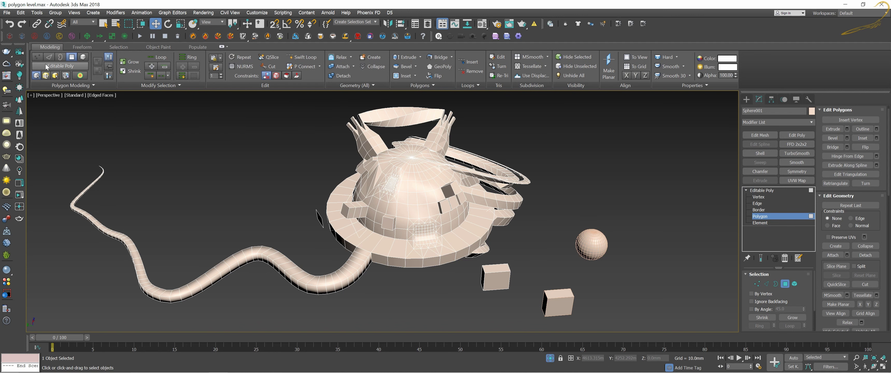
At Vertex level, remove a vertex from the dome's top and clean up unused map vertices
{"action": "key", "text": "1"}
{"action": "key", "text": "1"}
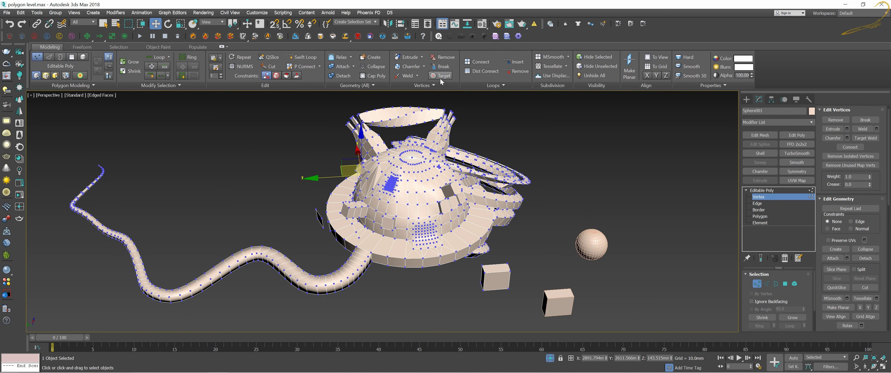
{"action": "scroll", "coordinate": [420, 157], "scroll_direction": "up", "scroll_amount": 5}
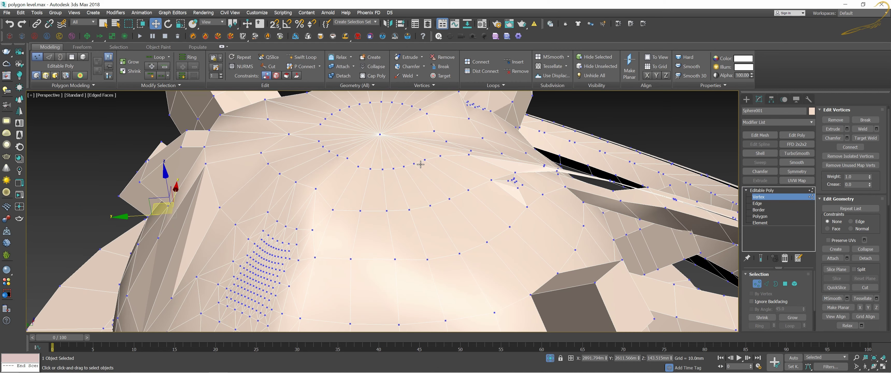
{"action": "left_click", "coordinate": [430, 207]}
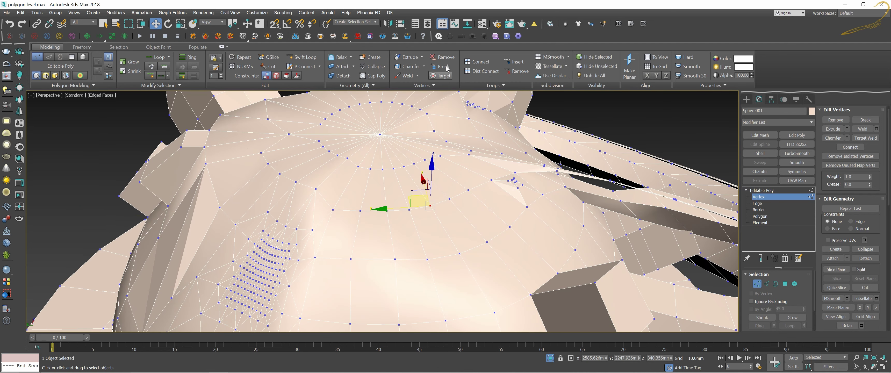
{"action": "left_click", "coordinate": [443, 58]}
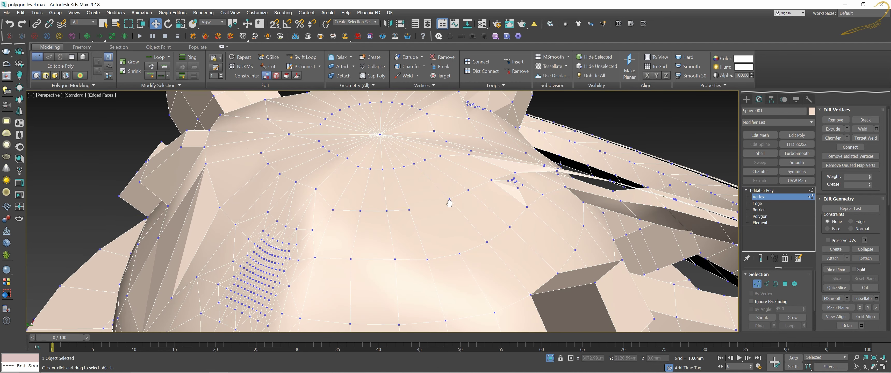
{"action": "scroll", "coordinate": [449, 203], "scroll_direction": "up", "scroll_amount": 3}
{"action": "scroll", "coordinate": [447, 202], "scroll_direction": "down", "scroll_amount": 3}
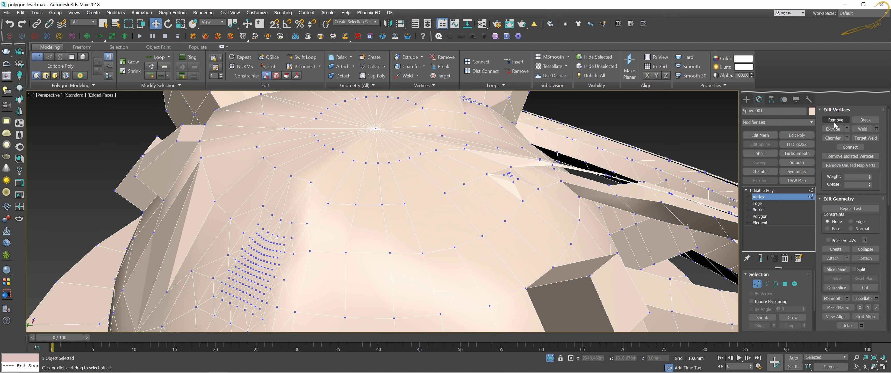
{"action": "left_click", "coordinate": [844, 166]}
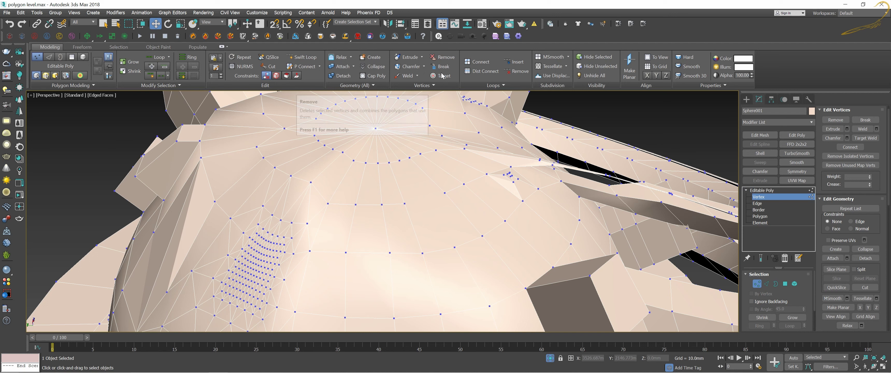
Expand the extra vertex and loop option panels, then switch to Edge level
{"action": "middle_click_drag", "start_coordinate": [372, 140], "coordinate": [405, 149]}
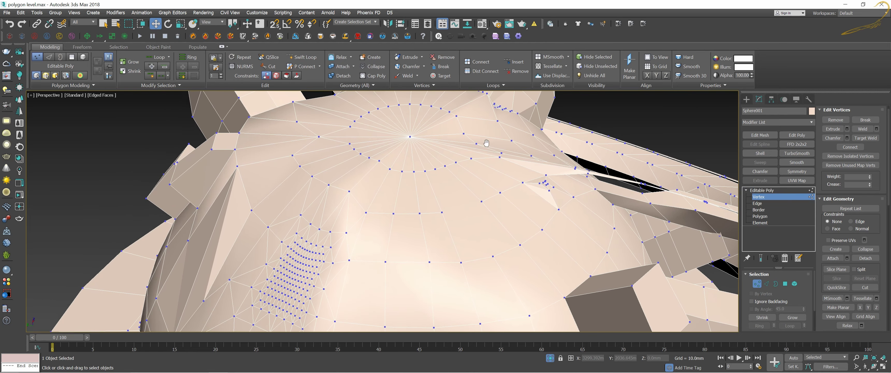
{"action": "middle_click_drag", "start_coordinate": [463, 135], "coordinate": [460, 135]}
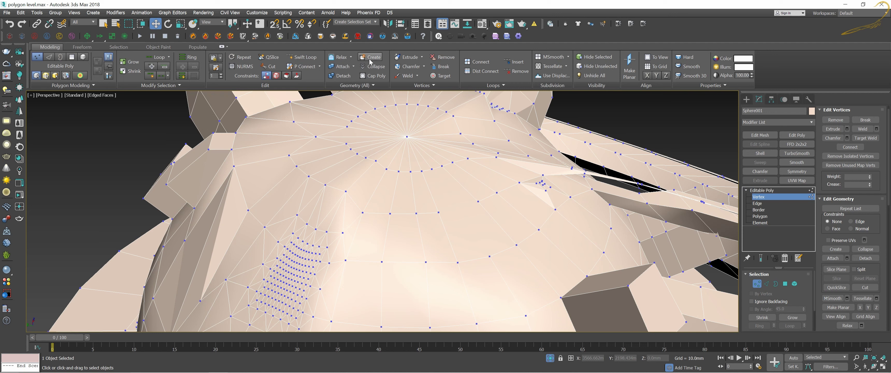
{"action": "left_click", "coordinate": [431, 87]}
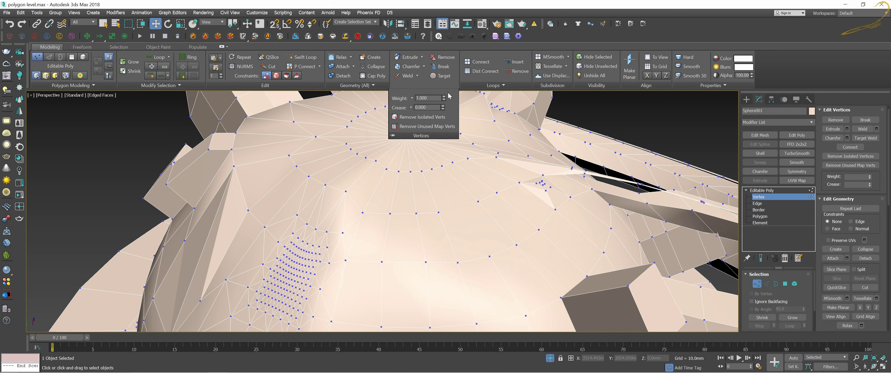
{"action": "left_click", "coordinate": [503, 86]}
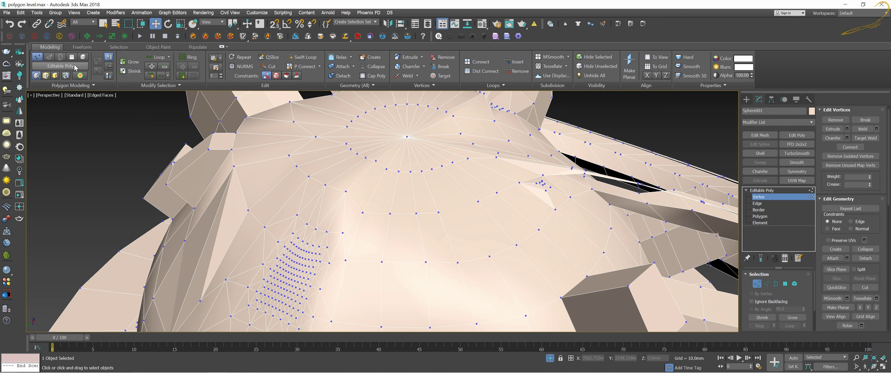
{"action": "left_click", "coordinate": [48, 57]}
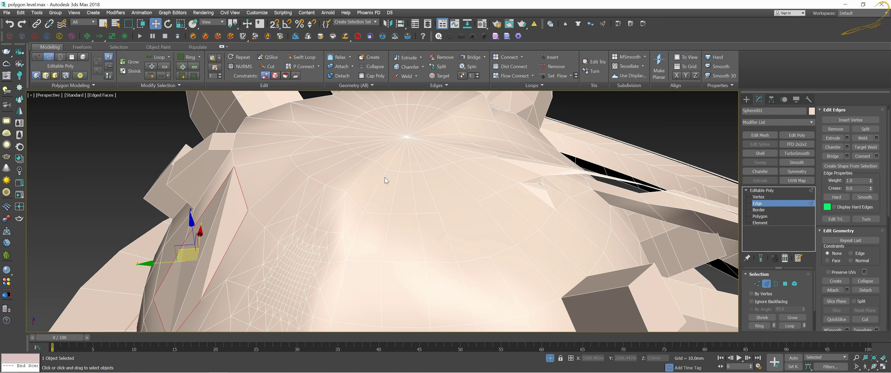
Select an edge near the dome's centre and extend it into a full vertical loop
{"action": "left_click", "coordinate": [393, 179]}
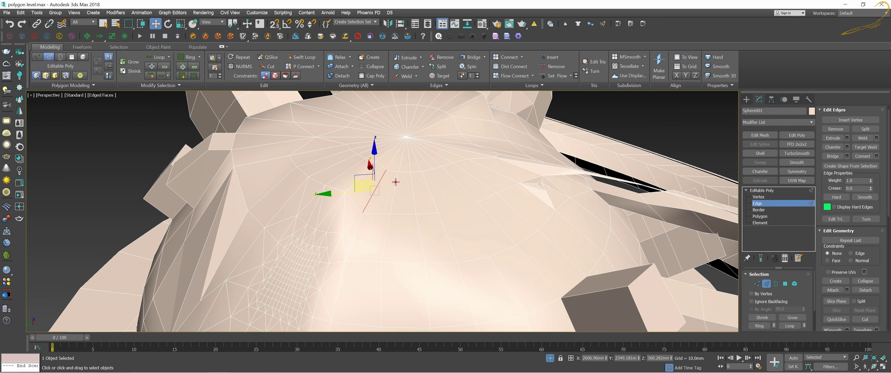
{"action": "left_click", "coordinate": [157, 57]}
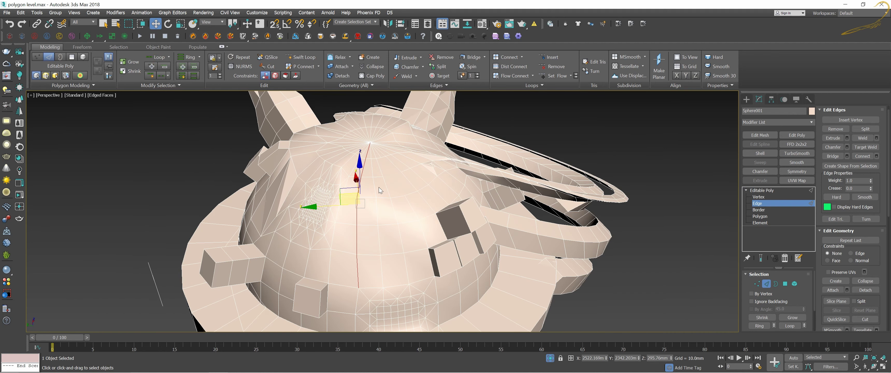
{"action": "middle_click_drag", "start_coordinate": [237, 109], "coordinate": [314, 112], "text": "alt"}
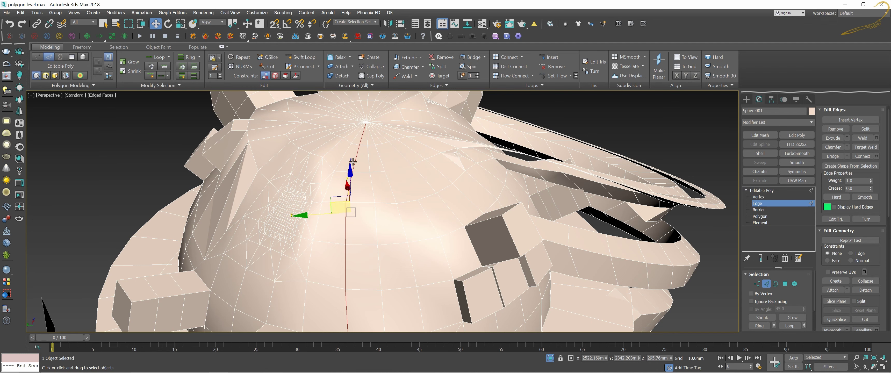
{"action": "middle_click_drag", "start_coordinate": [362, 179], "coordinate": [356, 177]}
{"action": "scroll", "coordinate": [383, 201], "scroll_direction": "down", "scroll_amount": 3}
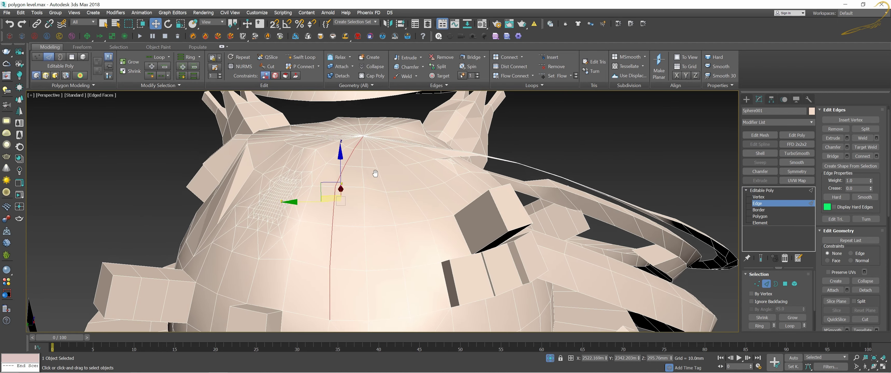
{"action": "scroll", "coordinate": [378, 173], "scroll_direction": "down", "scroll_amount": 2}
{"action": "scroll", "coordinate": [367, 153], "scroll_direction": "down", "scroll_amount": 1}
{"action": "scroll", "coordinate": [366, 148], "scroll_direction": "down", "scroll_amount": 2}
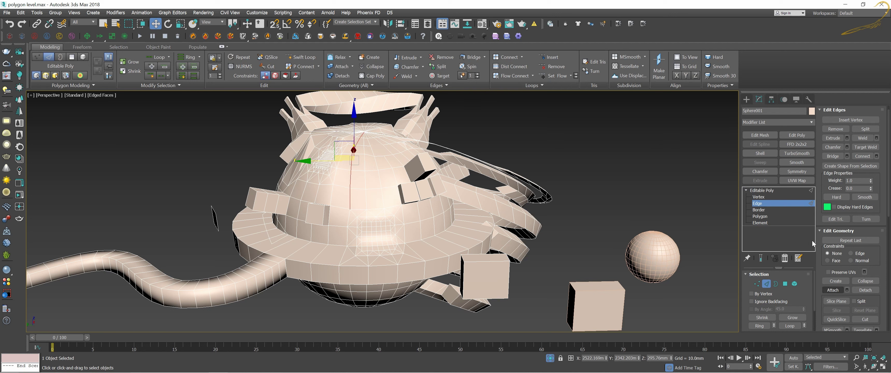
Look over the Freeform sculpting tools on the ribbon, then return to Modeling
{"action": "right_click", "coordinate": [498, 147]}
{"action": "left_click", "coordinate": [374, 182]}
{"action": "left_click", "coordinate": [85, 49]}
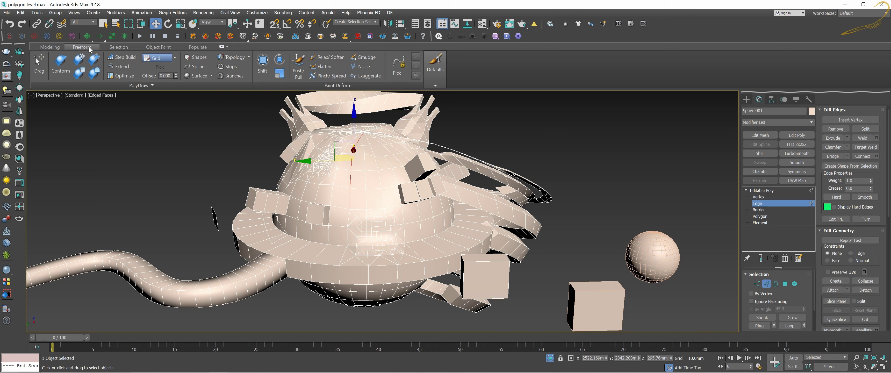
{"action": "left_click", "coordinate": [55, 48]}
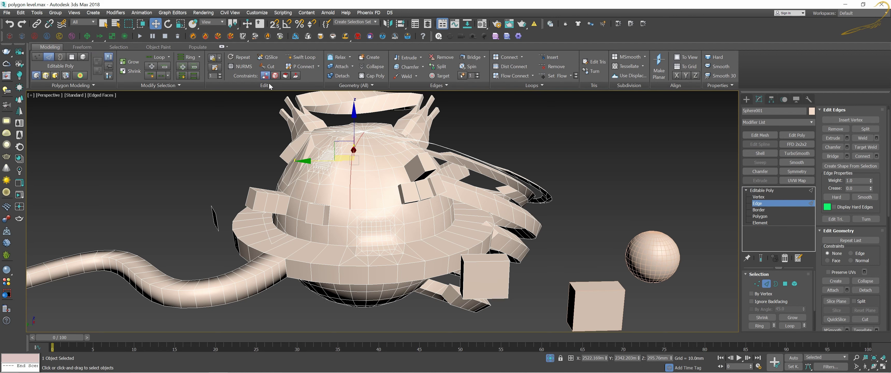
Look over the Object Paint tools, then return Sphere001 from Edge to whole-object Editable Poly level
{"action": "left_click", "coordinate": [158, 47]}
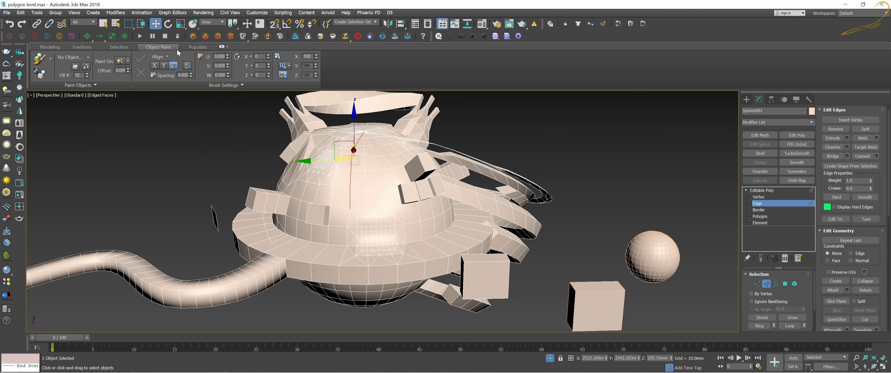
{"action": "left_click", "coordinate": [52, 48]}
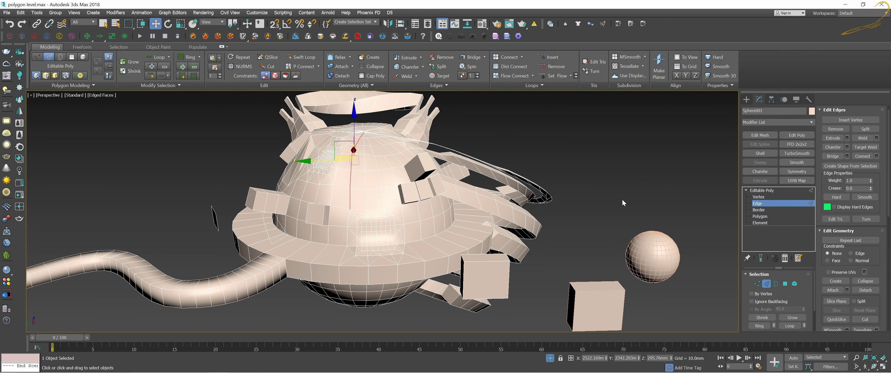
{"action": "left_click", "coordinate": [758, 204]}
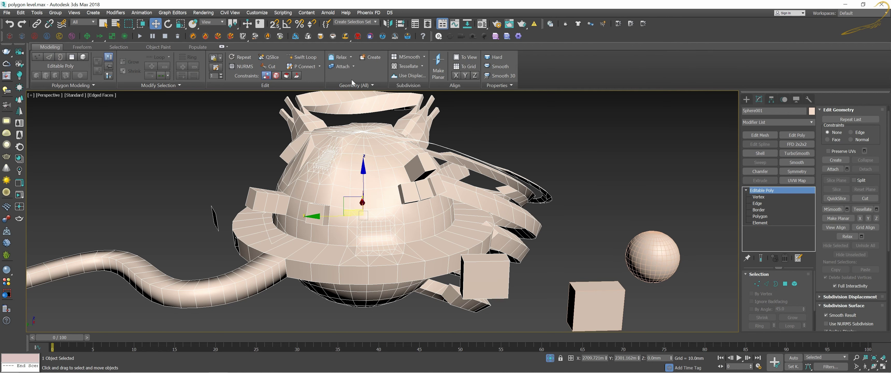
Hide the ribbon, deselect the sphere and turn off Isolate Selection so all objects show
{"action": "left_click", "coordinate": [446, 27]}
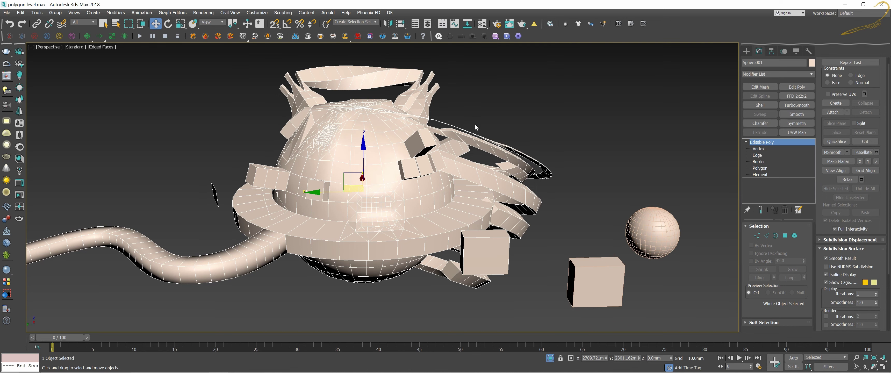
{"action": "left_click", "coordinate": [541, 136]}
{"action": "left_click", "coordinate": [554, 360]}
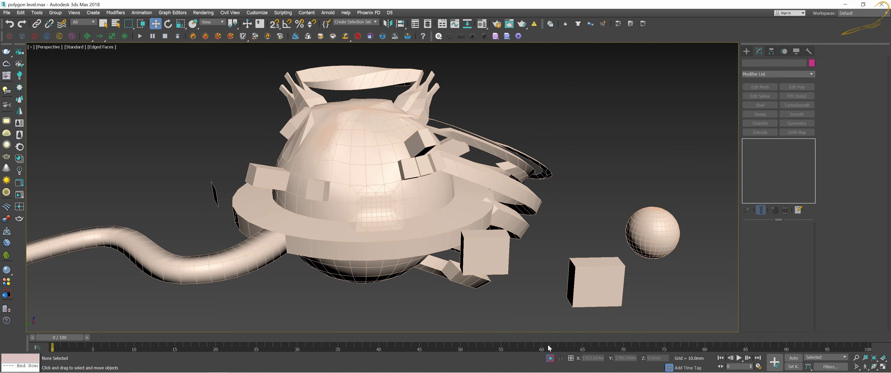
{"action": "scroll", "coordinate": [435, 162], "scroll_direction": "down", "scroll_amount": 3}
{"action": "scroll", "coordinate": [434, 162], "scroll_direction": "up", "scroll_amount": 3}
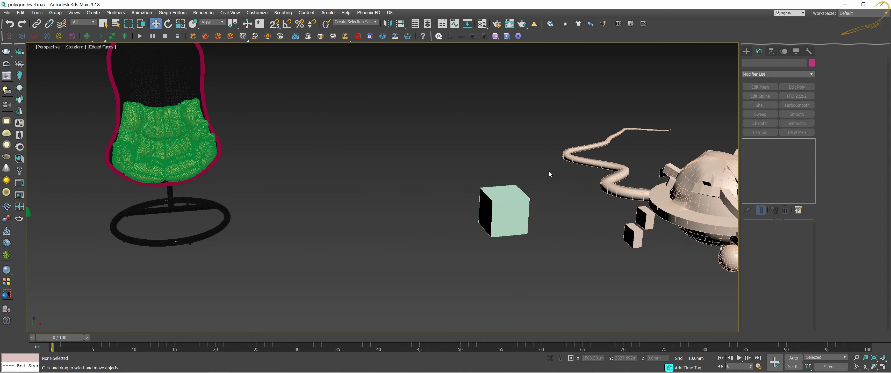
{"action": "scroll", "coordinate": [458, 195], "scroll_direction": "up", "scroll_amount": 2}
Select the SWING SOFA001 hanging chair group and orbit and zoom around it
{"action": "left_click", "coordinate": [313, 166]}
{"action": "scroll", "coordinate": [313, 166], "scroll_direction": "up", "scroll_amount": 4}
{"action": "mouse_move", "coordinate": [312, 165]}
{"action": "middle_mouse_down", "text": "alt"}
{"action": "mouse_move", "coordinate": [335, 156]}
{"action": "mouse_move", "coordinate": [373, 159]}
{"action": "middle_mouse_up", "text": "alt"}
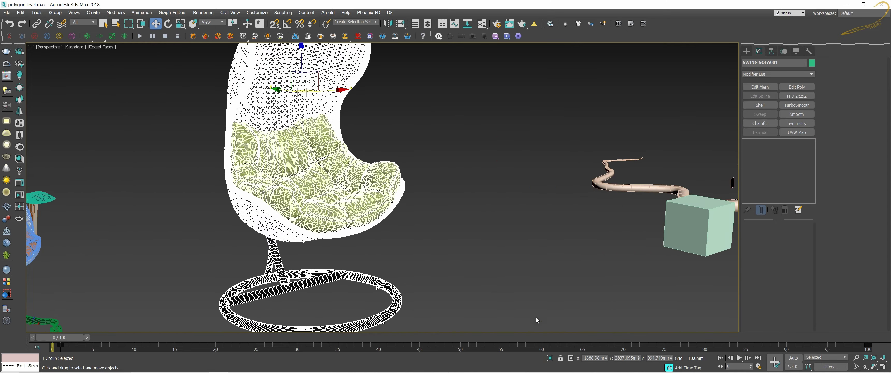
{"action": "mouse_move", "coordinate": [512, 225]}
{"action": "middle_mouse_down", "text": "alt"}
{"action": "mouse_move", "coordinate": [500, 199]}
{"action": "mouse_move", "coordinate": [453, 185]}
{"action": "mouse_move", "coordinate": [459, 189]}
{"action": "mouse_move", "coordinate": [472, 183]}
{"action": "mouse_move", "coordinate": [452, 170]}
{"action": "mouse_move", "coordinate": [399, 182]}
{"action": "mouse_move", "coordinate": [418, 133]}
{"action": "mouse_move", "coordinate": [490, 133]}
{"action": "mouse_move", "coordinate": [439, 145]}
{"action": "mouse_move", "coordinate": [480, 134]}
{"action": "mouse_move", "coordinate": [448, 129]}
{"action": "mouse_move", "coordinate": [451, 147]}
{"action": "middle_mouse_up", "text": "alt"}
{"action": "left_click", "coordinate": [475, 194]}
{"action": "left_click", "coordinate": [418, 134]}
{"action": "left_click", "coordinate": [491, 135]}
{"action": "left_click", "coordinate": [424, 126]}
{"action": "scroll", "coordinate": [436, 138], "scroll_direction": "up", "scroll_amount": 1}
{"action": "scroll", "coordinate": [429, 133], "scroll_direction": "up", "scroll_amount": 1}
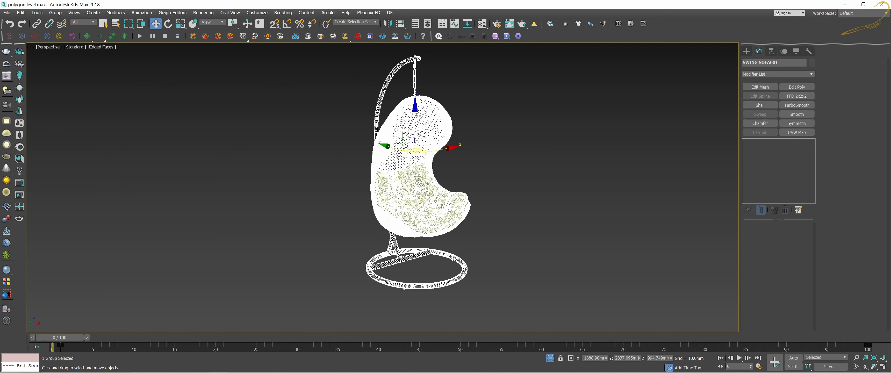
{"action": "scroll", "coordinate": [425, 129], "scroll_direction": "up", "scroll_amount": 3}
{"action": "scroll", "coordinate": [426, 130], "scroll_direction": "down", "scroll_amount": 2}
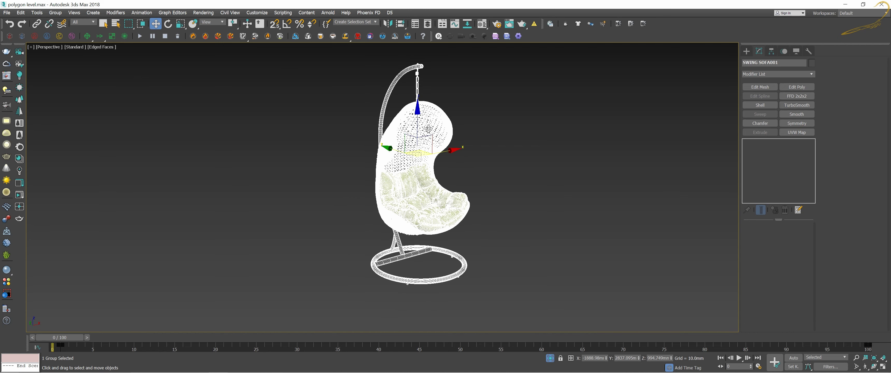
{"action": "left_click", "coordinate": [55, 13]}
{"action": "left_click", "coordinate": [66, 36]}
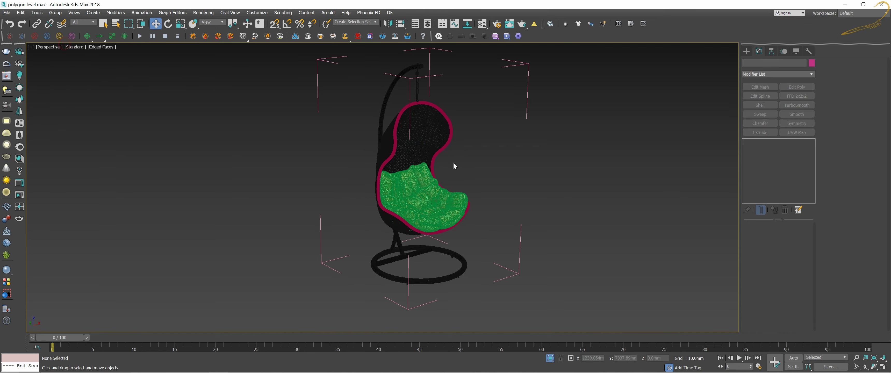
{"action": "left_click", "coordinate": [426, 126]}
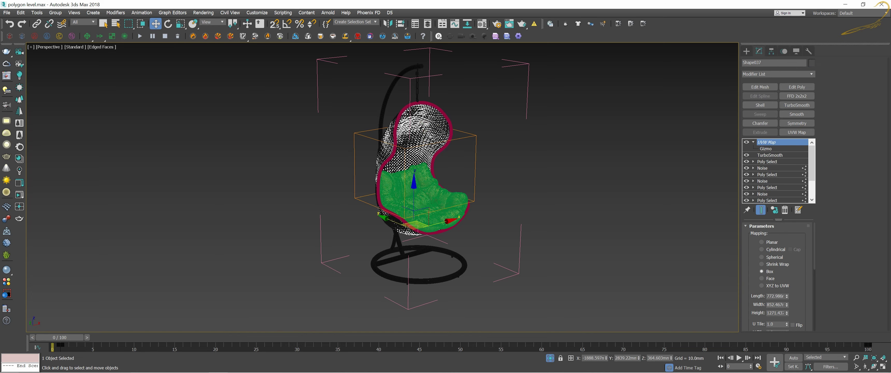
{"action": "scroll", "coordinate": [425, 138], "scroll_direction": "up", "scroll_amount": 2}
{"action": "scroll", "coordinate": [432, 144], "scroll_direction": "up", "scroll_amount": 1}
{"action": "scroll", "coordinate": [431, 143], "scroll_direction": "up", "scroll_amount": 2}
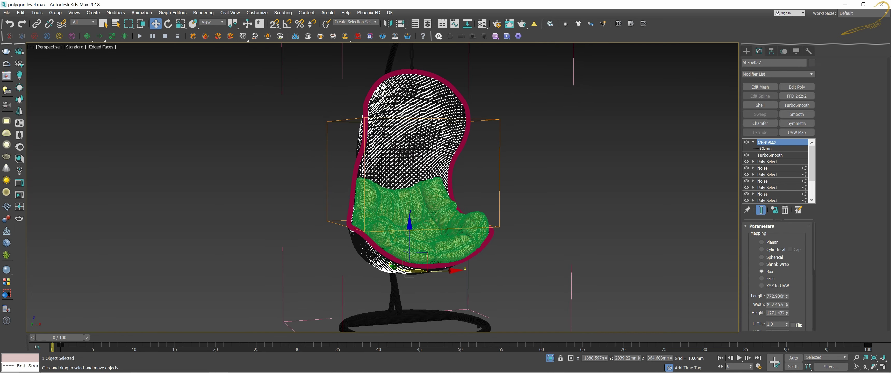
{"action": "scroll", "coordinate": [419, 135], "scroll_direction": "up", "scroll_amount": 1}
{"action": "scroll", "coordinate": [419, 135], "scroll_direction": "down", "scroll_amount": 3}
{"action": "scroll", "coordinate": [419, 135], "scroll_direction": "down", "scroll_amount": 1}
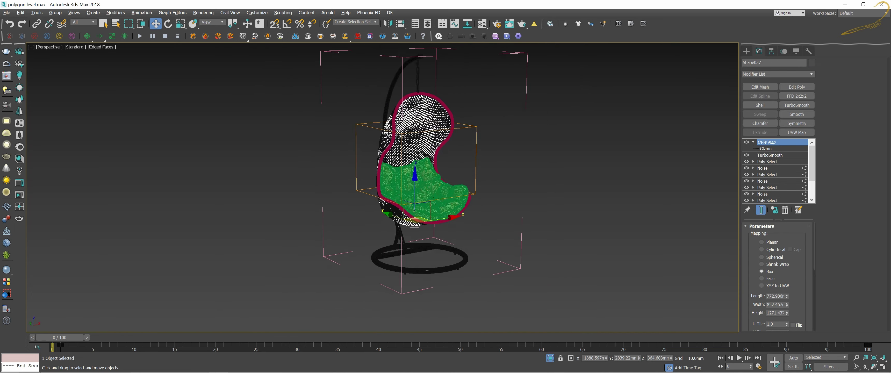
{"action": "scroll", "coordinate": [470, 139], "scroll_direction": "up", "scroll_amount": 1}
{"action": "left_click", "coordinate": [469, 139]}
{"action": "scroll", "coordinate": [405, 140], "scroll_direction": "up", "scroll_amount": 2}
{"action": "scroll", "coordinate": [405, 140], "scroll_direction": "up", "scroll_amount": 1}
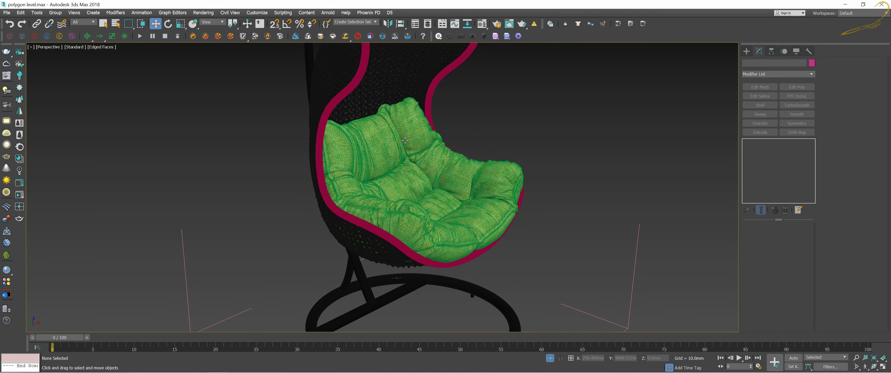
{"action": "left_click", "coordinate": [405, 140]}
{"action": "middle_click_drag", "start_coordinate": [522, 150], "coordinate": [514, 150]}
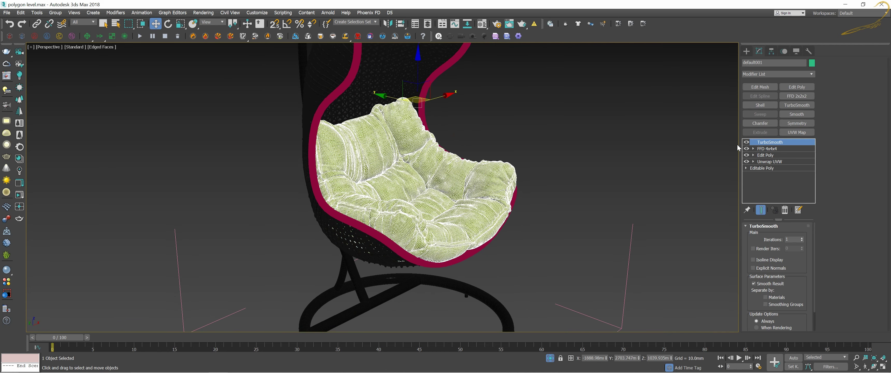
{"action": "scroll", "coordinate": [640, 159], "scroll_direction": "up", "scroll_amount": 1}
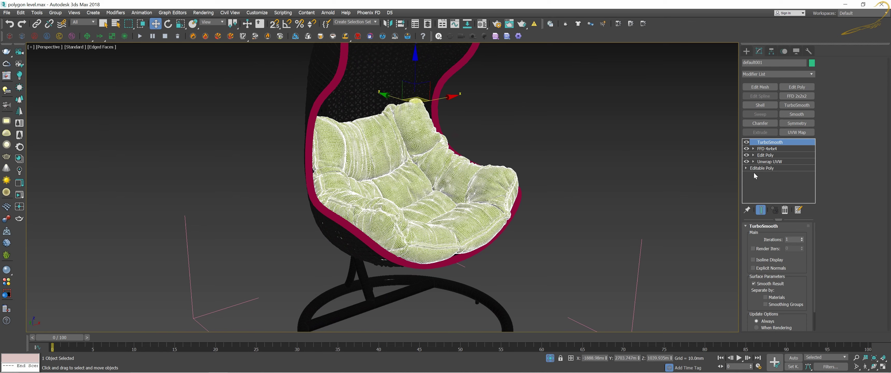
{"action": "left_click", "coordinate": [437, 66]}
{"action": "scroll", "coordinate": [396, 205], "scroll_direction": "up", "scroll_amount": 2}
{"action": "scroll", "coordinate": [508, 204], "scroll_direction": "up", "scroll_amount": 2}
{"action": "scroll", "coordinate": [507, 203], "scroll_direction": "up", "scroll_amount": 2}
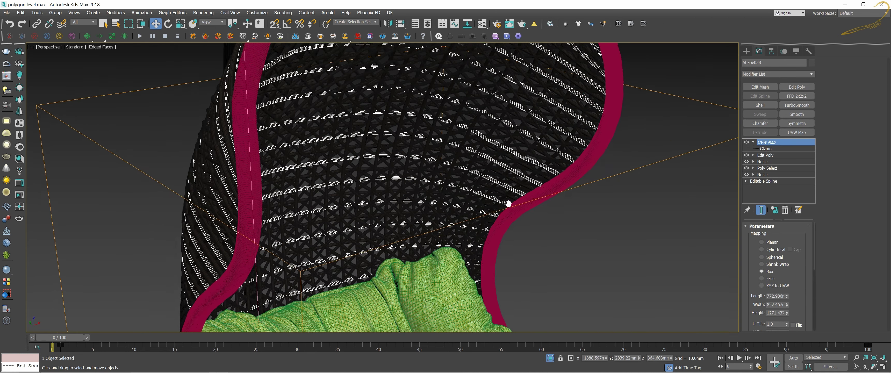
{"action": "middle_click_drag", "start_coordinate": [508, 204], "coordinate": [509, 208]}
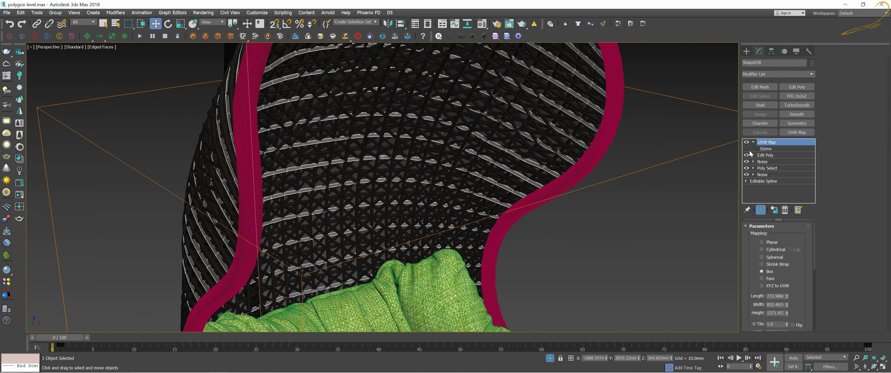
{"action": "left_click", "coordinate": [753, 142]}
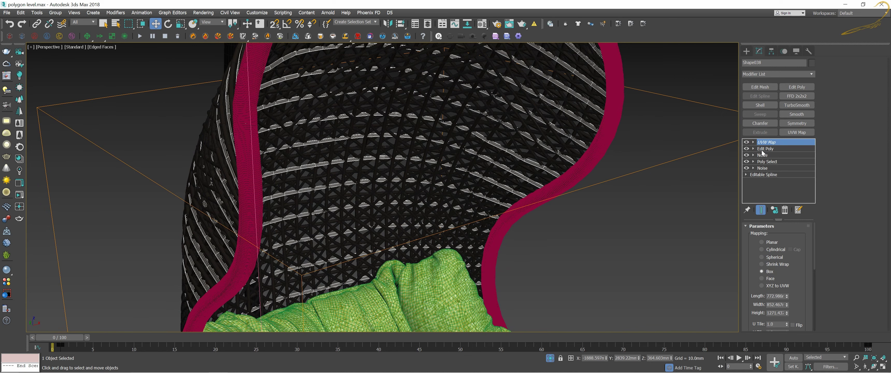
{"action": "scroll", "coordinate": [518, 182], "scroll_direction": "down", "scroll_amount": 2}
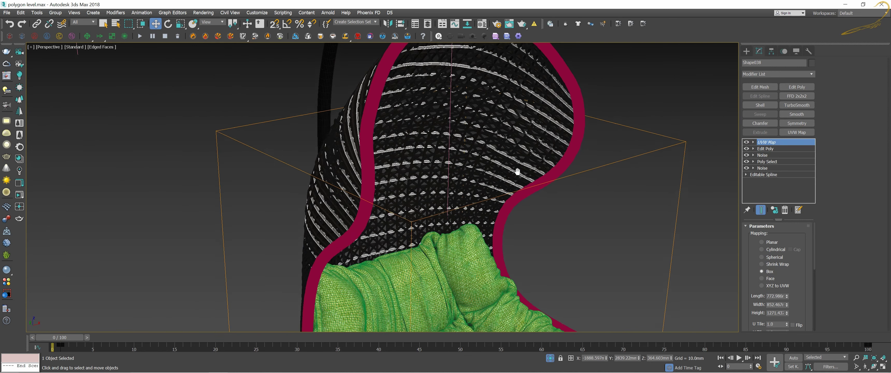
{"action": "scroll", "coordinate": [518, 182], "scroll_direction": "down", "scroll_amount": 4}
{"action": "scroll", "coordinate": [512, 152], "scroll_direction": "up", "scroll_amount": 2}
{"action": "scroll", "coordinate": [498, 160], "scroll_direction": "up", "scroll_amount": 2}
{"action": "middle_click_drag", "start_coordinate": [498, 161], "coordinate": [497, 154]}
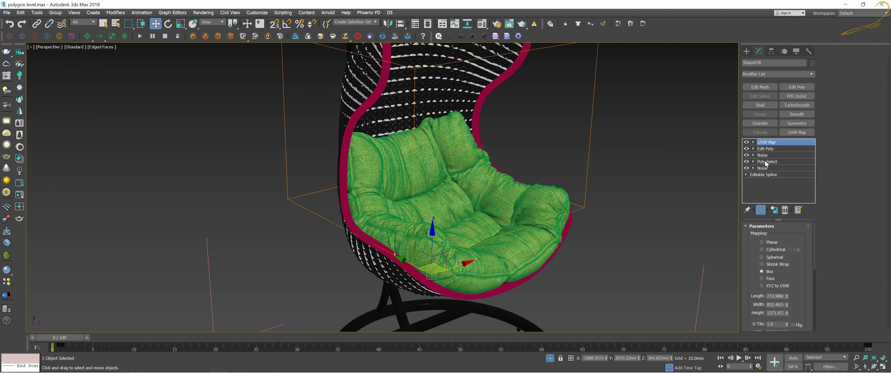
{"action": "scroll", "coordinate": [561, 190], "scroll_direction": "down", "scroll_amount": 2}
{"action": "scroll", "coordinate": [554, 194], "scroll_direction": "down", "scroll_amount": 1}
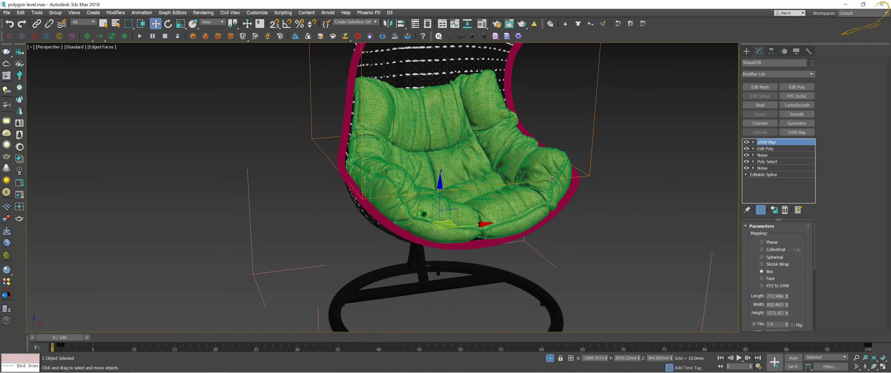
{"action": "middle_click_drag", "start_coordinate": [519, 232], "coordinate": [539, 181]}
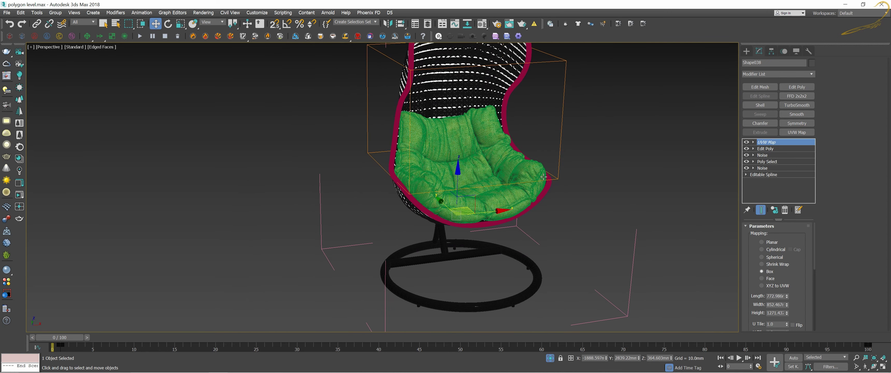
{"action": "left_click", "coordinate": [539, 178]}
{"action": "scroll", "coordinate": [503, 141], "scroll_direction": "down", "scroll_amount": 1}
{"action": "mouse_move", "coordinate": [503, 140]}
{"action": "middle_mouse_down"}
{"action": "mouse_move", "coordinate": [370, 139]}
{"action": "mouse_move", "coordinate": [498, 145]}
{"action": "mouse_move", "coordinate": [454, 199]}
{"action": "mouse_move", "coordinate": [538, 210]}
{"action": "mouse_move", "coordinate": [523, 200]}
{"action": "middle_mouse_up"}
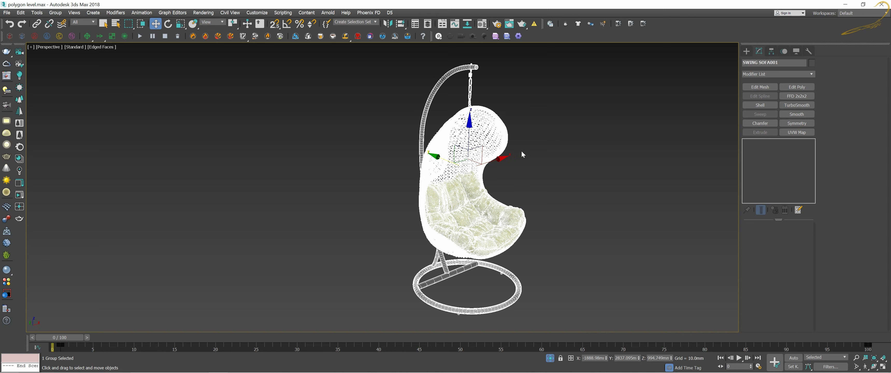
Orbit slightly around the swing sofa, reselecting and then deselecting its group
{"action": "middle_click_drag", "start_coordinate": [521, 155], "coordinate": [527, 151], "text": "alt"}
{"action": "left_click", "coordinate": [528, 153]}
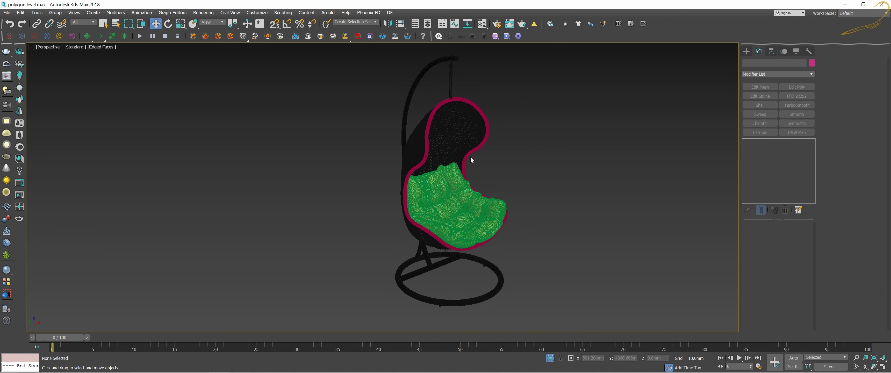
{"action": "left_click", "coordinate": [464, 156]}
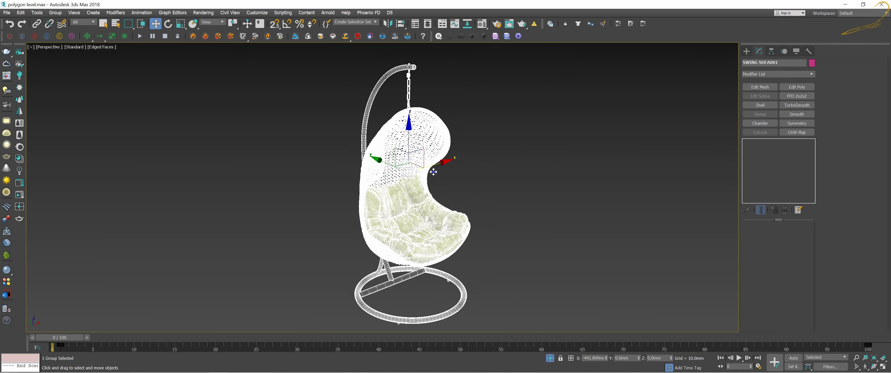
{"action": "left_click", "coordinate": [513, 182]}
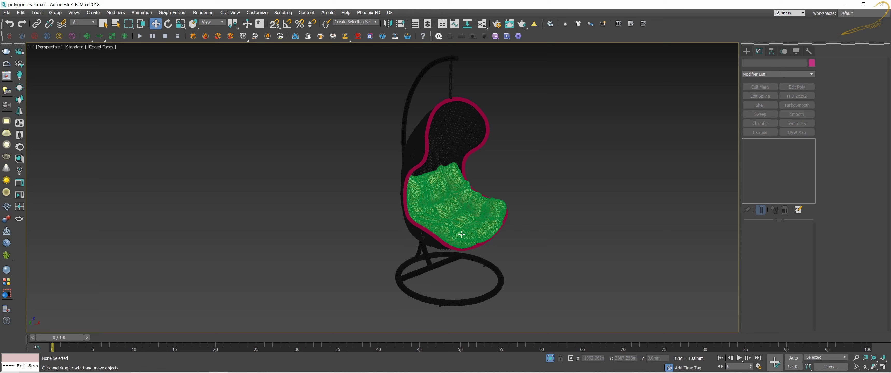
Turn off Edged Faces with F4 so the chair shows plain Default Shading
{"action": "scroll", "coordinate": [467, 220], "scroll_direction": "up", "scroll_amount": 2}
{"action": "scroll", "coordinate": [463, 216], "scroll_direction": "up", "scroll_amount": 2}
{"action": "scroll", "coordinate": [459, 212], "scroll_direction": "up", "scroll_amount": 2}
{"action": "key", "text": "F4"}
{"action": "mouse_move", "coordinate": [458, 212]}
{"action": "middle_mouse_down"}
{"action": "mouse_move", "coordinate": [447, 189]}
{"action": "mouse_move", "coordinate": [504, 173]}
{"action": "mouse_move", "coordinate": [535, 181]}
{"action": "mouse_move", "coordinate": [491, 167]}
{"action": "middle_mouse_up"}
{"action": "scroll", "coordinate": [448, 190], "scroll_direction": "down", "scroll_amount": 2}
{"action": "scroll", "coordinate": [448, 190], "scroll_direction": "down", "scroll_amount": 2}
{"action": "left_click", "coordinate": [447, 189]}
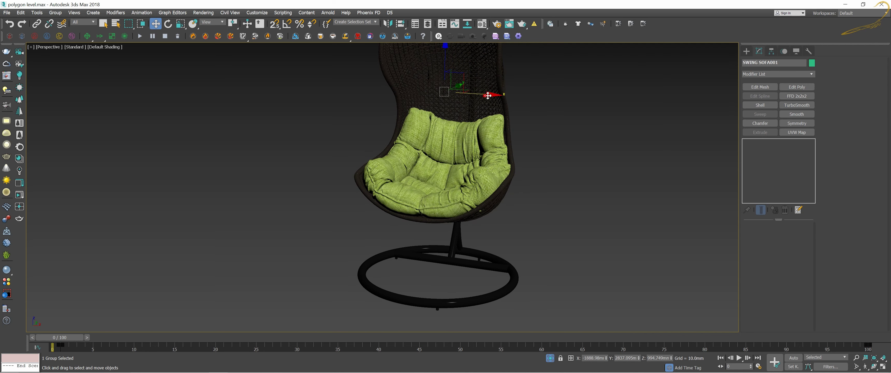
{"action": "scroll", "coordinate": [488, 135], "scroll_direction": "down", "scroll_amount": 3}
{"action": "mouse_move", "coordinate": [488, 135]}
{"action": "middle_mouse_down"}
{"action": "mouse_move", "coordinate": [480, 169]}
{"action": "mouse_move", "coordinate": [463, 172]}
{"action": "middle_mouse_up"}
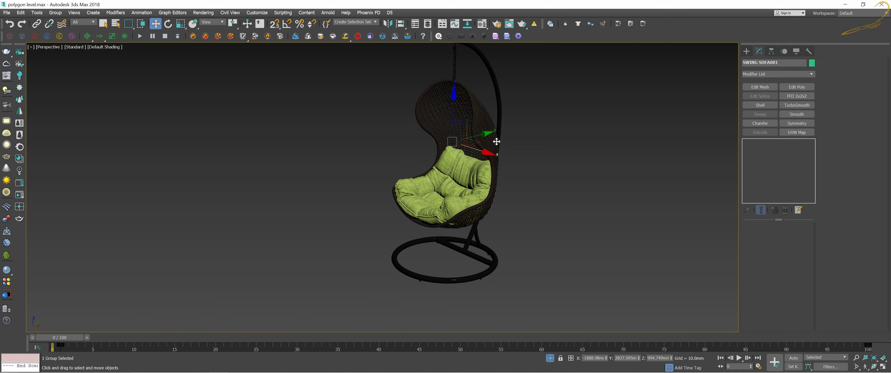
{"action": "left_click_drag", "start_coordinate": [486, 136], "coordinate": [341, 179]}
{"action": "right_click", "coordinate": [342, 180]}
{"action": "mouse_move", "coordinate": [484, 155]}
{"action": "left_mouse_down"}
{"action": "mouse_move", "coordinate": [415, 142]}
{"action": "mouse_move", "coordinate": [490, 162]}
{"action": "left_mouse_up"}
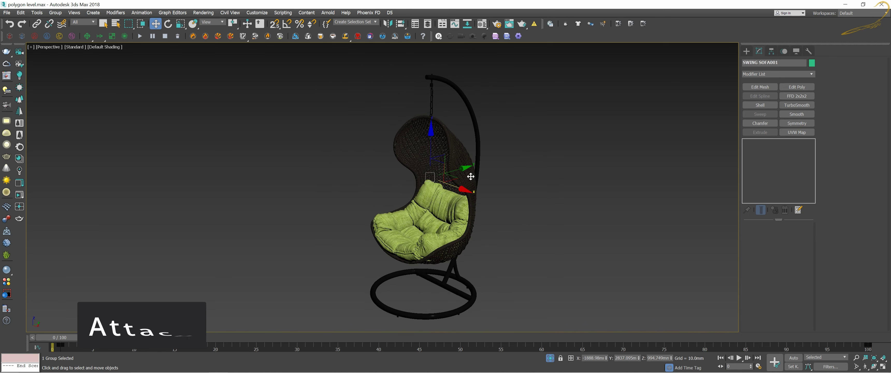
{"action": "left_click_drag", "start_coordinate": [491, 163], "coordinate": [480, 172]}
{"action": "mouse_move", "coordinate": [480, 172]}
{"action": "middle_mouse_down", "text": "alt"}
{"action": "mouse_move", "coordinate": [508, 168]}
{"action": "mouse_move", "coordinate": [447, 170]}
{"action": "mouse_move", "coordinate": [446, 178]}
{"action": "middle_mouse_up", "text": "alt"}
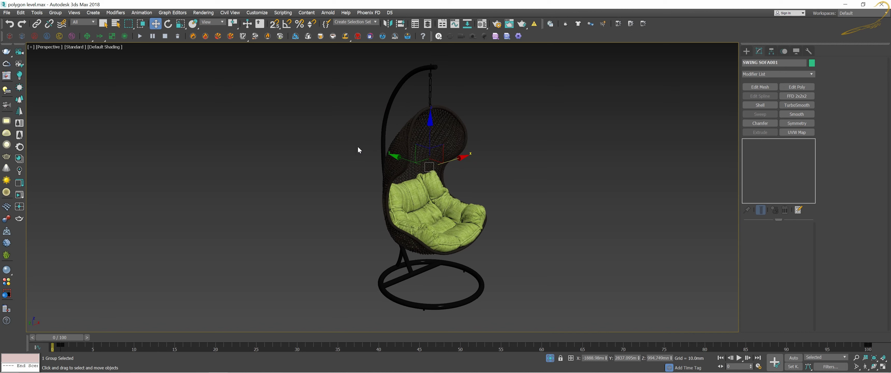
Ungroup SWING SOFA001 into ten separate objects with Group > Ungroup, then clear the selection
{"action": "left_click", "coordinate": [63, 13]}
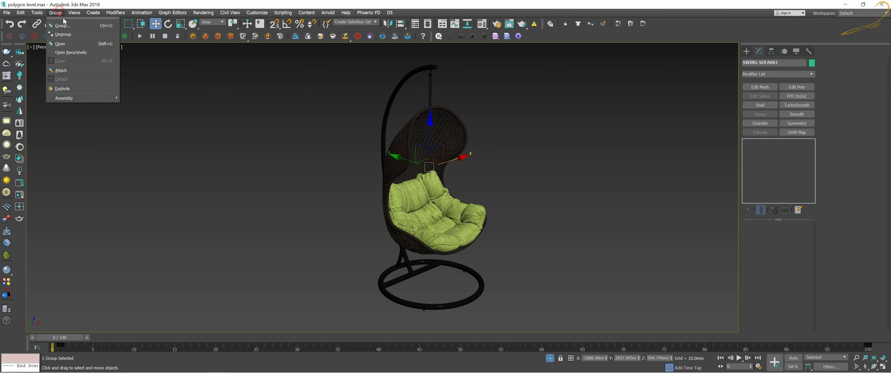
{"action": "left_click", "coordinate": [65, 36]}
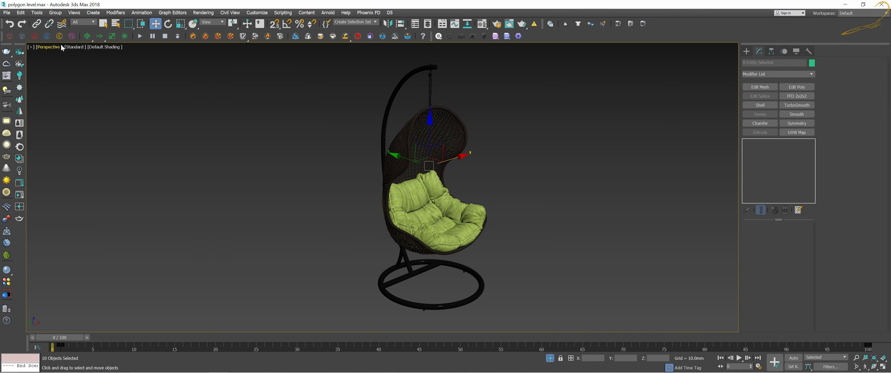
{"action": "left_click", "coordinate": [55, 13]}
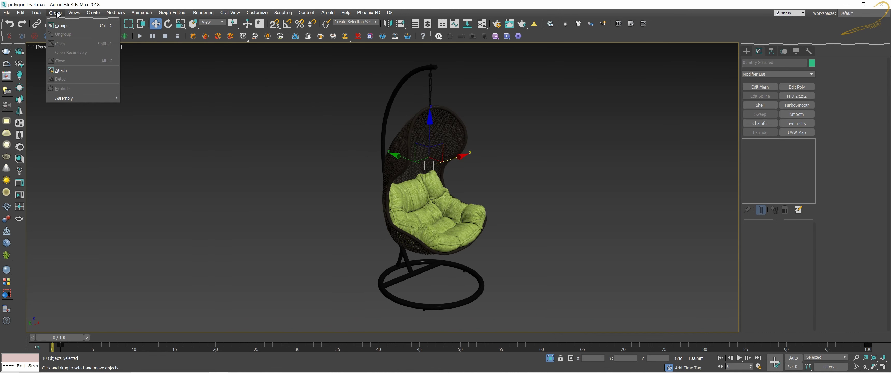
{"action": "left_click", "coordinate": [57, 15]}
{"action": "left_click", "coordinate": [57, 14]}
{"action": "left_click", "coordinate": [60, 34]}
{"action": "left_click", "coordinate": [504, 137]}
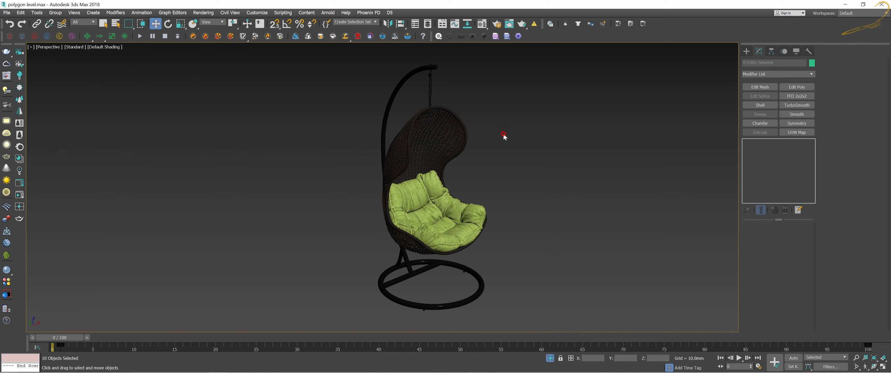
{"action": "left_click", "coordinate": [453, 133]}
{"action": "key", "text": "ctrl+z"}
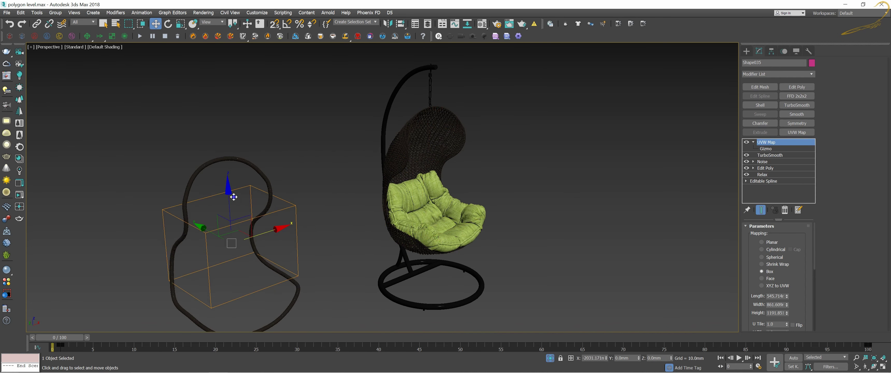
{"action": "scroll", "coordinate": [396, 158], "scroll_direction": "down", "scroll_amount": 2}
{"action": "left_click", "coordinate": [521, 122]}
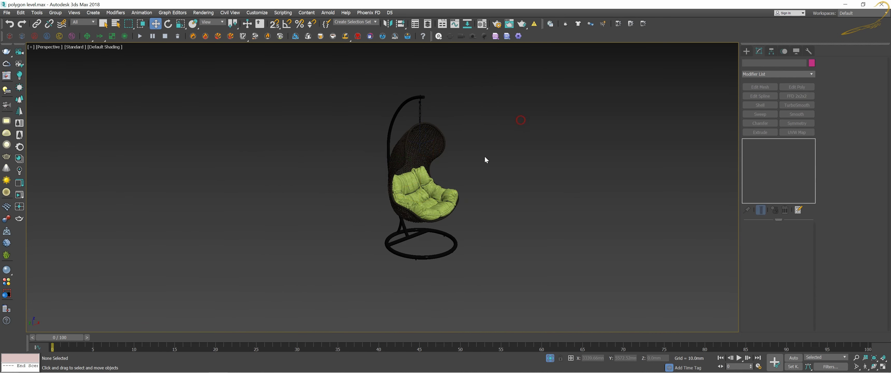
{"action": "scroll", "coordinate": [485, 156], "scroll_direction": "up", "scroll_amount": 4}
{"action": "mouse_move", "coordinate": [485, 159]}
{"action": "middle_mouse_down", "text": "alt"}
{"action": "mouse_move", "coordinate": [465, 202]}
{"action": "mouse_move", "coordinate": [432, 203]}
{"action": "middle_mouse_up", "text": "alt"}
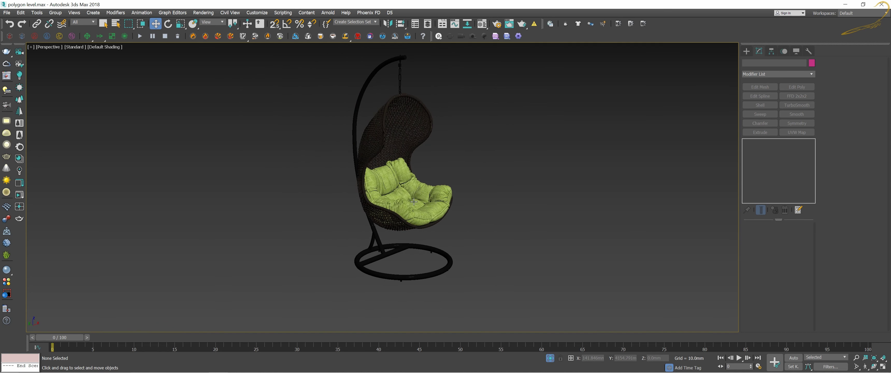
{"action": "scroll", "coordinate": [437, 218], "scroll_direction": "up", "scroll_amount": 2}
{"action": "scroll", "coordinate": [435, 218], "scroll_direction": "up", "scroll_amount": 1}
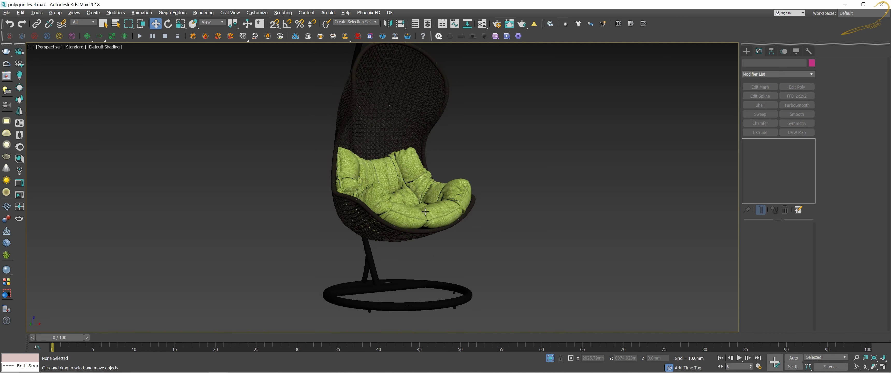
{"action": "left_click", "coordinate": [435, 219]}
{"action": "middle_click_drag", "start_coordinate": [419, 213], "coordinate": [425, 186], "text": "alt"}
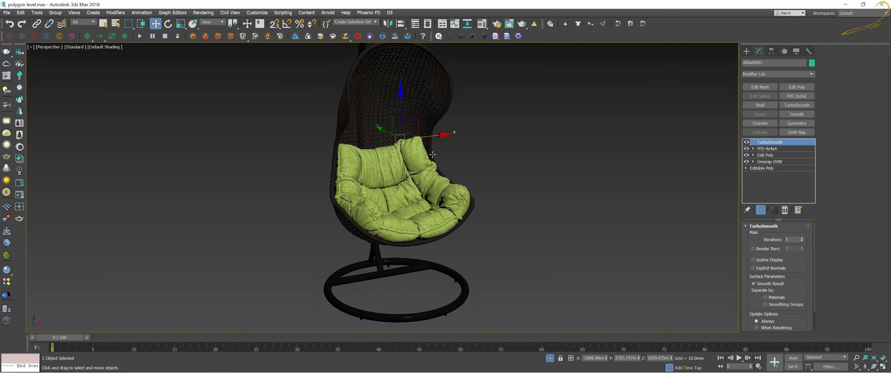
{"action": "left_click_drag", "start_coordinate": [428, 138], "coordinate": [582, 141]}
{"action": "right_click", "coordinate": [582, 140]}
{"action": "mouse_move", "coordinate": [482, 181]}
{"action": "middle_mouse_down", "text": "alt"}
{"action": "mouse_move", "coordinate": [436, 181]}
{"action": "mouse_move", "coordinate": [441, 196]}
{"action": "middle_mouse_up", "text": "alt"}
{"action": "left_click", "coordinate": [408, 257]}
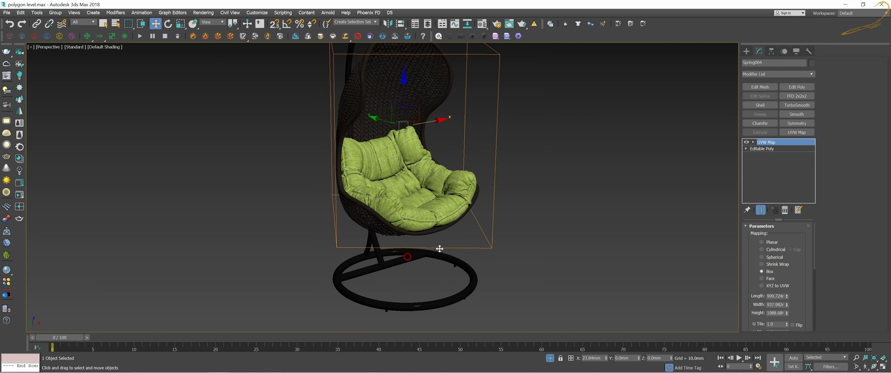
{"action": "mouse_move", "coordinate": [440, 248]}
{"action": "middle_mouse_down", "text": "alt"}
{"action": "mouse_move", "coordinate": [504, 231]}
{"action": "mouse_move", "coordinate": [456, 219]}
{"action": "mouse_move", "coordinate": [433, 276]}
{"action": "middle_mouse_up", "text": "alt"}
{"action": "scroll", "coordinate": [442, 251], "scroll_direction": "up", "scroll_amount": 2}
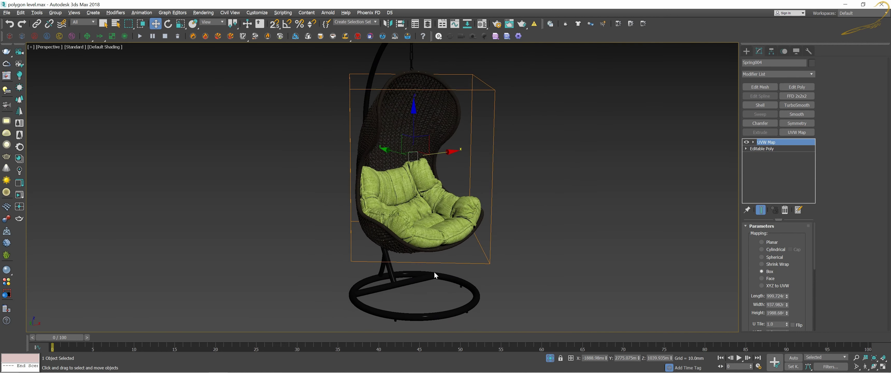
{"action": "left_click_drag", "start_coordinate": [423, 279], "coordinate": [619, 224]}
{"action": "right_click", "coordinate": [619, 224]}
{"action": "scroll", "coordinate": [528, 207], "scroll_direction": "down", "scroll_amount": 2}
{"action": "mouse_move", "coordinate": [520, 206]}
{"action": "middle_mouse_down", "text": "alt"}
{"action": "mouse_move", "coordinate": [540, 200]}
{"action": "mouse_move", "coordinate": [498, 217]}
{"action": "middle_mouse_up", "text": "alt"}
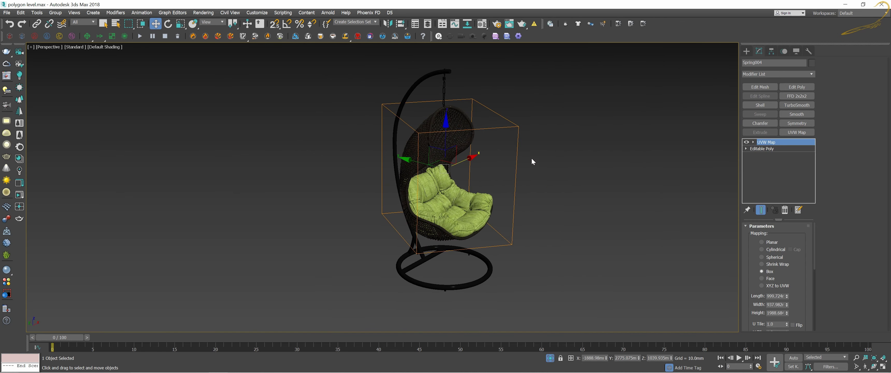
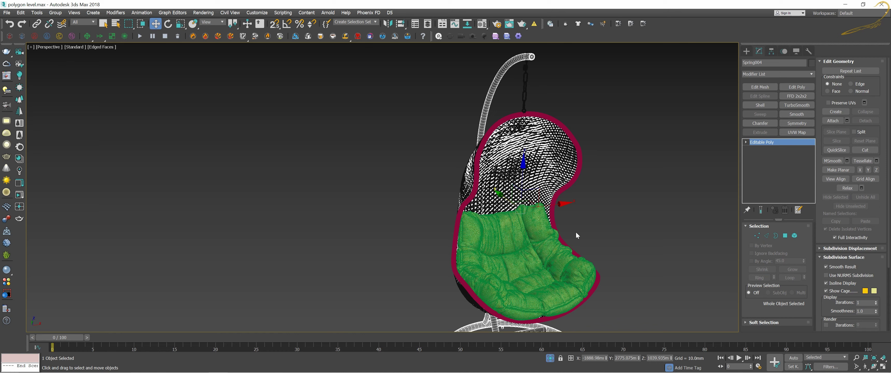
Orbit and zoom out to frame the whole hanging chair, chain and ring stand
{"action": "middle_click_drag", "start_coordinate": [587, 227], "coordinate": [528, 201], "text": "alt"}
{"action": "scroll", "coordinate": [558, 210], "scroll_direction": "down", "scroll_amount": 3}
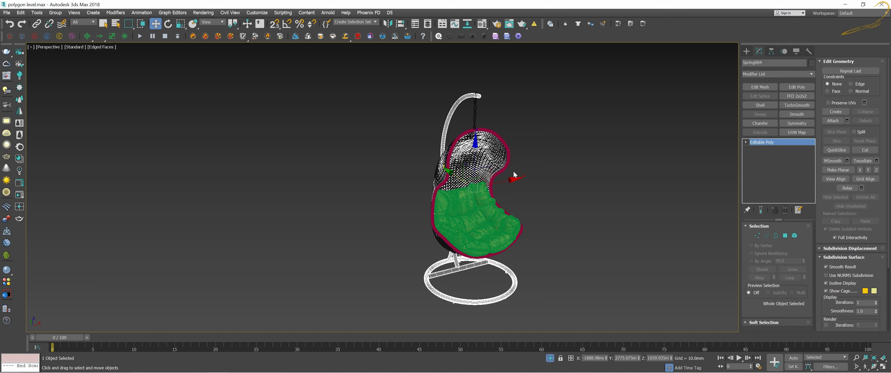
In the Attach List, choose all eight parts from Cylinder21104 through Shape039
{"action": "left_click", "coordinate": [847, 122]}
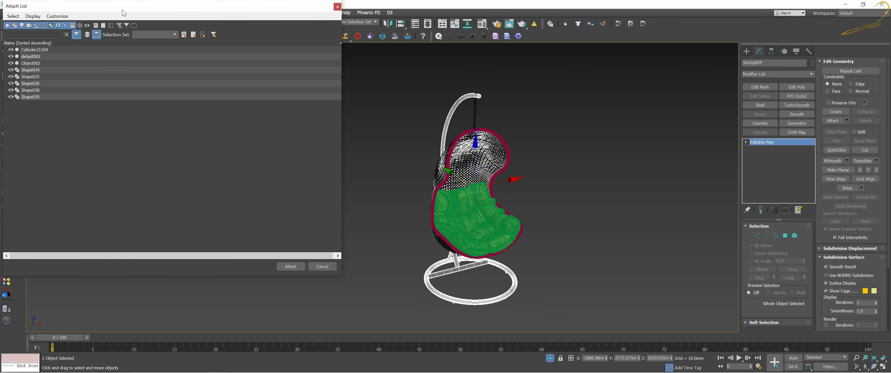
{"action": "left_click_drag", "start_coordinate": [118, 6], "coordinate": [188, 51]}
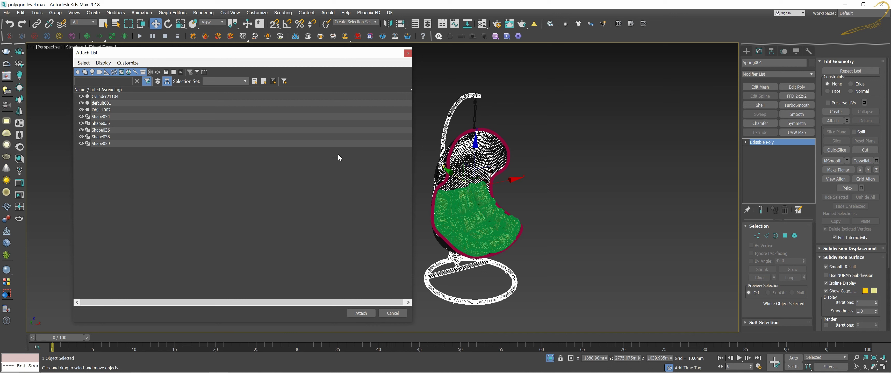
{"action": "left_click", "coordinate": [104, 97]}
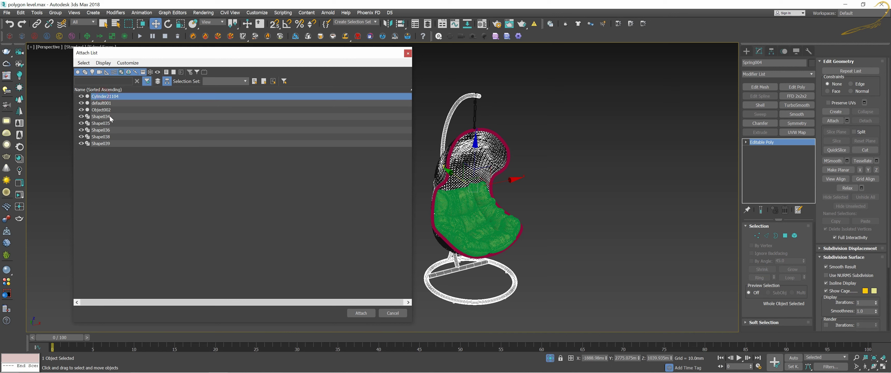
{"action": "left_click", "coordinate": [99, 144], "text": "shift"}
{"action": "left_click", "coordinate": [102, 98]}
{"action": "left_click", "coordinate": [110, 143], "text": "shift"}
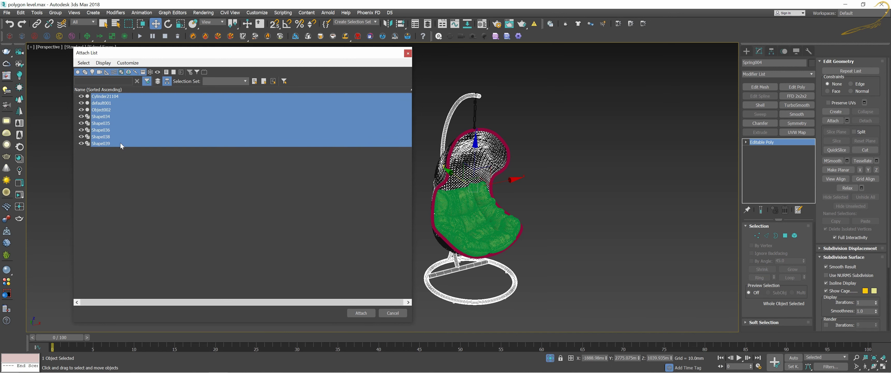
{"action": "left_click", "coordinate": [107, 97]}
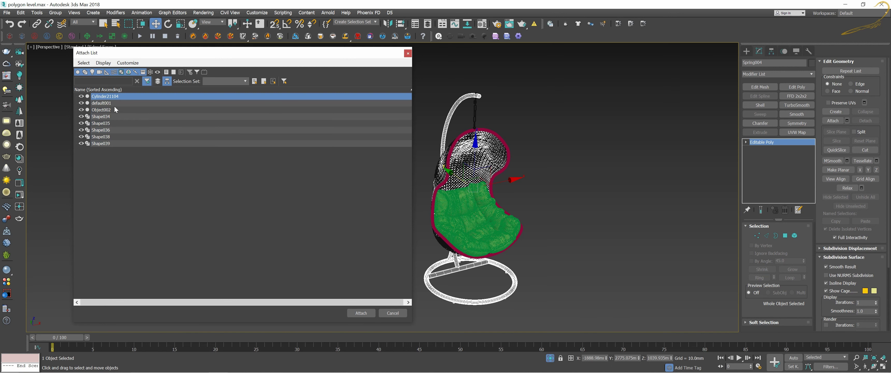
{"action": "left_click", "coordinate": [114, 103], "text": "ctrl"}
{"action": "left_click", "coordinate": [107, 117], "text": "ctrl"}
{"action": "left_click", "coordinate": [105, 129], "text": "ctrl"}
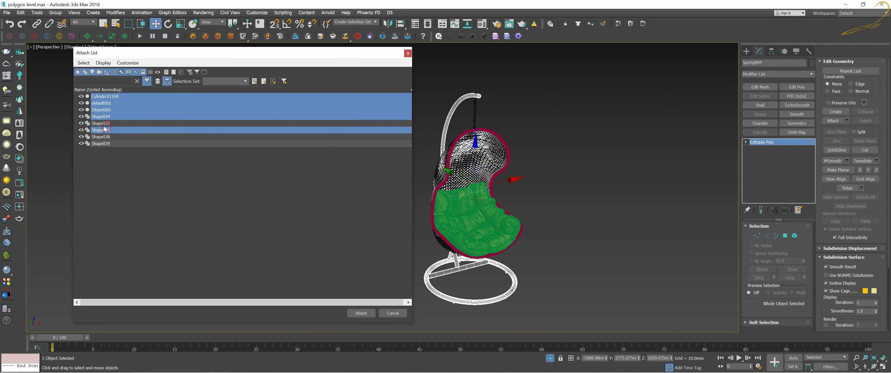
{"action": "left_click", "coordinate": [105, 137], "text": "ctrl"}
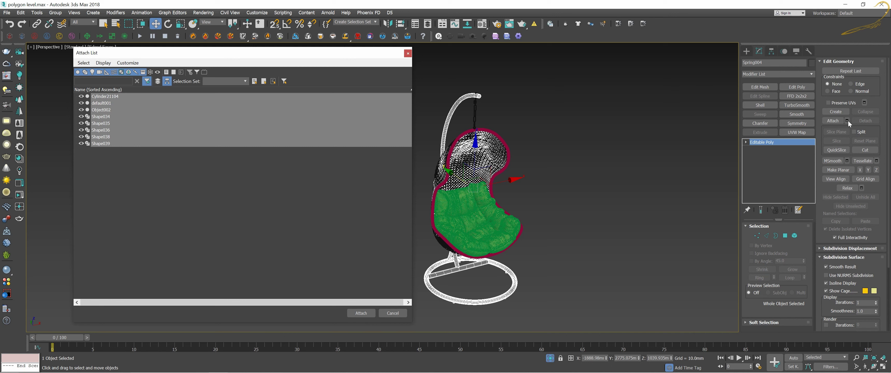
{"action": "left_click_drag", "start_coordinate": [132, 53], "coordinate": [126, 56]}
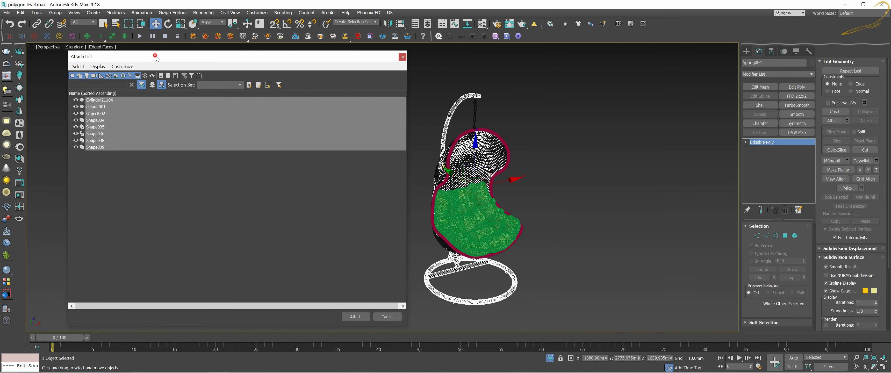
Attach the chosen parts to Spring004 using Match Material IDs to Material
{"action": "left_click", "coordinate": [355, 316]}
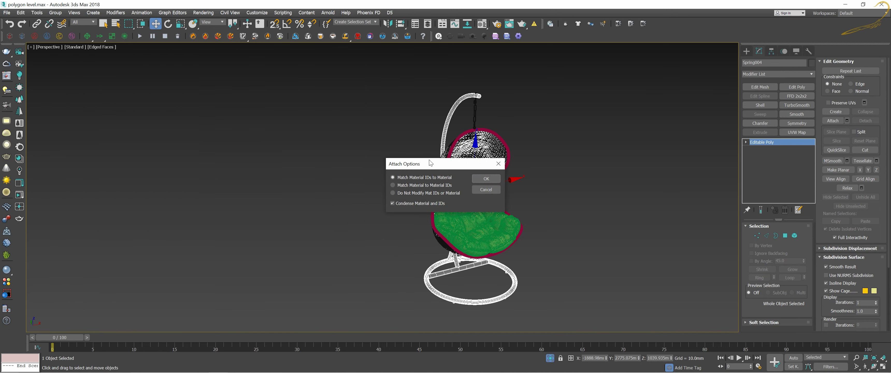
{"action": "left_click_drag", "start_coordinate": [431, 163], "coordinate": [508, 146]}
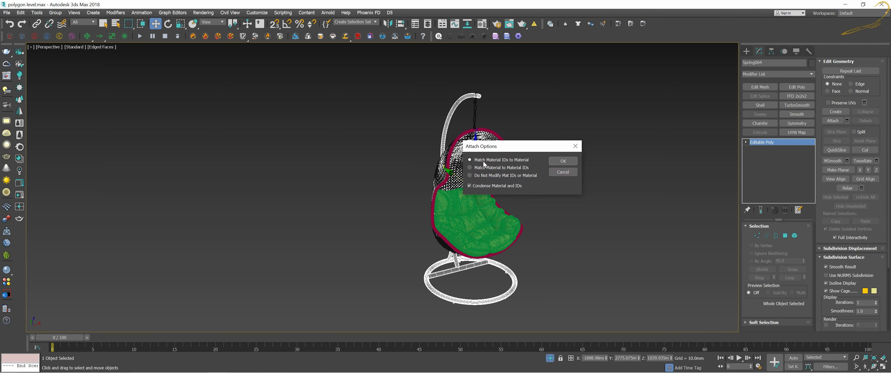
{"action": "left_click", "coordinate": [563, 161]}
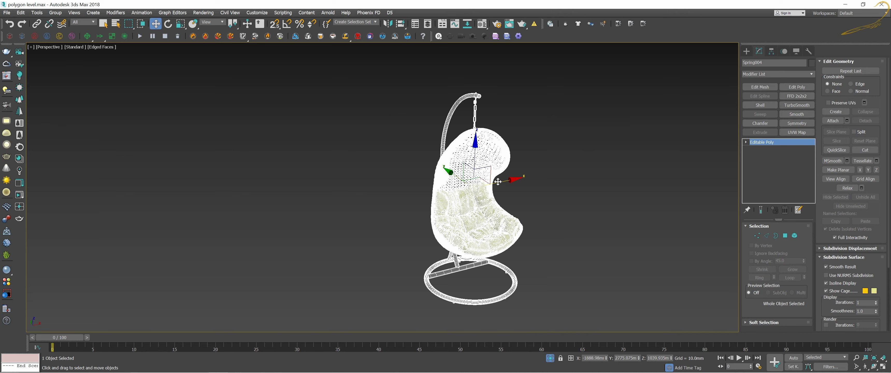
Test-move the combined chair along X, then cancel so it stays in place
{"action": "middle_click_drag", "start_coordinate": [499, 179], "coordinate": [691, 151], "text": "alt"}
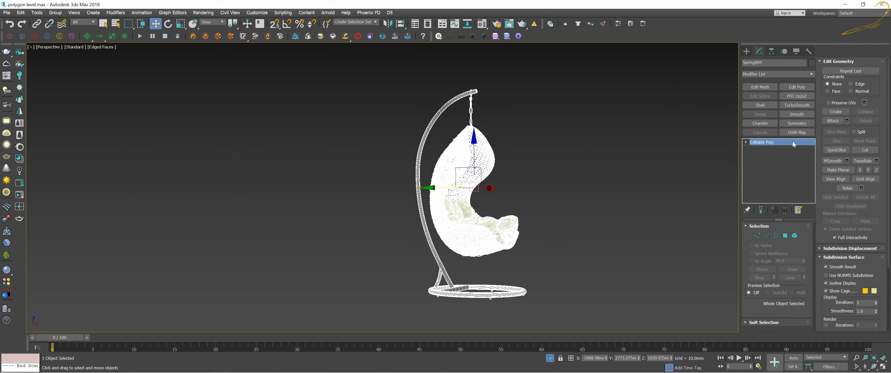
{"action": "middle_click_drag", "start_coordinate": [542, 178], "coordinate": [525, 188], "text": "alt"}
{"action": "mouse_move", "coordinate": [527, 189]}
{"action": "left_mouse_down"}
{"action": "mouse_move", "coordinate": [600, 178]}
{"action": "mouse_move", "coordinate": [520, 181]}
{"action": "mouse_move", "coordinate": [670, 188]}
{"action": "left_mouse_up"}
{"action": "left_click", "coordinate": [573, 141]}
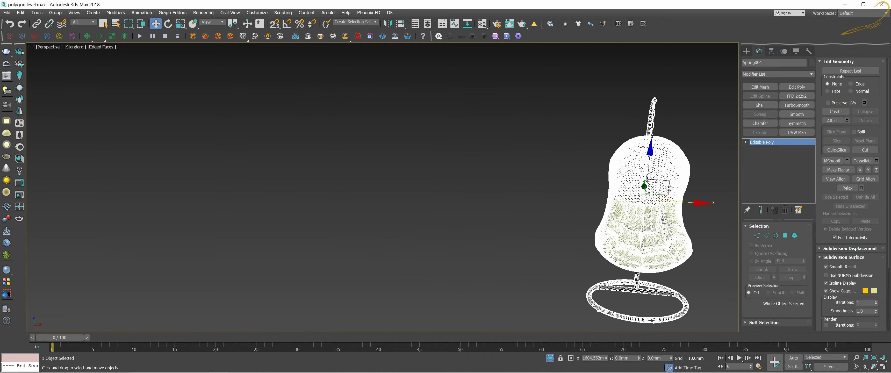
{"action": "right_click", "coordinate": [689, 190]}
Orbit and zoom around the shaded chair, deselecting and reselecting it
{"action": "mouse_move", "coordinate": [523, 191]}
{"action": "middle_mouse_down", "text": "alt"}
{"action": "mouse_move", "coordinate": [559, 186]}
{"action": "mouse_move", "coordinate": [543, 185]}
{"action": "mouse_move", "coordinate": [569, 171]}
{"action": "mouse_move", "coordinate": [536, 164]}
{"action": "middle_mouse_up", "text": "alt"}
{"action": "scroll", "coordinate": [547, 182], "scroll_direction": "up", "scroll_amount": 5}
{"action": "scroll", "coordinate": [557, 176], "scroll_direction": "down", "scroll_amount": 5}
{"action": "left_click", "coordinate": [569, 170]}
{"action": "scroll", "coordinate": [554, 173], "scroll_direction": "up", "scroll_amount": 4}
{"action": "left_click", "coordinate": [536, 175]}
{"action": "scroll", "coordinate": [536, 175], "scroll_direction": "up", "scroll_amount": 1}
{"action": "key", "text": "F4"}
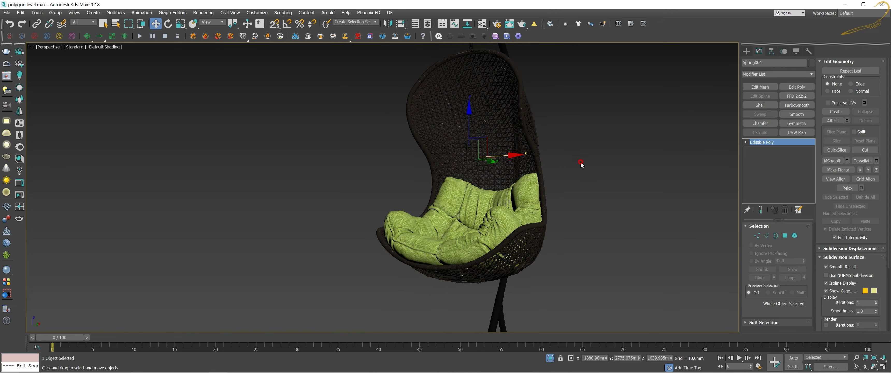
{"action": "left_click", "coordinate": [501, 166]}
{"action": "scroll", "coordinate": [514, 169], "scroll_direction": "up", "scroll_amount": 2}
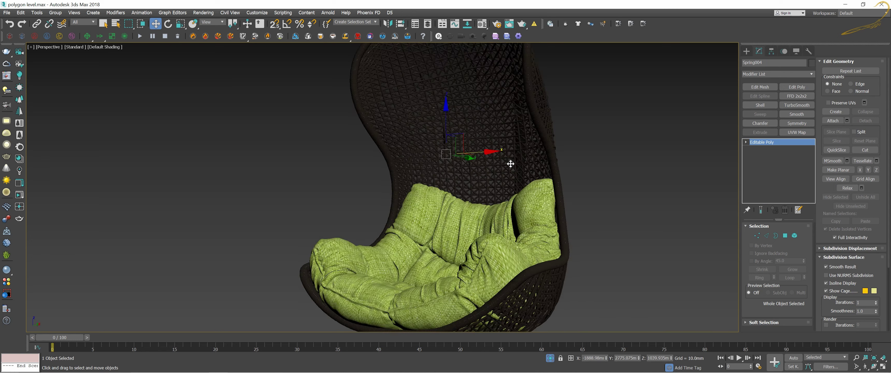
{"action": "scroll", "coordinate": [516, 176], "scroll_direction": "up", "scroll_amount": 2}
{"action": "scroll", "coordinate": [516, 175], "scroll_direction": "down", "scroll_amount": 2}
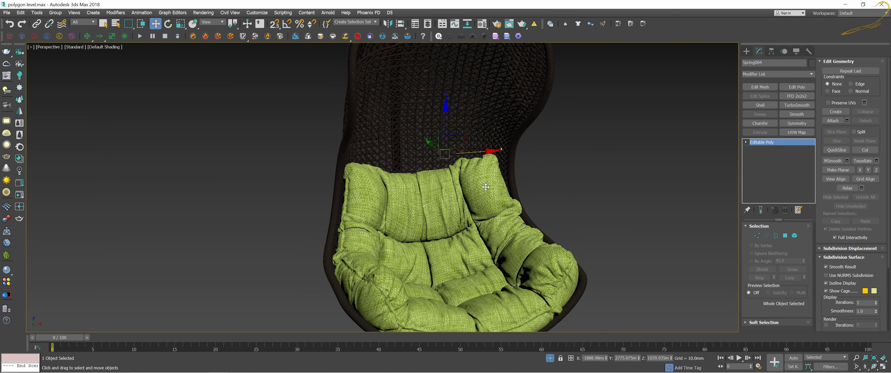
{"action": "scroll", "coordinate": [485, 180], "scroll_direction": "down", "scroll_amount": 1}
{"action": "scroll", "coordinate": [485, 180], "scroll_direction": "down", "scroll_amount": 2}
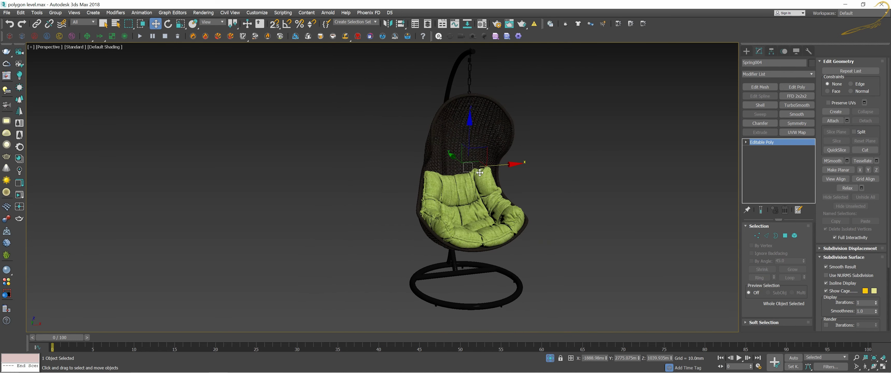
{"action": "middle_click_drag", "start_coordinate": [481, 172], "coordinate": [489, 167], "text": "alt"}
{"action": "scroll", "coordinate": [489, 167], "scroll_direction": "up", "scroll_amount": 1}
{"action": "scroll", "coordinate": [483, 181], "scroll_direction": "up", "scroll_amount": 1}
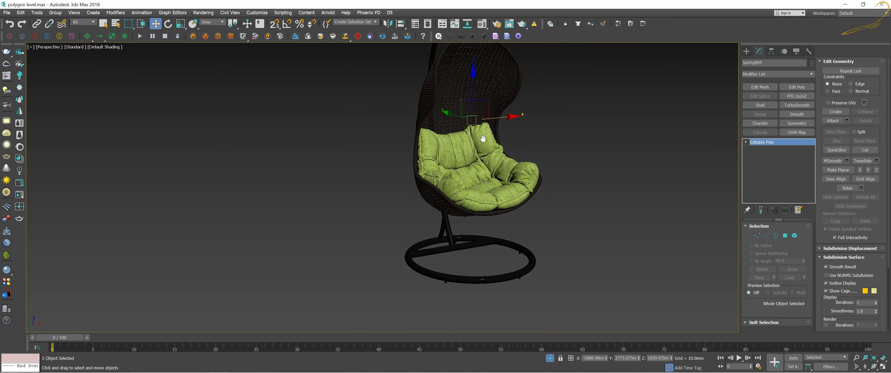
{"action": "scroll", "coordinate": [483, 181], "scroll_direction": "up", "scroll_amount": 2}
{"action": "middle_click_drag", "start_coordinate": [476, 167], "coordinate": [462, 159], "text": "alt"}
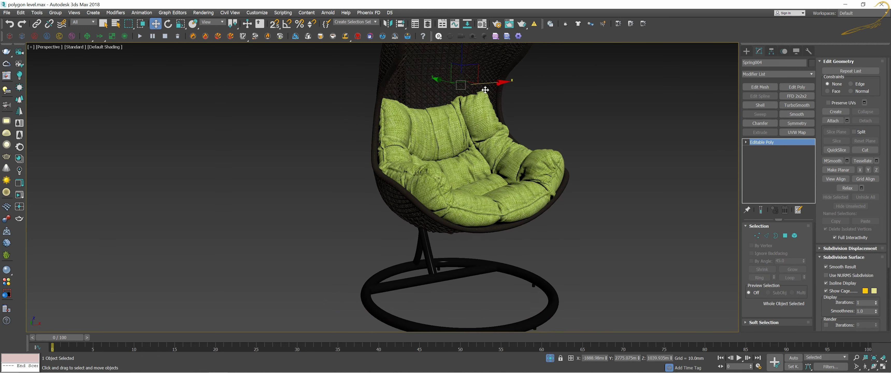
{"action": "middle_click_drag", "start_coordinate": [466, 156], "coordinate": [428, 162], "text": "alt"}
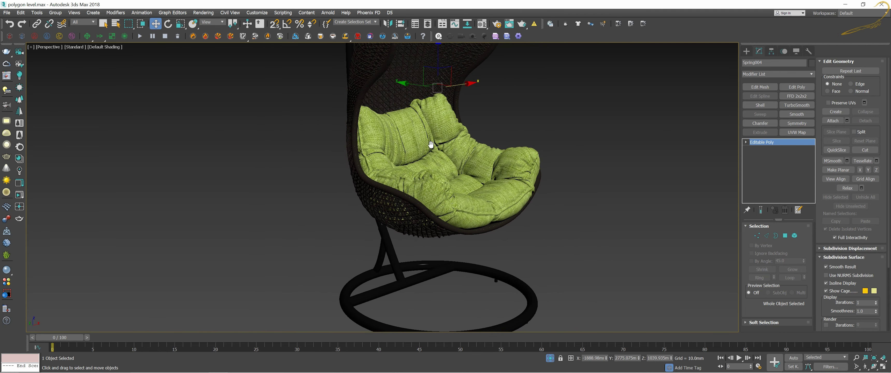
{"action": "scroll", "coordinate": [431, 149], "scroll_direction": "up", "scroll_amount": 1}
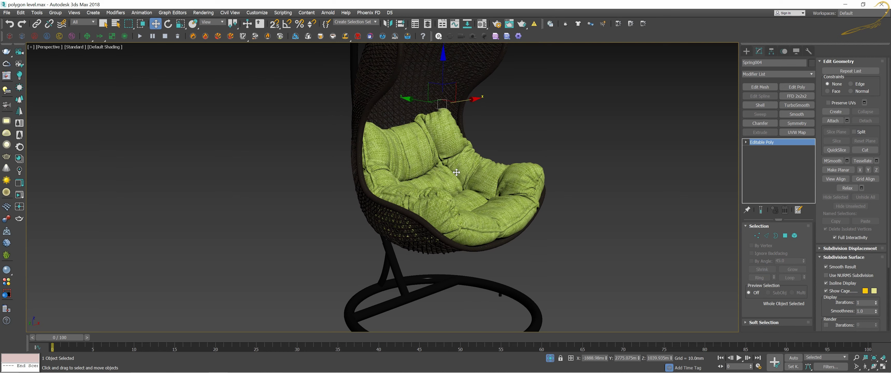
{"action": "middle_click_drag", "start_coordinate": [438, 170], "coordinate": [438, 148], "text": "alt"}
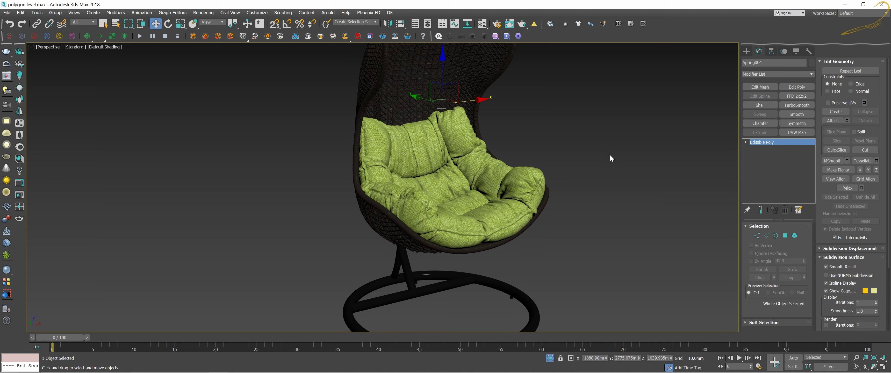
{"action": "left_click_drag", "start_coordinate": [458, 150], "coordinate": [453, 200]}
{"action": "key", "text": "ctrl+z"}
{"action": "left_click_drag", "start_coordinate": [440, 154], "coordinate": [594, 155]}
{"action": "key", "text": "ctrl+z"}
{"action": "left_click_drag", "start_coordinate": [440, 153], "coordinate": [506, 162]}
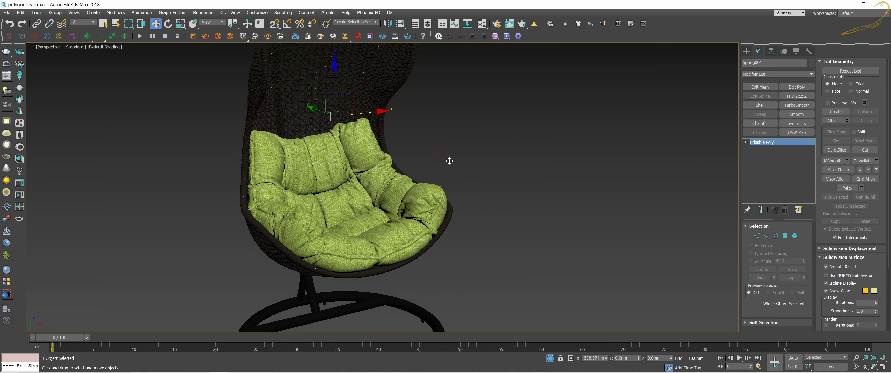
{"action": "key", "text": "ctrl+z"}
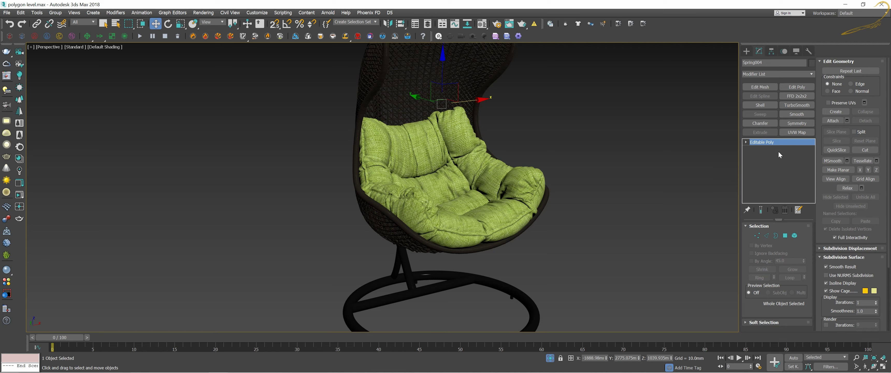
{"action": "scroll", "coordinate": [503, 161], "scroll_direction": "up", "scroll_amount": 2}
{"action": "scroll", "coordinate": [502, 161], "scroll_direction": "up", "scroll_amount": 3}
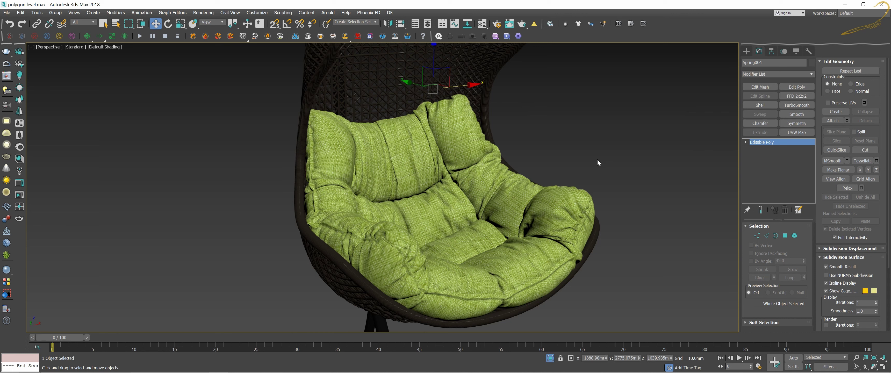
Add an Edit Poly modifier on top of Spring004's Editable Poly
{"action": "left_click", "coordinate": [786, 73]}
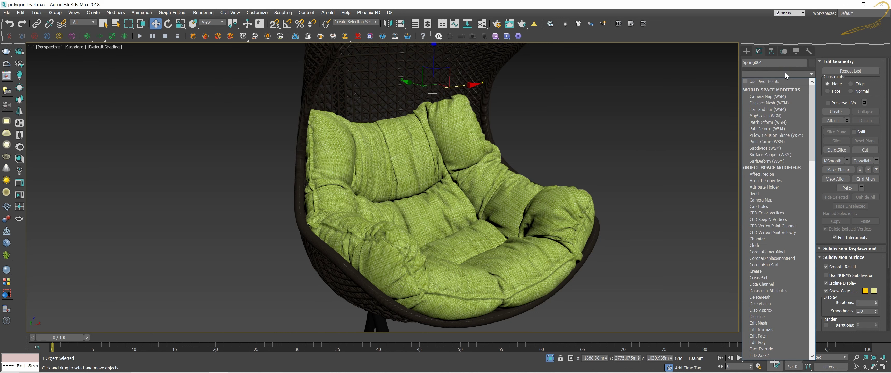
{"action": "type", "text": "esh"}
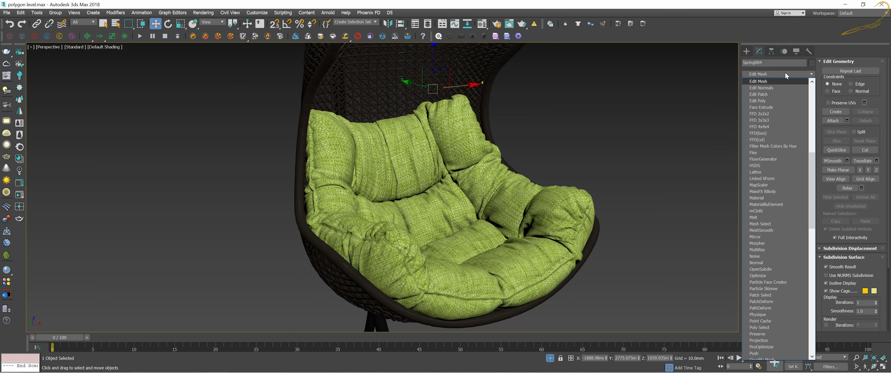
{"action": "left_click", "coordinate": [766, 101]}
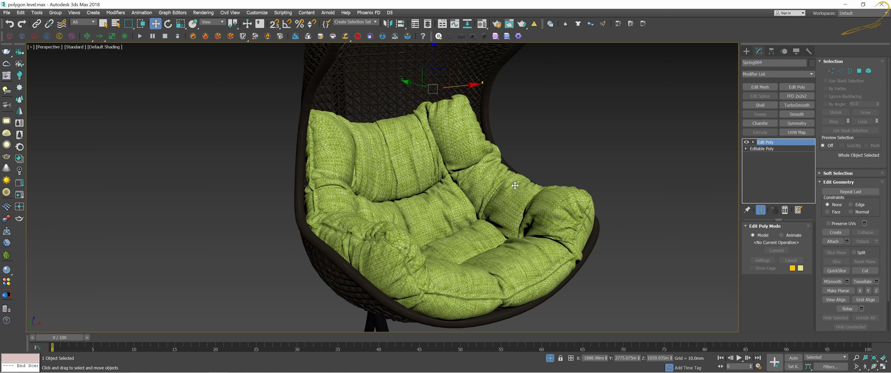
{"action": "scroll", "coordinate": [516, 183], "scroll_direction": "down", "scroll_amount": 1}
{"action": "scroll", "coordinate": [518, 143], "scroll_direction": "down", "scroll_amount": 3}
{"action": "scroll", "coordinate": [506, 173], "scroll_direction": "up", "scroll_amount": 1}
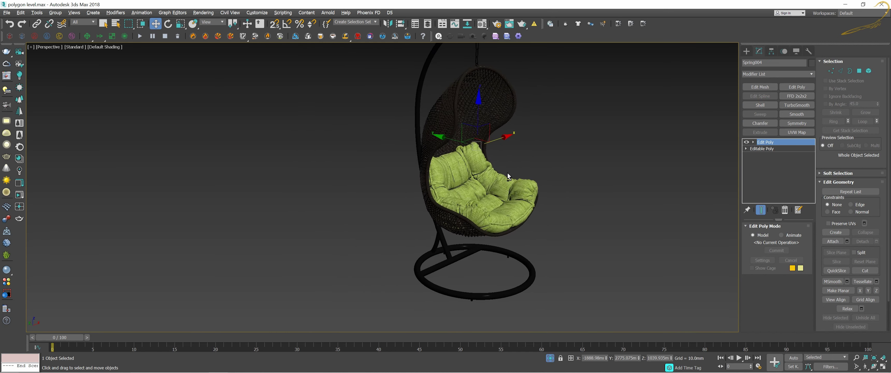
{"action": "scroll", "coordinate": [491, 156], "scroll_direction": "up", "scroll_amount": 1}
{"action": "scroll", "coordinate": [478, 139], "scroll_direction": "up", "scroll_amount": 2}
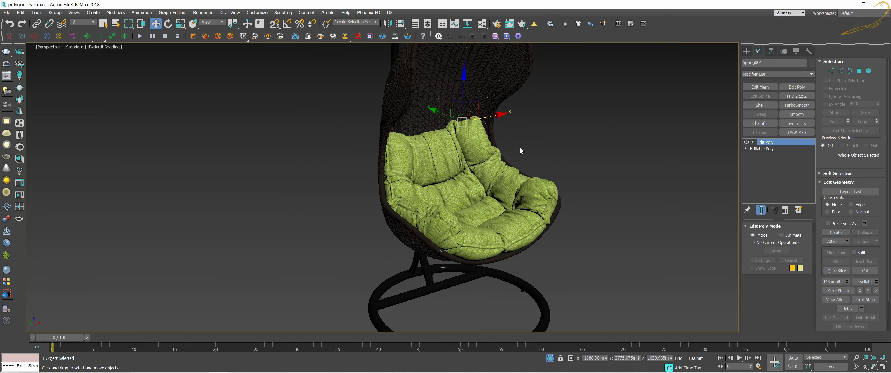
{"action": "scroll", "coordinate": [476, 141], "scroll_direction": "up", "scroll_amount": 2}
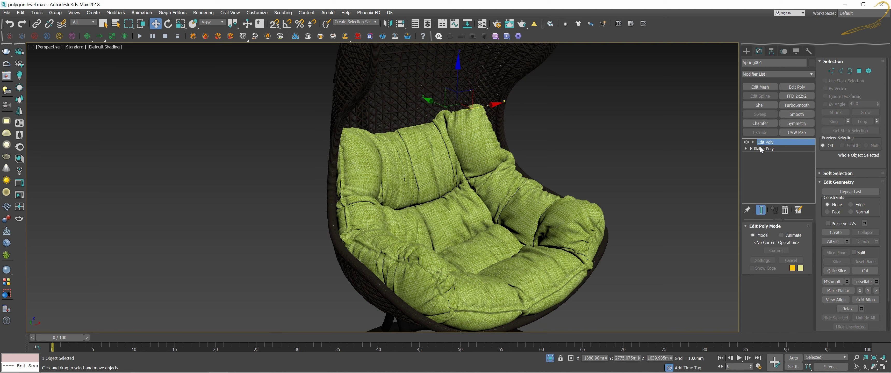
In Element mode, select the cushion and move it aside and back into the seat
{"action": "left_click", "coordinate": [869, 71]}
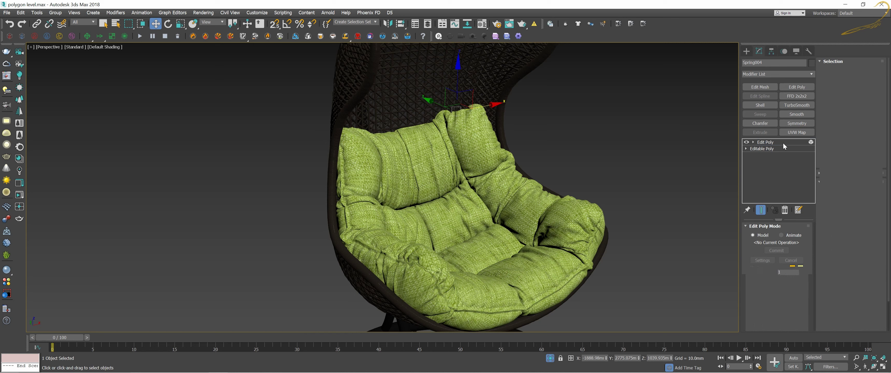
{"action": "left_click", "coordinate": [445, 207]}
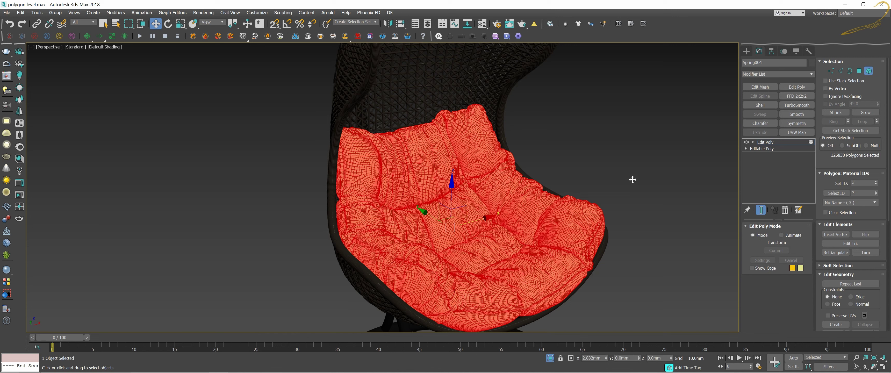
{"action": "left_click_drag", "start_coordinate": [633, 179], "coordinate": [617, 190]}
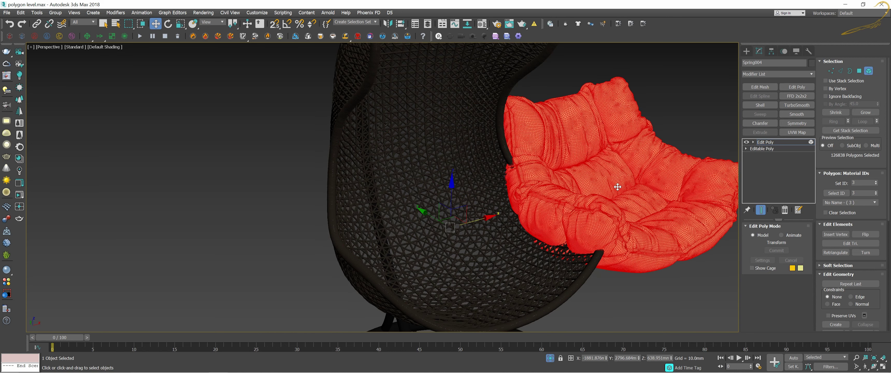
{"action": "left_click", "coordinate": [617, 190]}
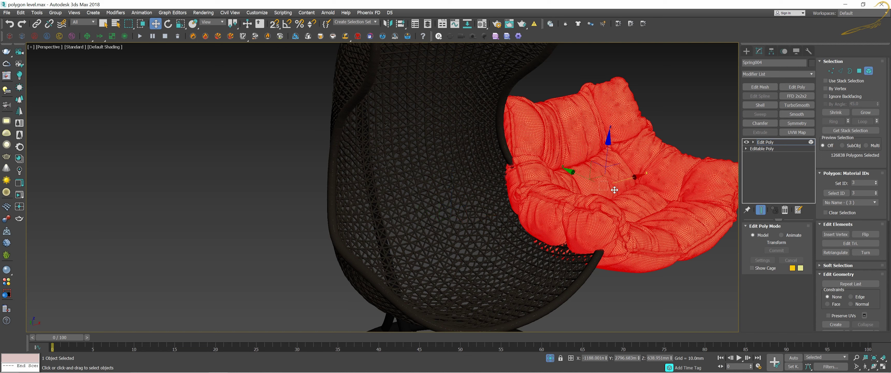
{"action": "left_click_drag", "start_coordinate": [565, 190], "coordinate": [502, 203]}
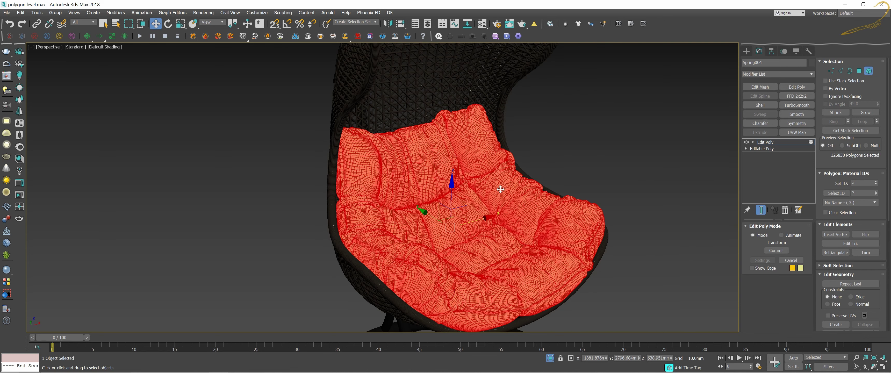
{"action": "middle_click_drag", "start_coordinate": [501, 205], "coordinate": [505, 178]}
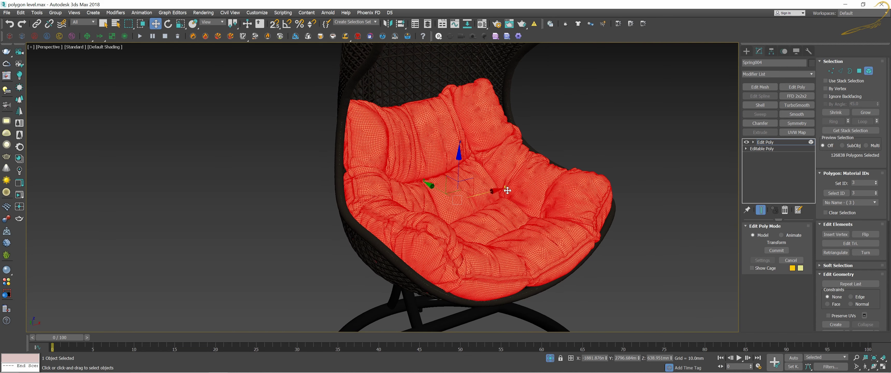
{"action": "scroll", "coordinate": [507, 155], "scroll_direction": "down", "scroll_amount": 5}
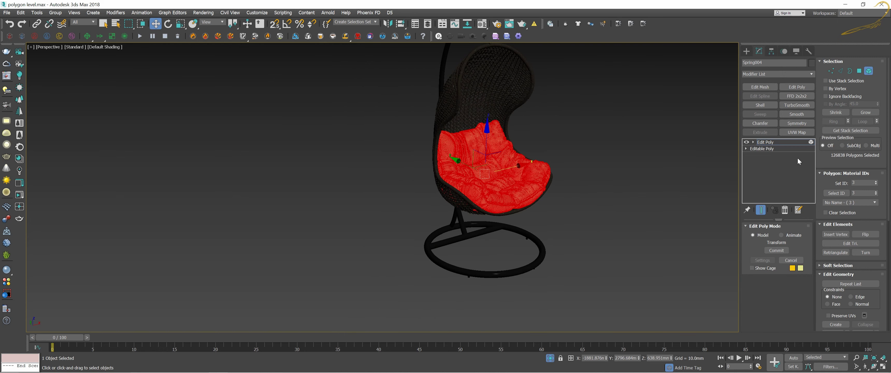
{"action": "scroll", "coordinate": [492, 155], "scroll_direction": "up", "scroll_amount": 3}
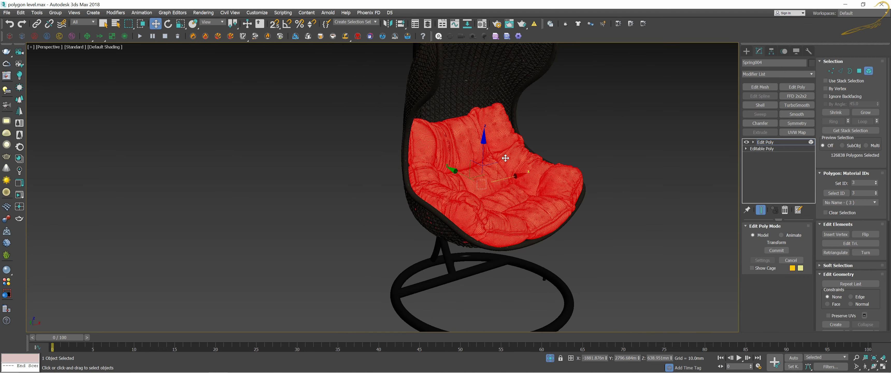
{"action": "middle_click_drag", "start_coordinate": [505, 158], "coordinate": [500, 167]}
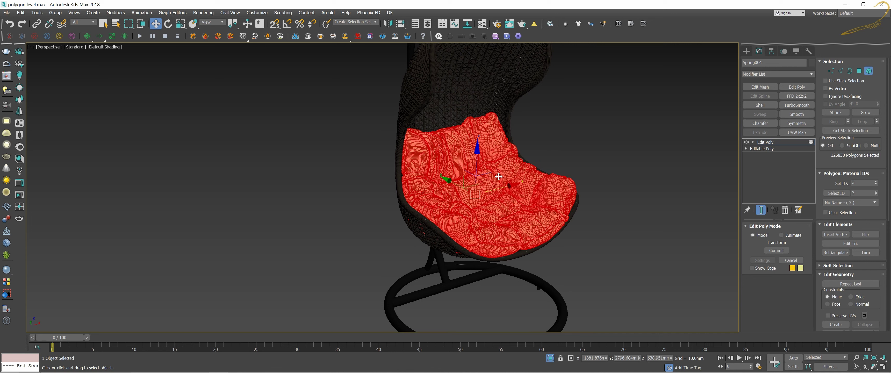
Delete the selected cushion polygons, return to object level and orbit to inspect the chair
{"action": "key", "text": "Delete"}
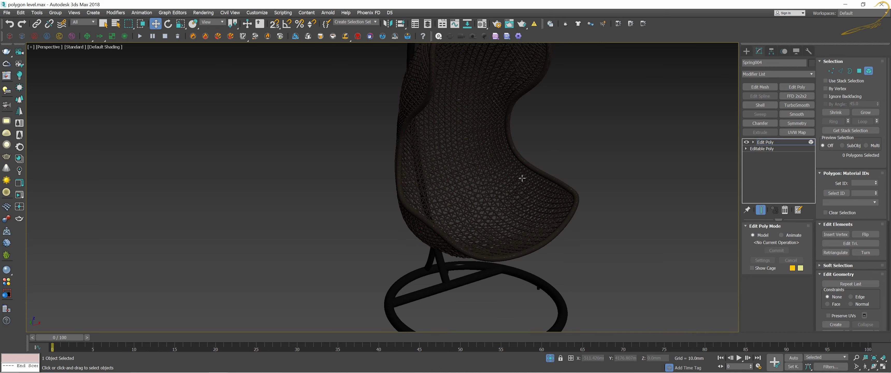
{"action": "middle_click_drag", "start_coordinate": [522, 178], "coordinate": [664, 173], "text": "alt"}
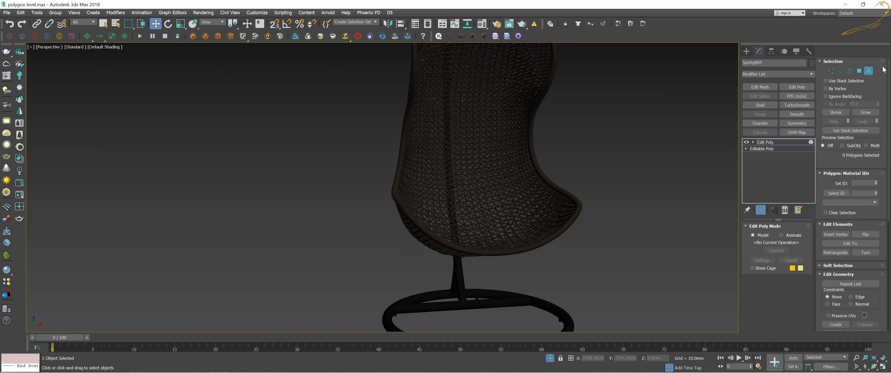
{"action": "left_click", "coordinate": [869, 71]}
{"action": "key", "text": "z"}
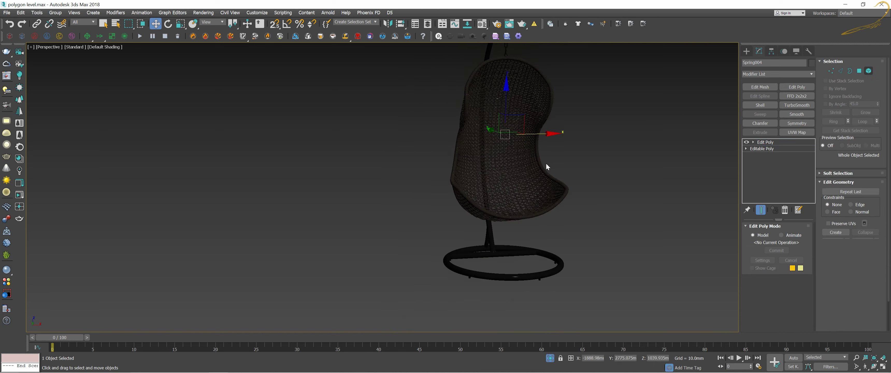
{"action": "mouse_move", "coordinate": [546, 163]}
{"action": "middle_mouse_down", "text": "alt"}
{"action": "mouse_move", "coordinate": [550, 188]}
{"action": "mouse_move", "coordinate": [496, 179]}
{"action": "mouse_move", "coordinate": [581, 176]}
{"action": "mouse_move", "coordinate": [598, 183]}
{"action": "mouse_move", "coordinate": [507, 181]}
{"action": "mouse_move", "coordinate": [538, 160]}
{"action": "mouse_move", "coordinate": [559, 182]}
{"action": "mouse_move", "coordinate": [517, 177]}
{"action": "mouse_move", "coordinate": [572, 180]}
{"action": "mouse_move", "coordinate": [549, 193]}
{"action": "mouse_move", "coordinate": [524, 195]}
{"action": "mouse_move", "coordinate": [531, 190]}
{"action": "middle_mouse_up", "text": "alt"}
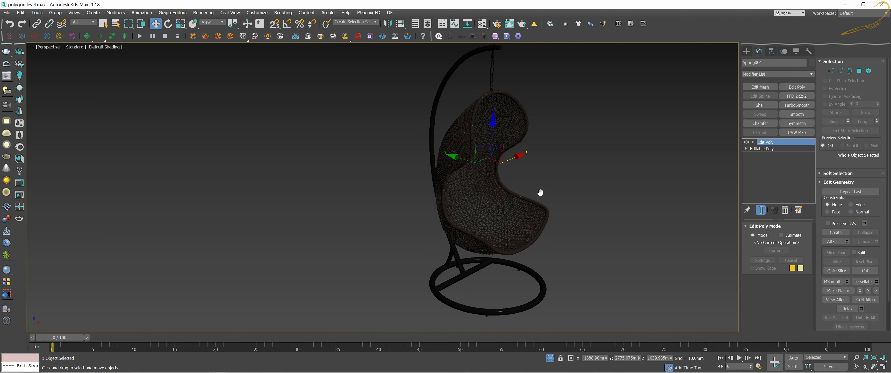
{"action": "mouse_move", "coordinate": [539, 186]}
{"action": "middle_mouse_down", "text": "alt"}
{"action": "mouse_move", "coordinate": [588, 174]}
{"action": "mouse_move", "coordinate": [578, 181]}
{"action": "middle_mouse_up", "text": "alt"}
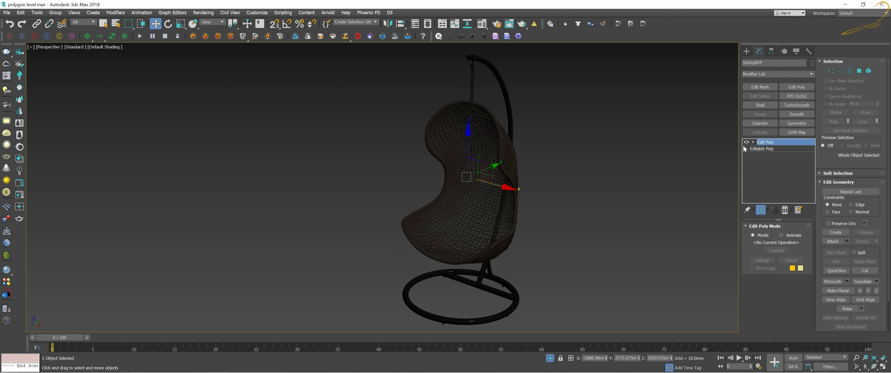
{"action": "mouse_move", "coordinate": [761, 148]}
{"action": "left_click", "coordinate": [747, 143]}
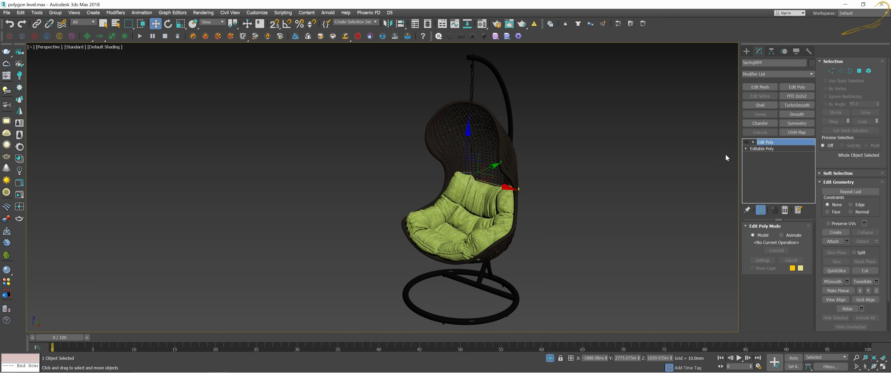
{"action": "scroll", "coordinate": [515, 190], "scroll_direction": "down", "scroll_amount": 4}
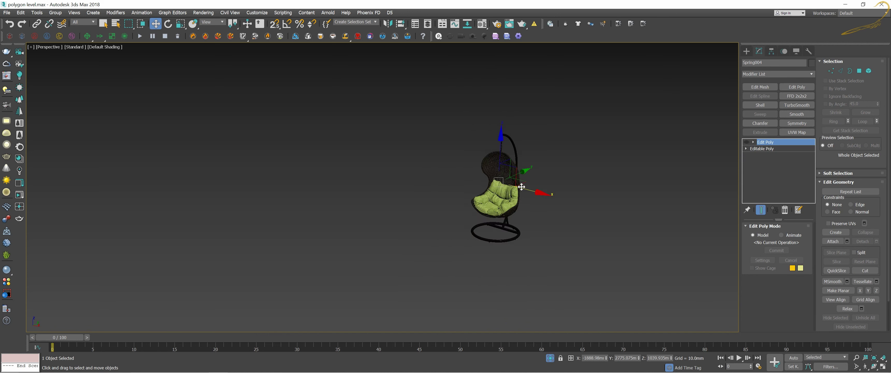
{"action": "scroll", "coordinate": [515, 190], "scroll_direction": "up", "scroll_amount": 4}
{"action": "scroll", "coordinate": [516, 190], "scroll_direction": "up", "scroll_amount": 1}
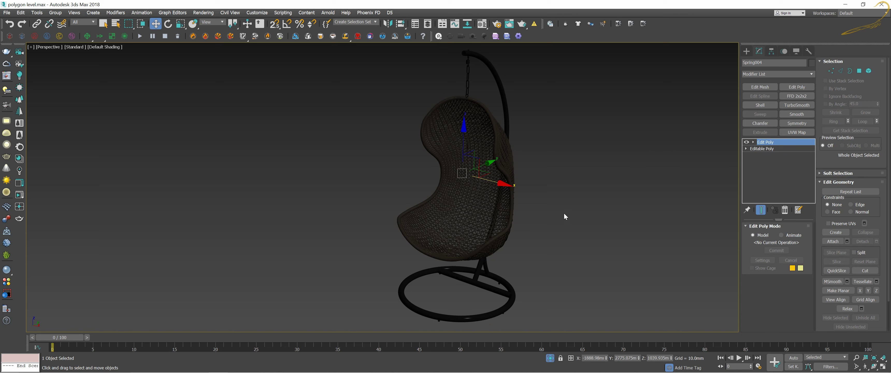
Exit Isolate Selection to reveal the rest of the scene and pan toward the rattan chair
{"action": "mouse_move", "coordinate": [517, 218]}
{"action": "middle_mouse_down", "text": "alt"}
{"action": "mouse_move", "coordinate": [555, 207]}
{"action": "mouse_move", "coordinate": [541, 207]}
{"action": "mouse_move", "coordinate": [512, 183]}
{"action": "mouse_move", "coordinate": [541, 230]}
{"action": "mouse_move", "coordinate": [532, 225]}
{"action": "mouse_move", "coordinate": [594, 194]}
{"action": "middle_mouse_up", "text": "alt"}
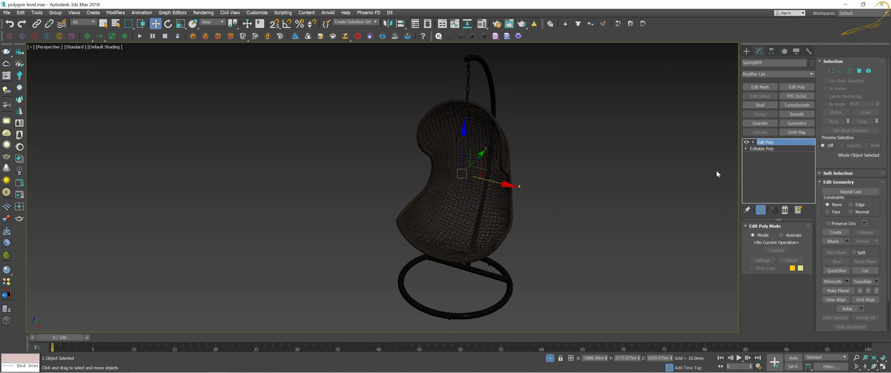
{"action": "left_click", "coordinate": [551, 359]}
{"action": "scroll", "coordinate": [536, 235], "scroll_direction": "down", "scroll_amount": 3}
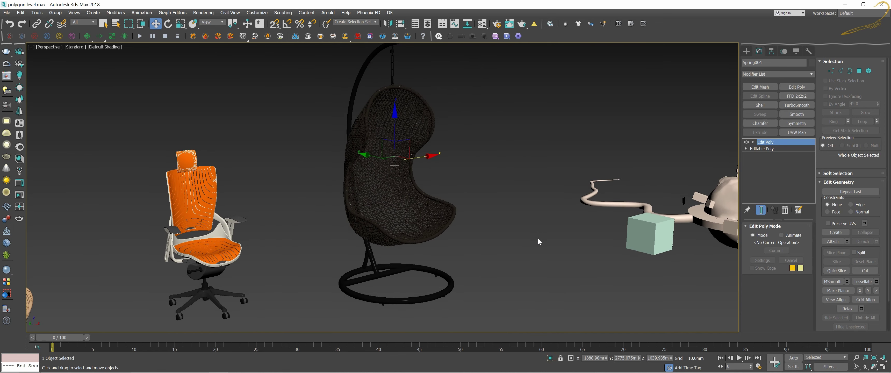
{"action": "middle_click_drag", "start_coordinate": [512, 238], "coordinate": [559, 233]}
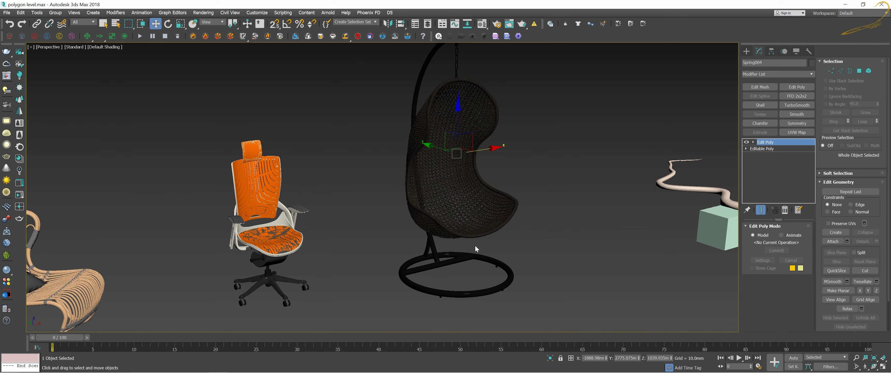
{"action": "middle_click_drag", "start_coordinate": [475, 245], "coordinate": [486, 245]}
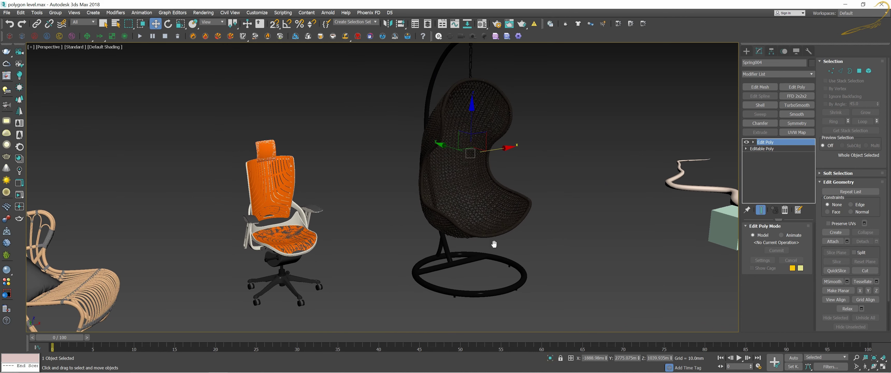
{"action": "scroll", "coordinate": [545, 239], "scroll_direction": "down", "scroll_amount": 2}
{"action": "middle_click_drag", "start_coordinate": [545, 236], "coordinate": [451, 224]}
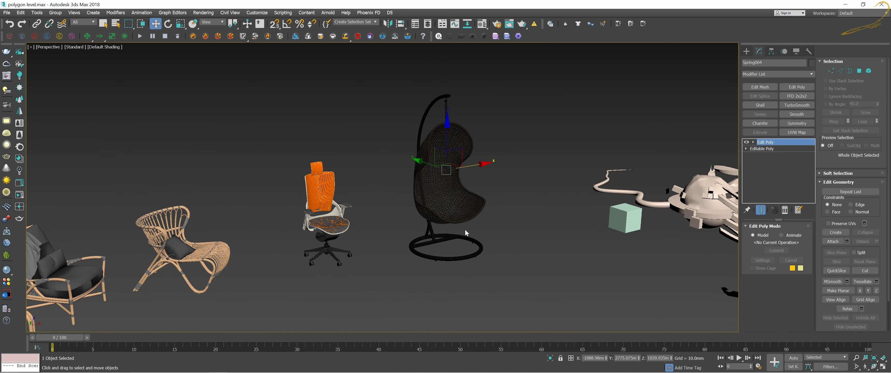
Show the Create panel and frame the hanging chair among the chairs, cube and spaceship
{"action": "left_click", "coordinate": [747, 51]}
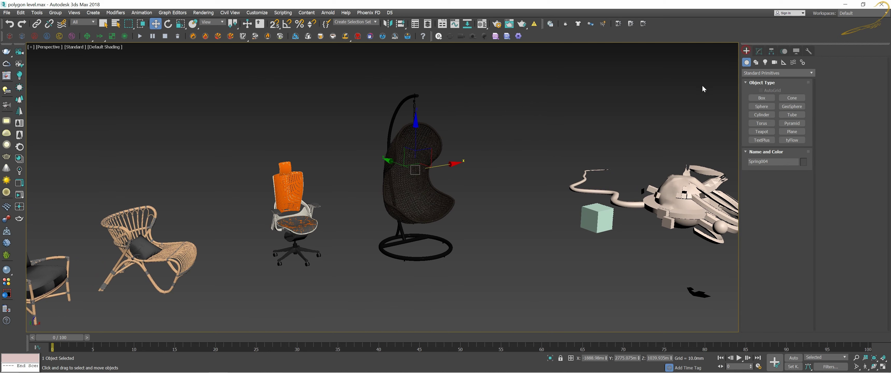
{"action": "middle_click_drag", "start_coordinate": [583, 217], "coordinate": [479, 220], "text": "alt"}
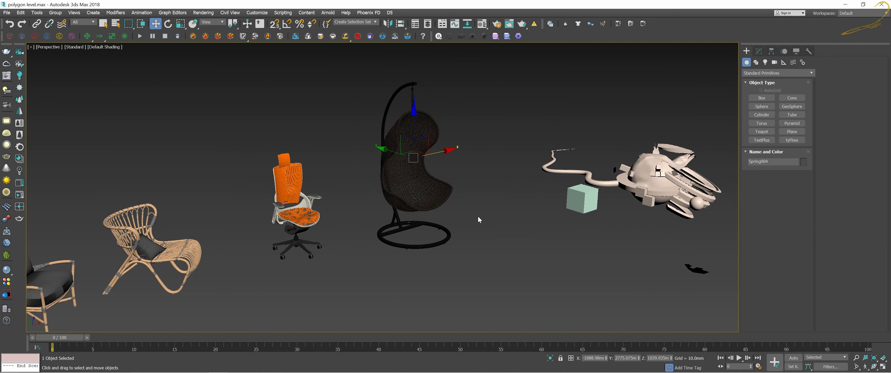
{"action": "middle_click_drag", "start_coordinate": [498, 217], "coordinate": [449, 219]}
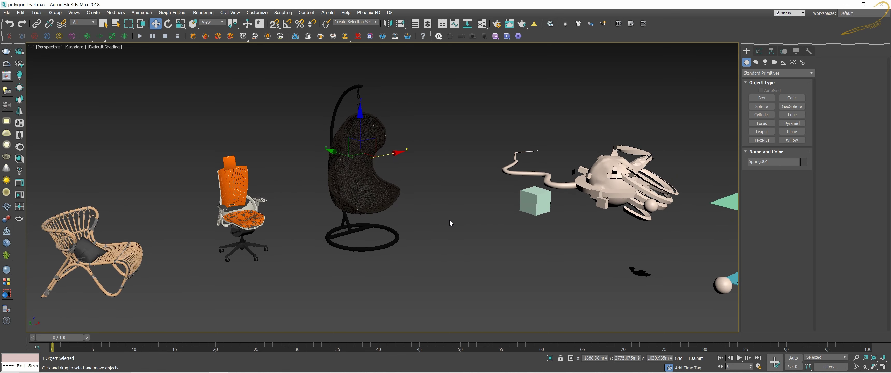
{"action": "scroll", "coordinate": [449, 218], "scroll_direction": "up", "scroll_amount": 3}
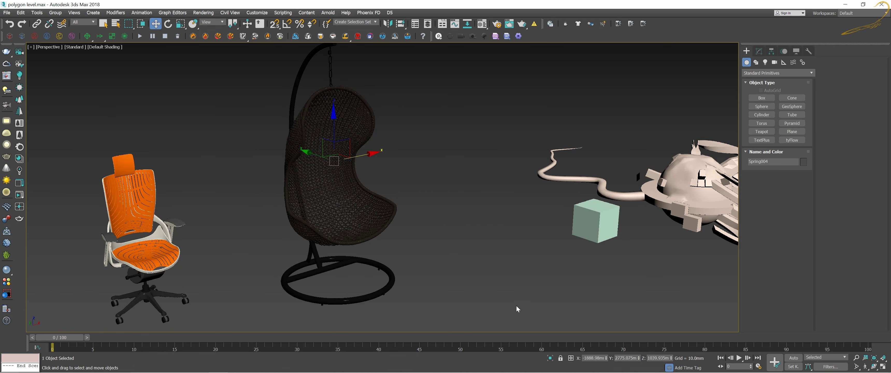
{"action": "scroll", "coordinate": [496, 279], "scroll_direction": "down", "scroll_amount": 2}
{"action": "mouse_move", "coordinate": [496, 279]}
{"action": "middle_mouse_down"}
{"action": "mouse_move", "coordinate": [551, 259]}
{"action": "mouse_move", "coordinate": [572, 231]}
{"action": "middle_mouse_up"}
{"action": "scroll", "coordinate": [552, 259], "scroll_direction": "down", "scroll_amount": 3}
{"action": "middle_click_drag", "start_coordinate": [428, 271], "coordinate": [467, 249]}
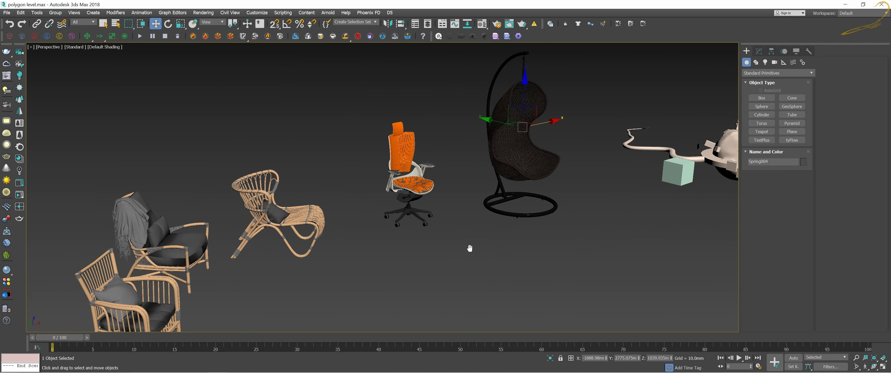
{"action": "scroll", "coordinate": [538, 210], "scroll_direction": "up", "scroll_amount": 2}
{"action": "scroll", "coordinate": [513, 255], "scroll_direction": "up", "scroll_amount": 2}
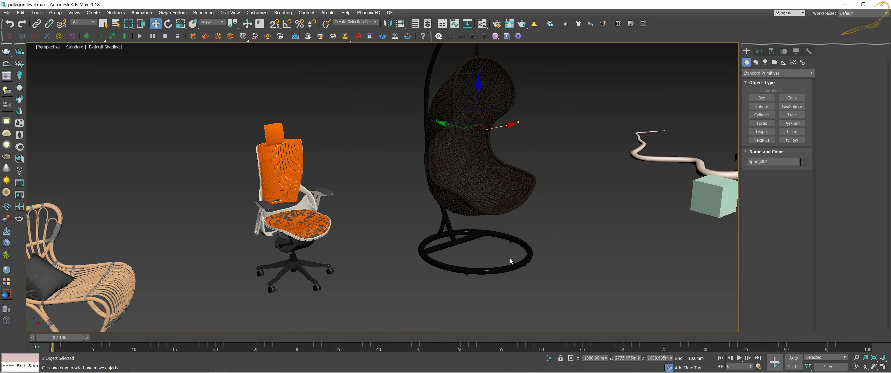
{"action": "scroll", "coordinate": [513, 258], "scroll_direction": "up", "scroll_amount": 2}
{"action": "middle_click_drag", "start_coordinate": [513, 258], "coordinate": [516, 236]}
{"action": "scroll", "coordinate": [515, 236], "scroll_direction": "down", "scroll_amount": 3}
{"action": "mouse_move", "coordinate": [463, 278]}
{"action": "middle_mouse_down"}
{"action": "mouse_move", "coordinate": [404, 282]}
{"action": "mouse_move", "coordinate": [378, 271]}
{"action": "middle_mouse_up"}
{"action": "scroll", "coordinate": [388, 273], "scroll_direction": "down", "scroll_amount": 2}
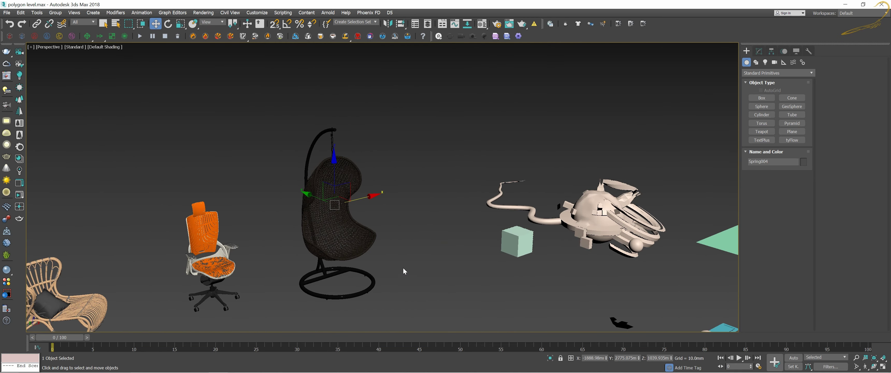
{"action": "middle_click_drag", "start_coordinate": [493, 257], "coordinate": [459, 256]}
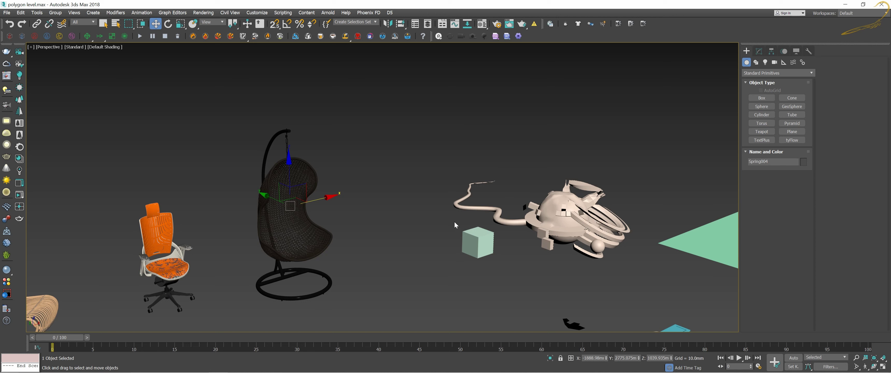
Select the spaceship, zoom out over the whole scene, then clear the selection
{"action": "left_click", "coordinate": [549, 213]}
{"action": "left_click", "coordinate": [758, 51]}
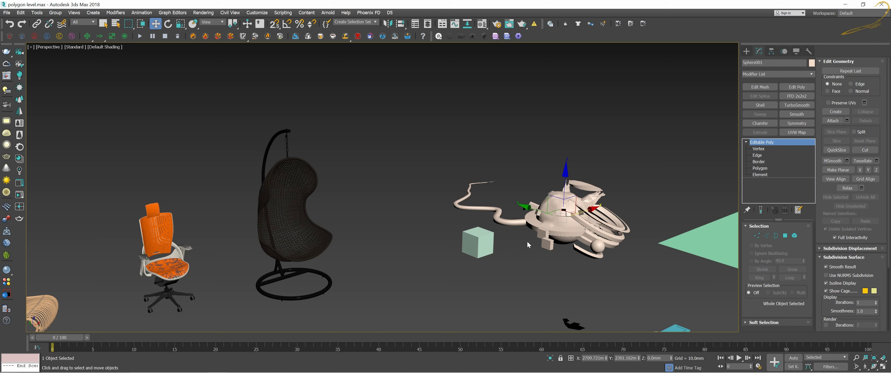
{"action": "scroll", "coordinate": [533, 237], "scroll_direction": "down", "scroll_amount": 5}
{"action": "scroll", "coordinate": [508, 240], "scroll_direction": "down", "scroll_amount": 3}
{"action": "scroll", "coordinate": [483, 242], "scroll_direction": "down", "scroll_amount": 2}
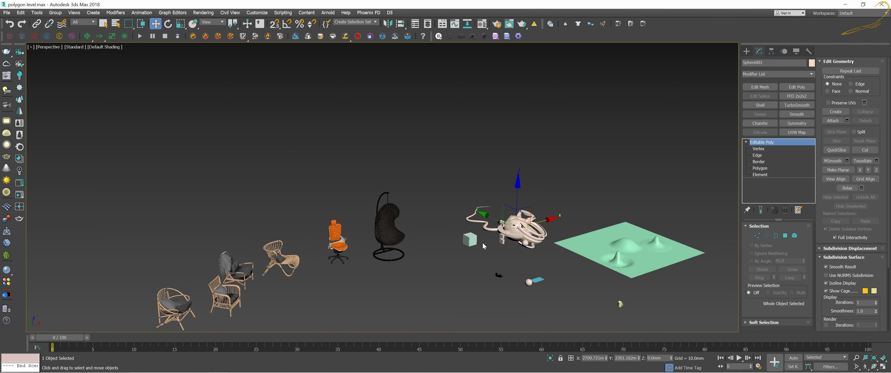
{"action": "scroll", "coordinate": [470, 250], "scroll_direction": "up", "scroll_amount": 2}
{"action": "scroll", "coordinate": [461, 258], "scroll_direction": "up", "scroll_amount": 1}
{"action": "scroll", "coordinate": [450, 251], "scroll_direction": "down", "scroll_amount": 3}
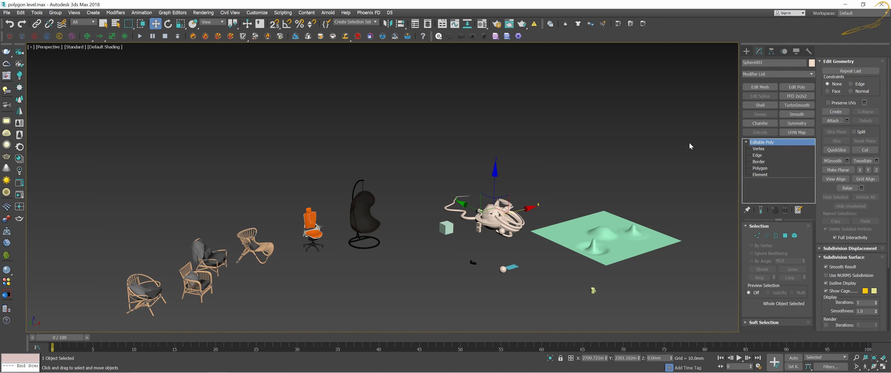
{"action": "left_click", "coordinate": [623, 158]}
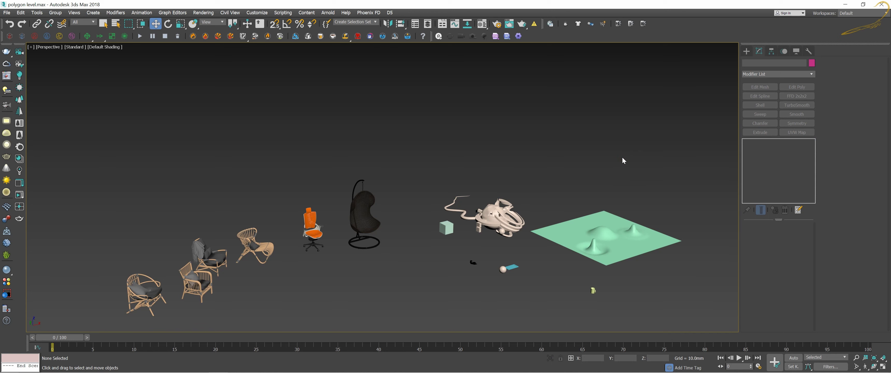